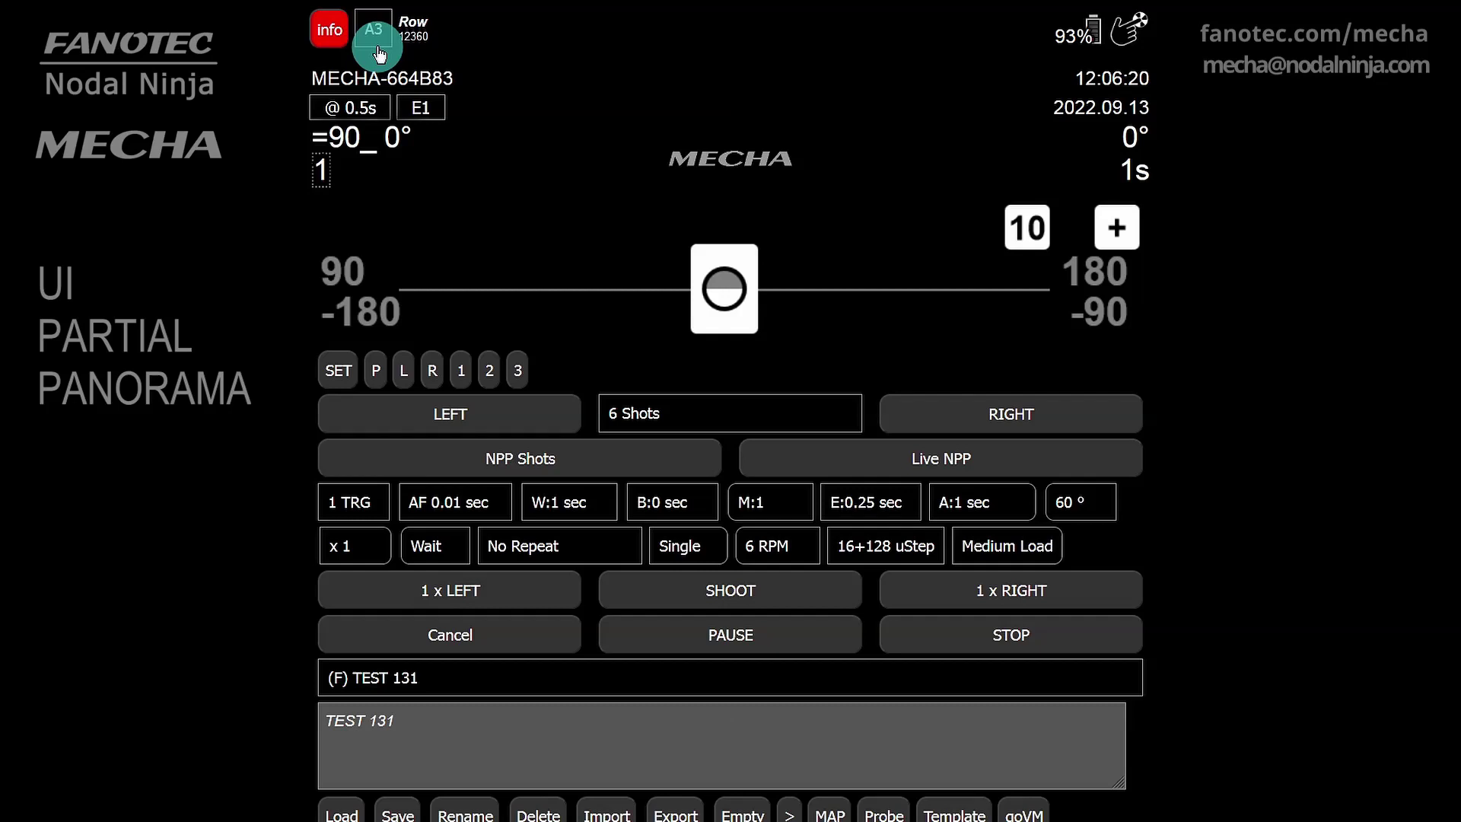
pyautogui.click(378, 50)
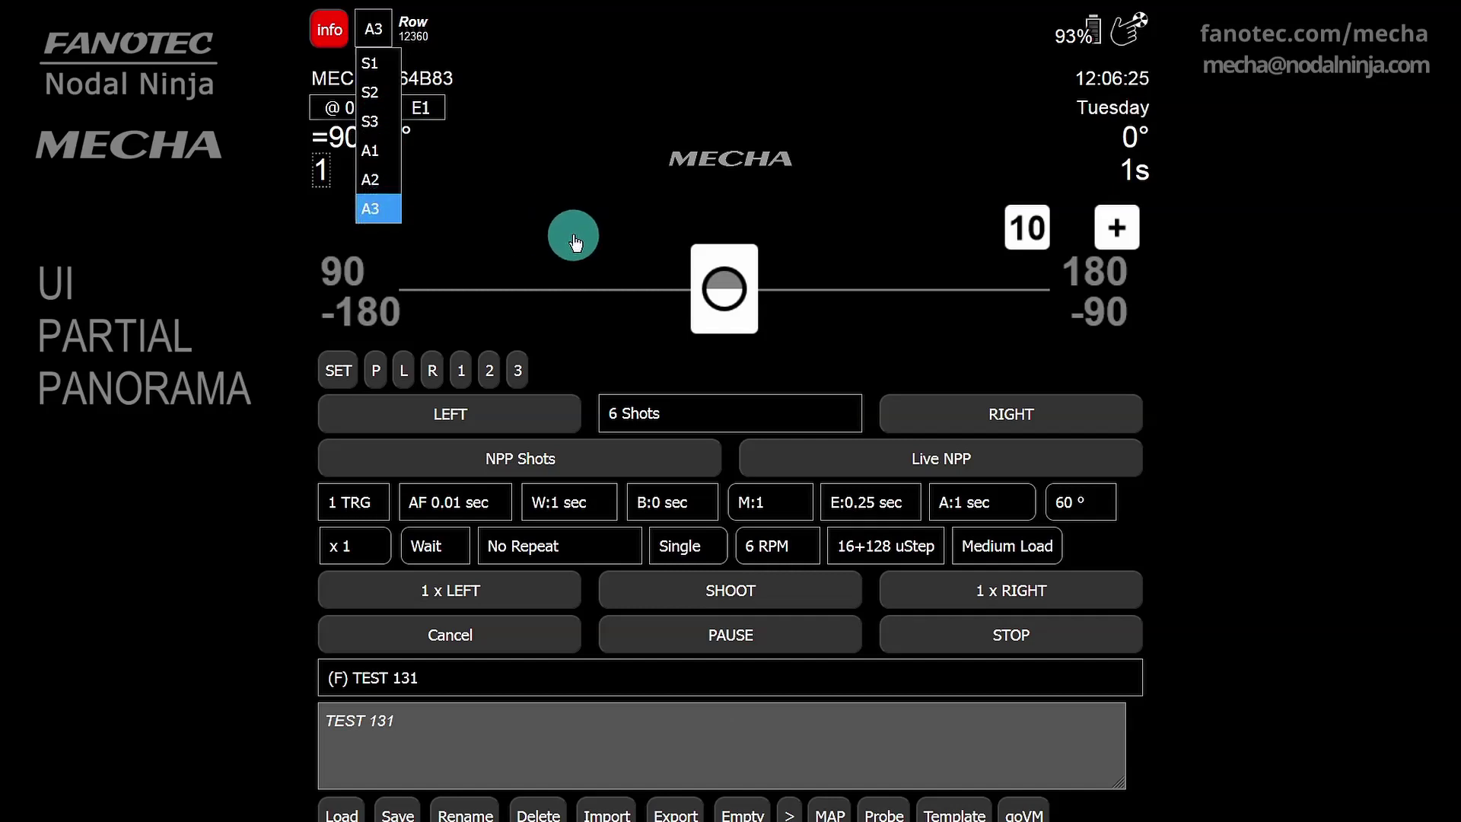
pyautogui.click(574, 242)
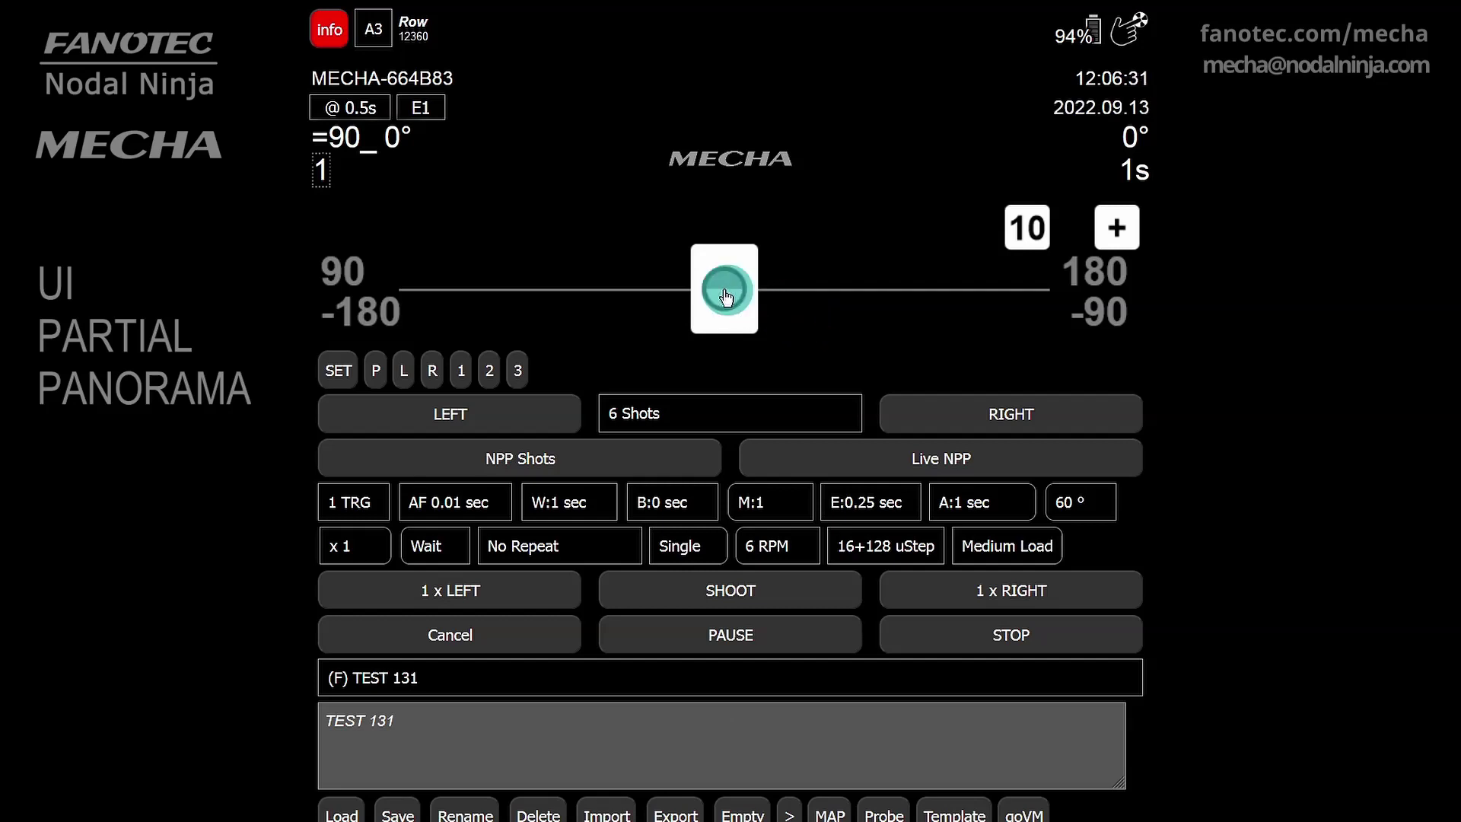
# Step: Rotate the head to -40° yaw and bring it back to 0°
pyautogui.moveTo(717, 295); pyautogui.dragTo(634, 289)
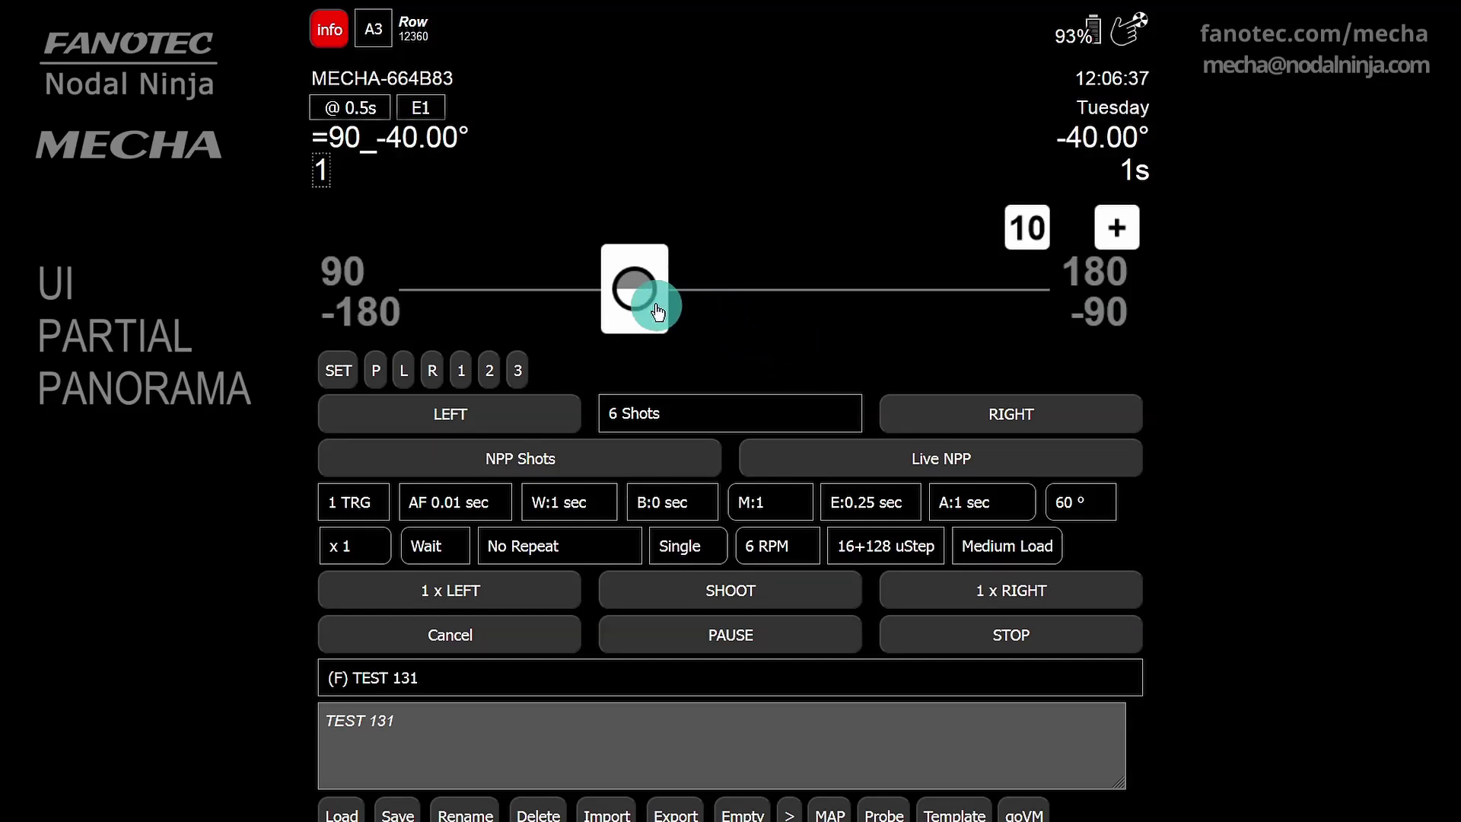
pyautogui.moveTo(636, 293); pyautogui.dragTo(723, 292)
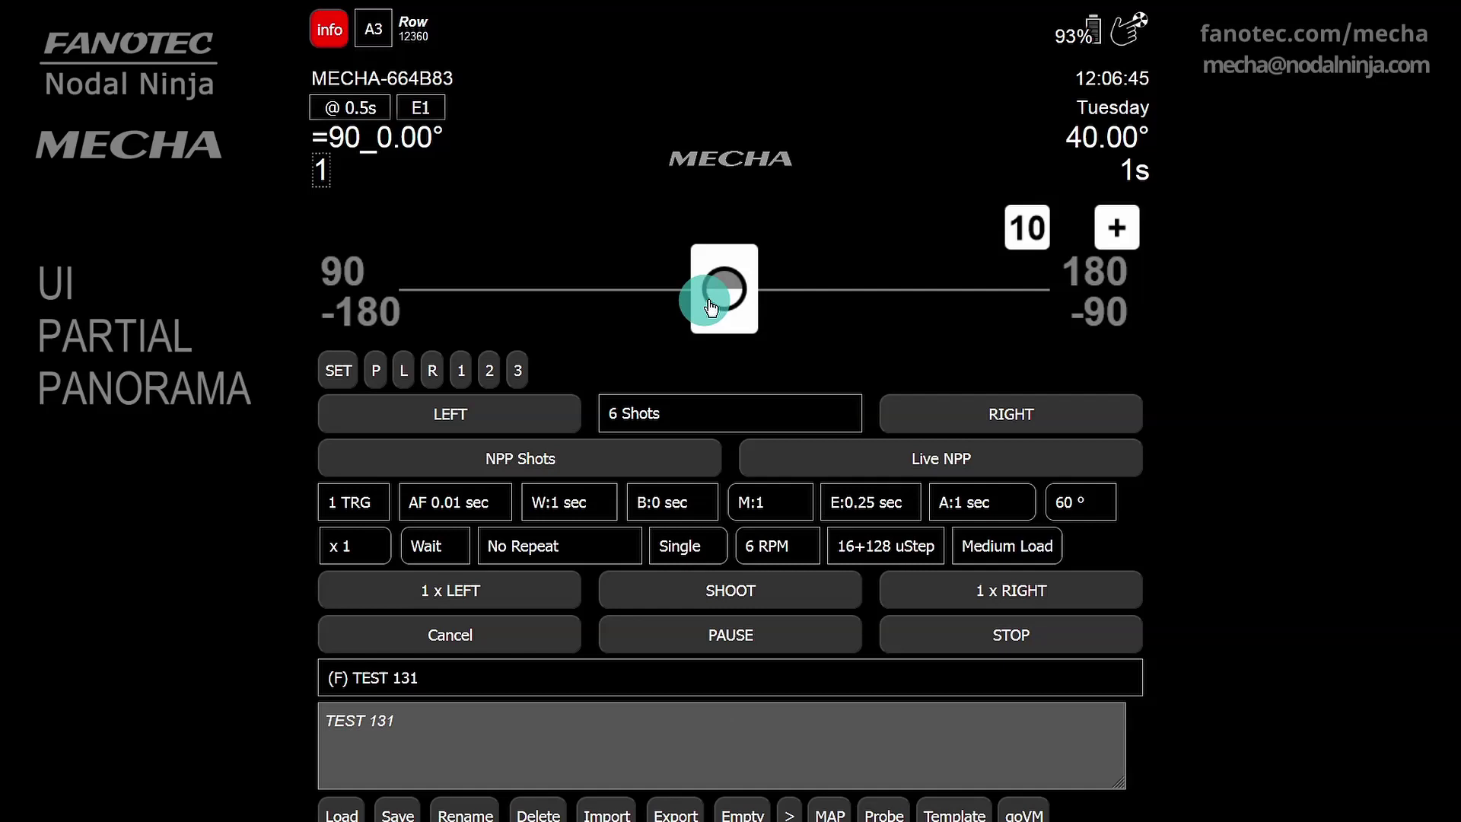
# Step: Expand the position slider into the two-axis panorama area with its boundary bars
pyautogui.click(1129, 228)
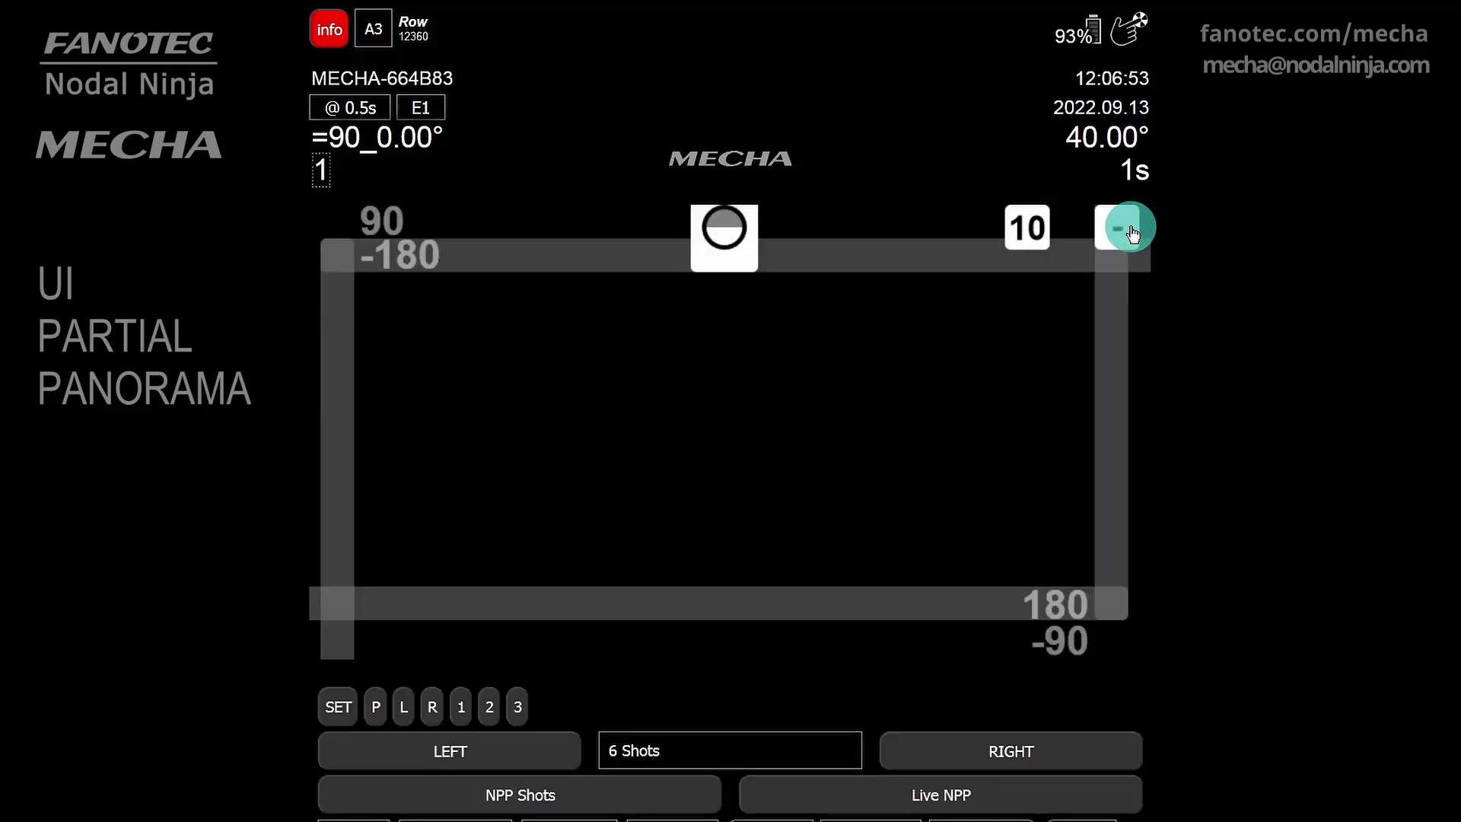
pyautogui.click(1116, 228)
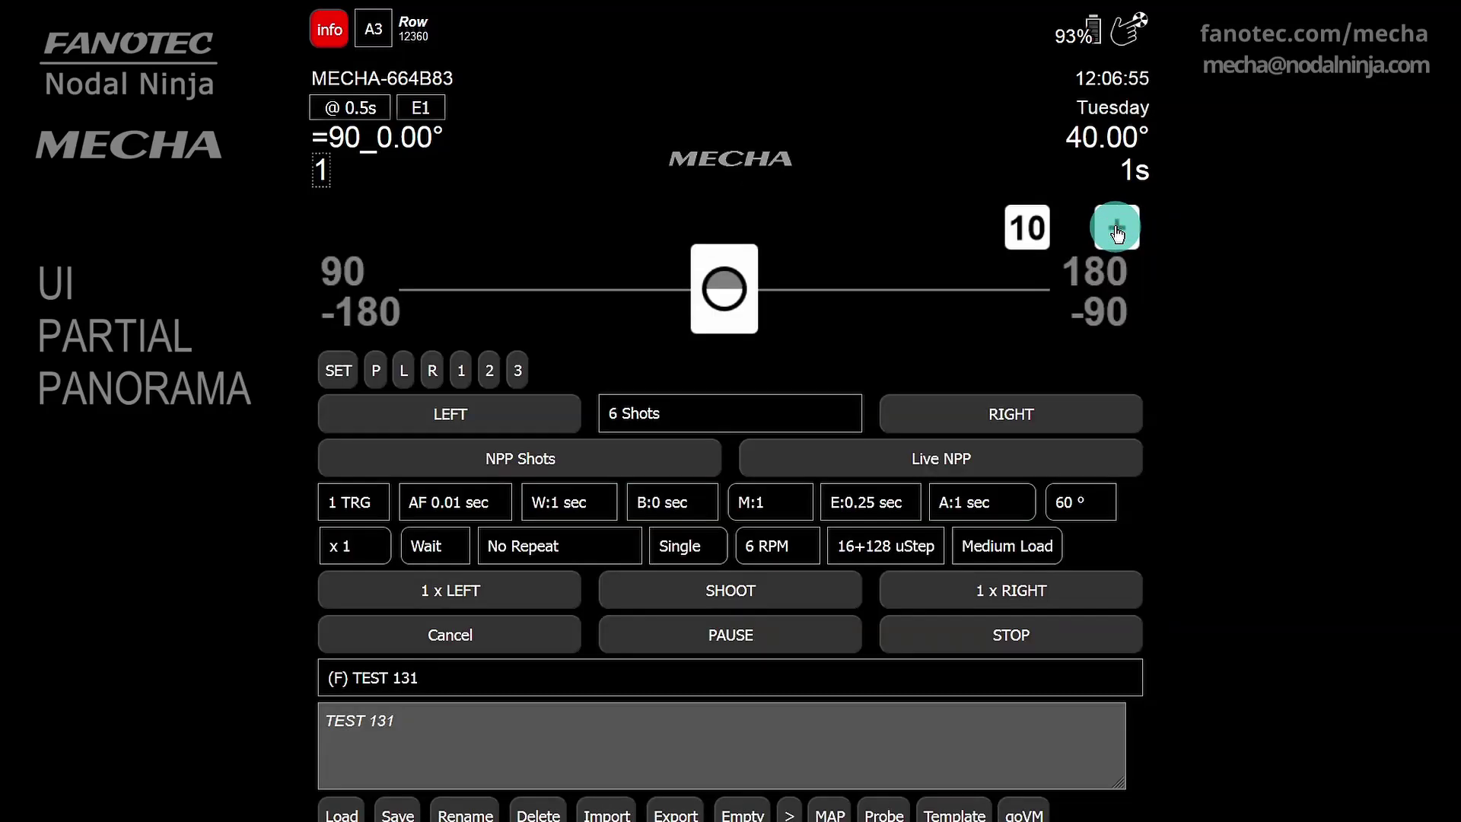
pyautogui.click(1116, 228)
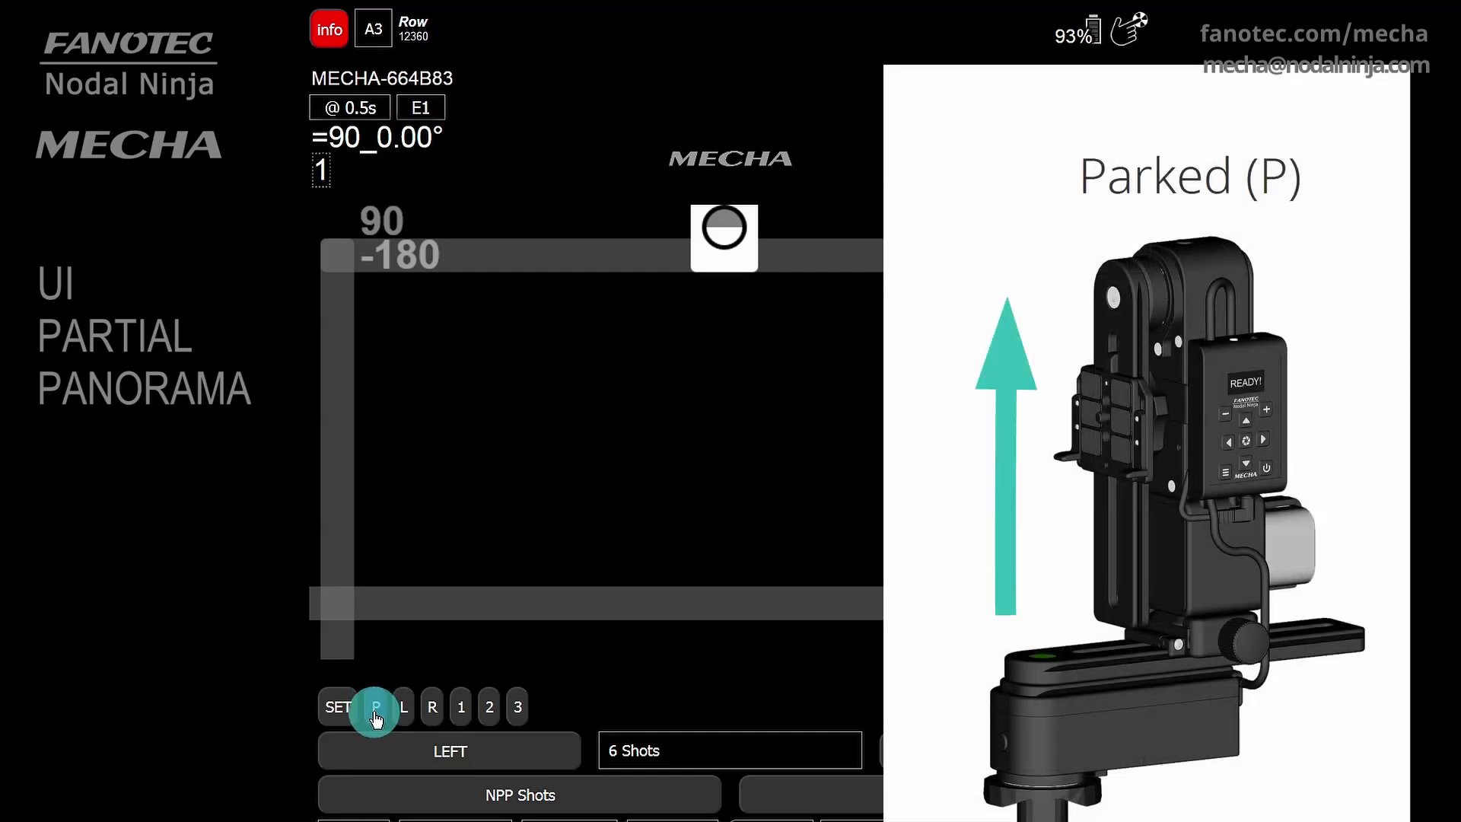
# Step: Send the upper arm to its stored parked position at 90° pitch
pyautogui.click(376, 709)
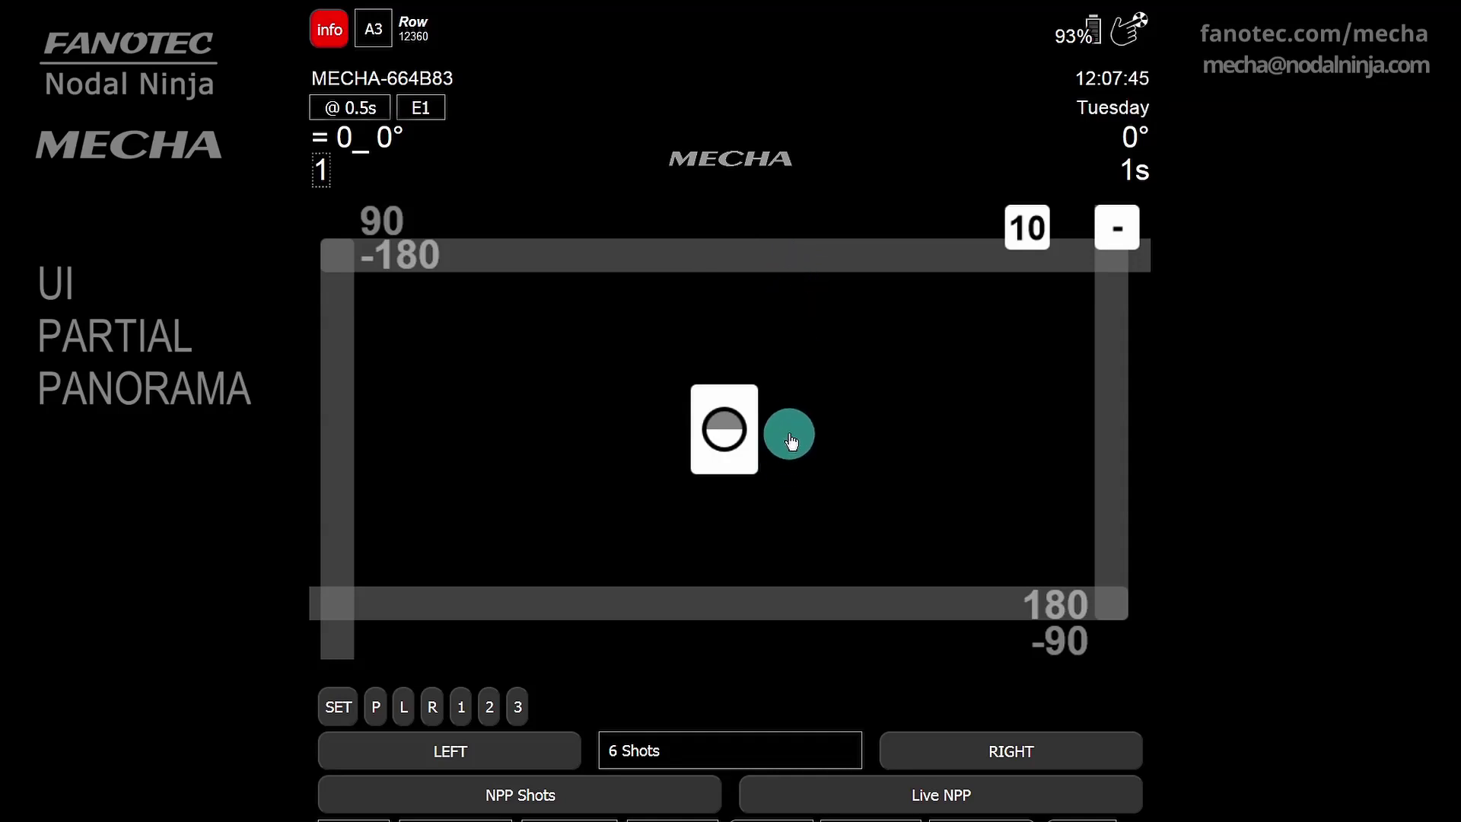
pyautogui.click(376, 712)
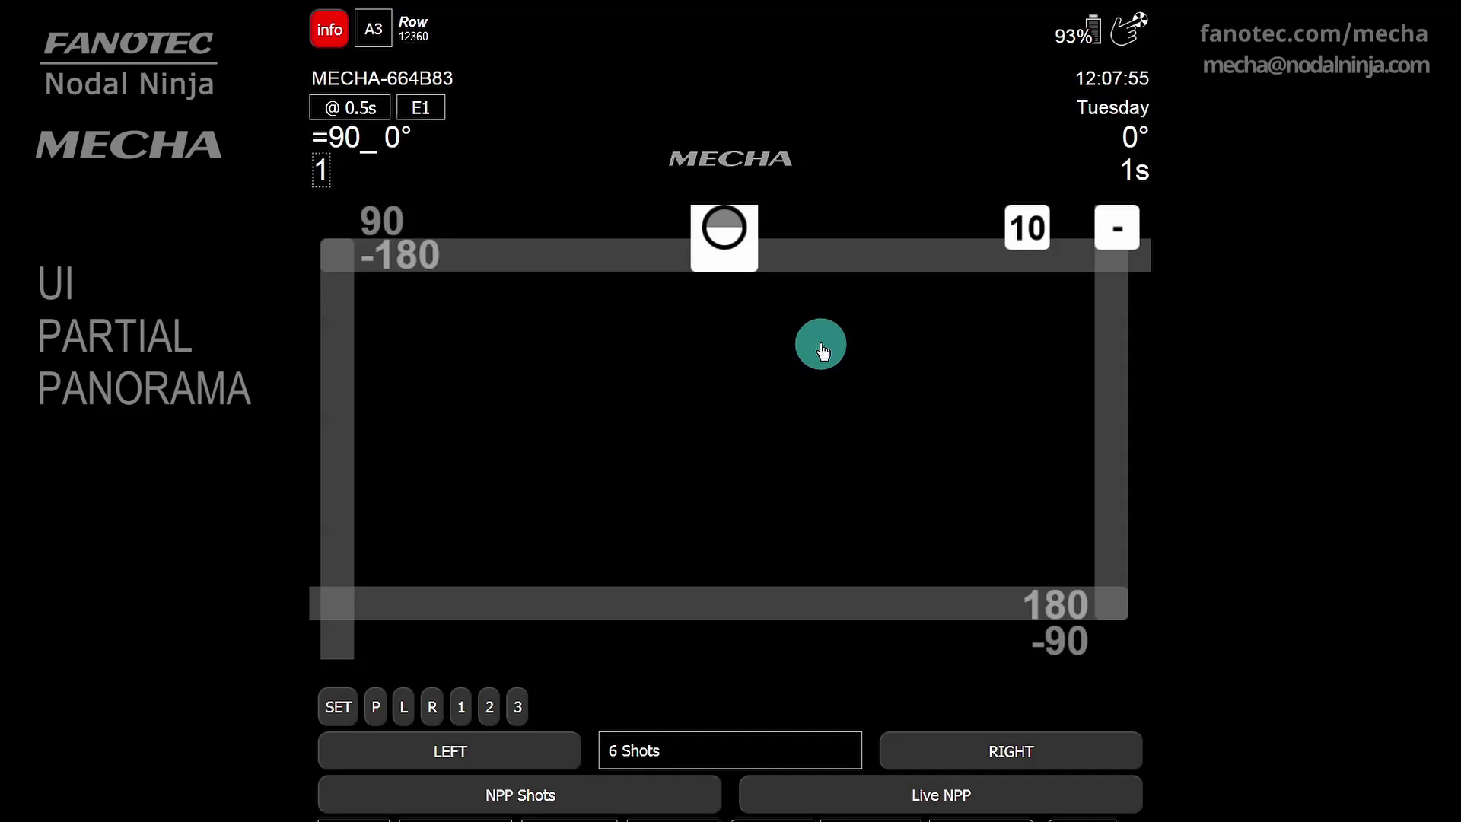
pyautogui.click(347, 721)
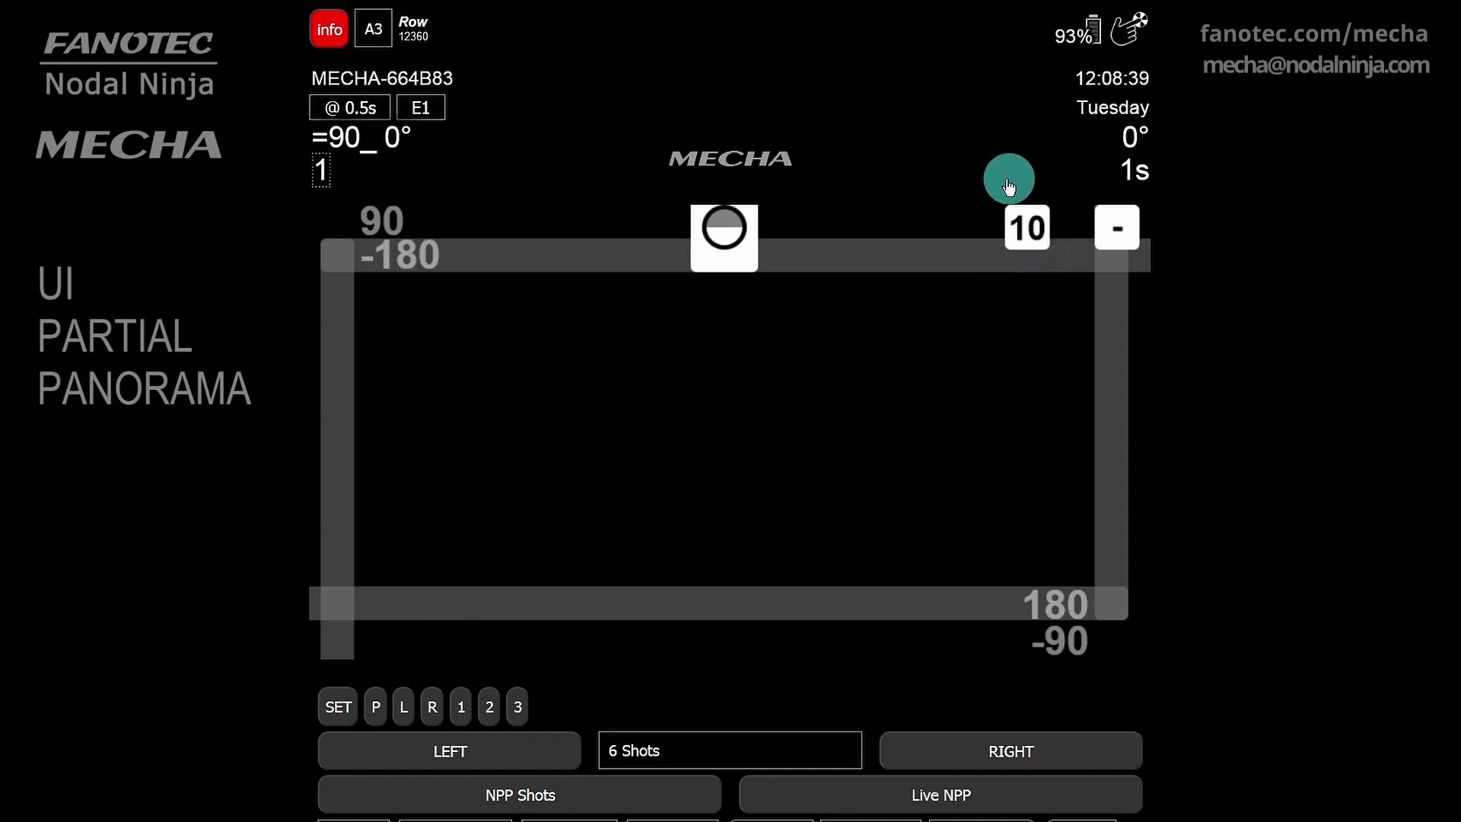
# Step: Limit the panorama's horizontal range to -50° through 50° with the two vertical boundary bars
pyautogui.click(1029, 228)
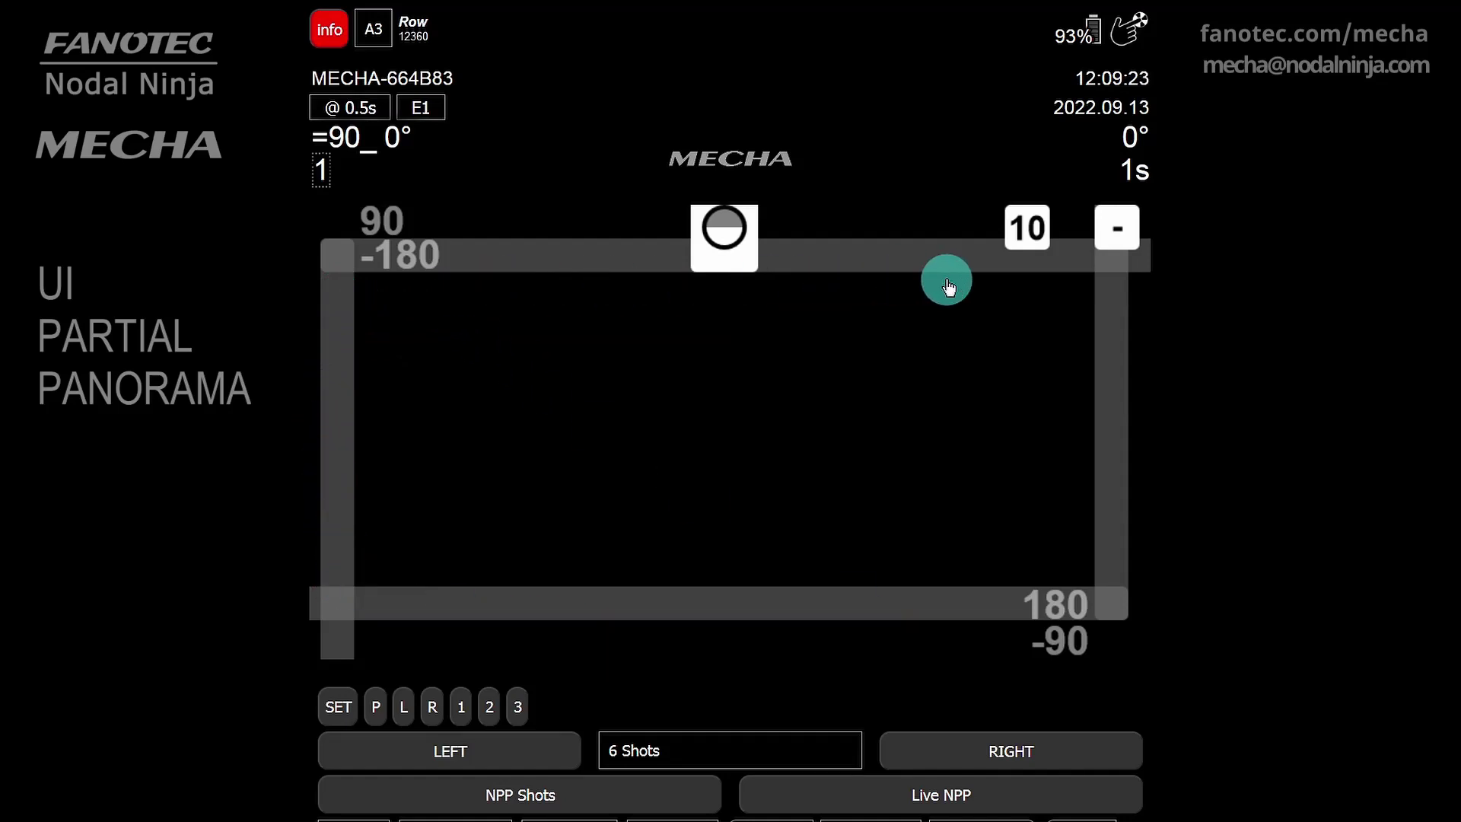
pyautogui.moveTo(349, 401); pyautogui.dragTo(637, 386)
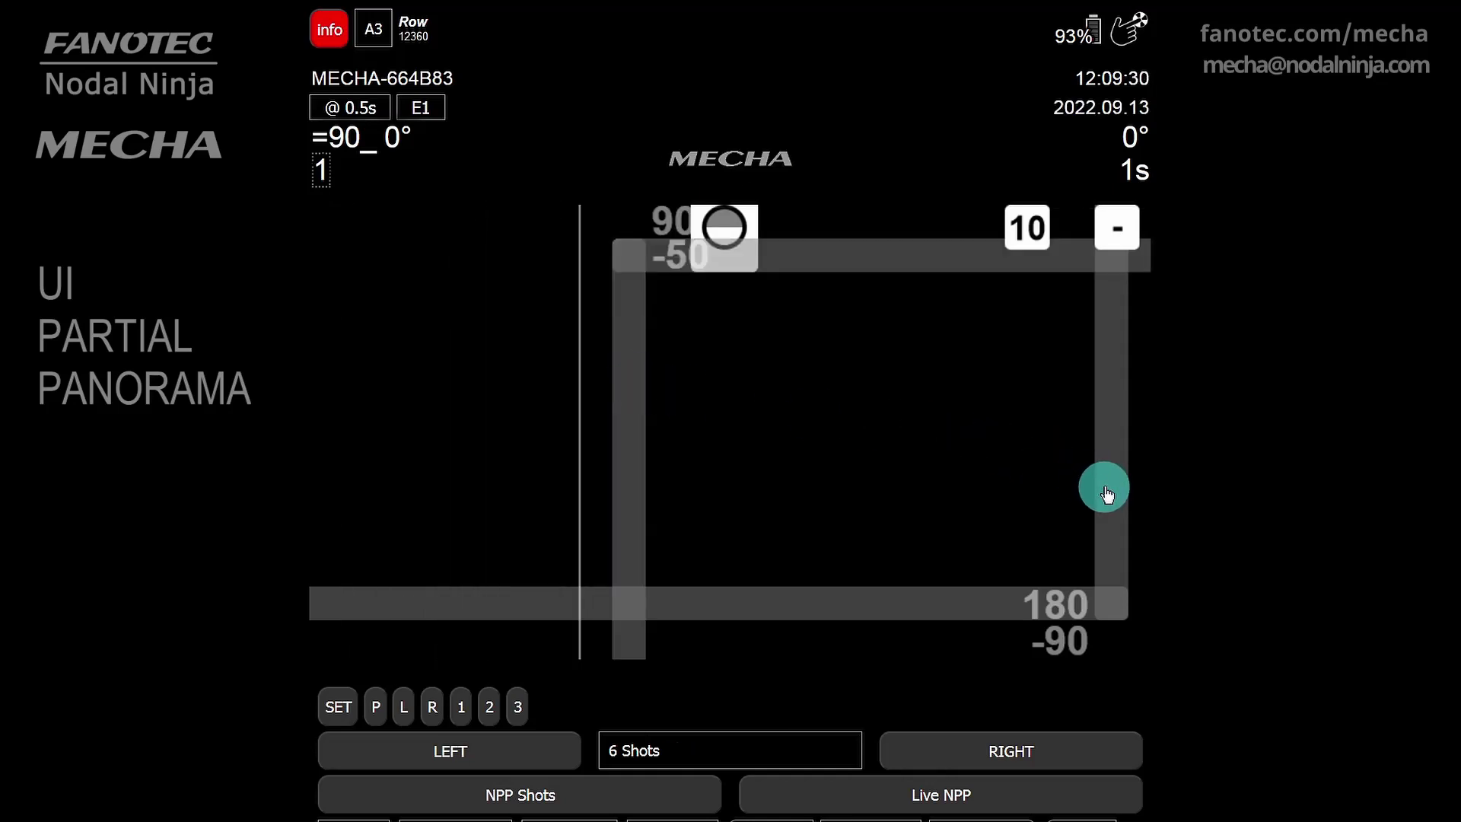
pyautogui.moveTo(1109, 490); pyautogui.dragTo(823, 485)
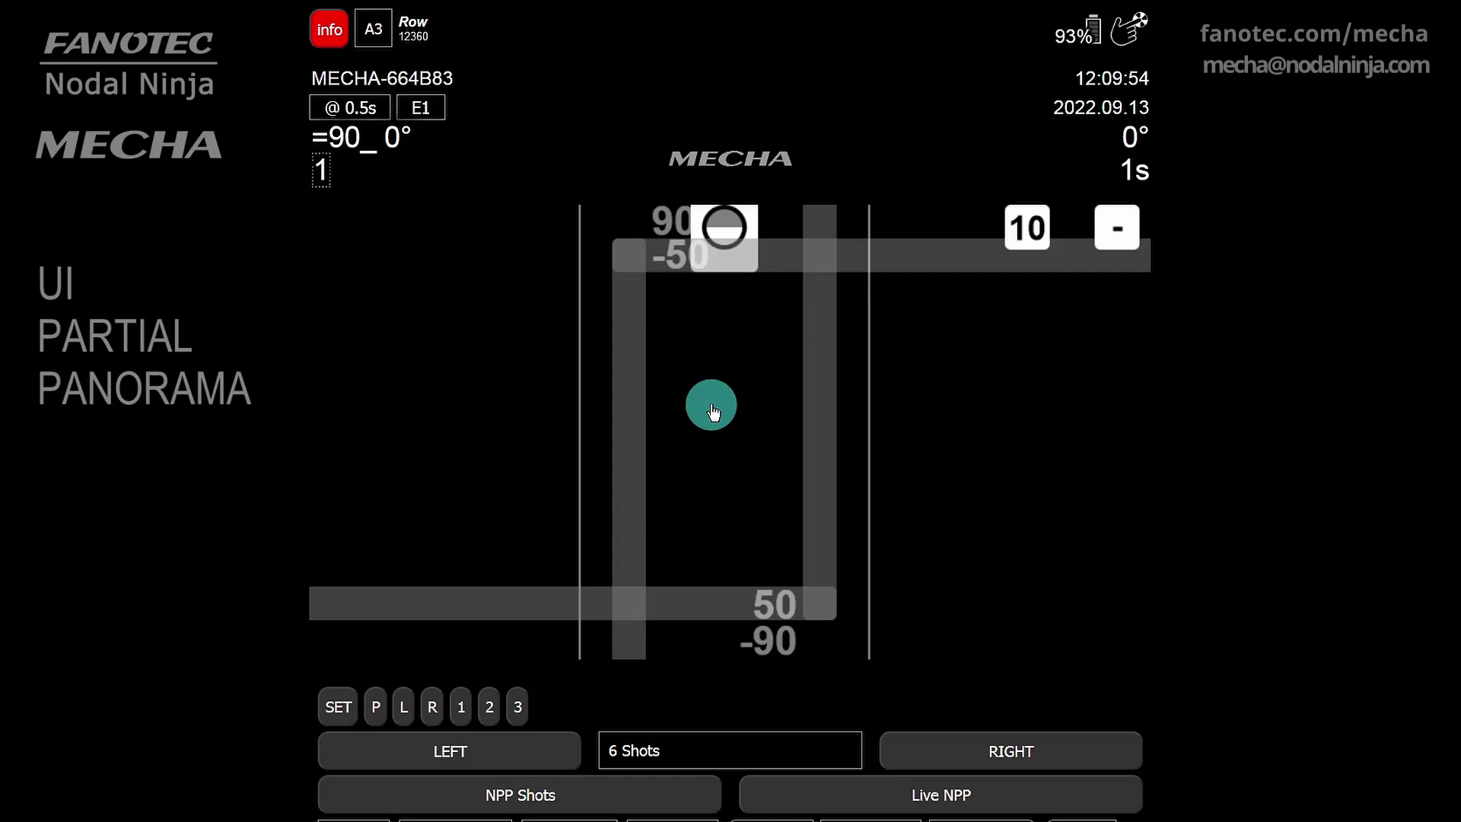
# Step: Replace the shot count with a custom focal length of 28 mm
pyautogui.scroll(-3, 713, 412)
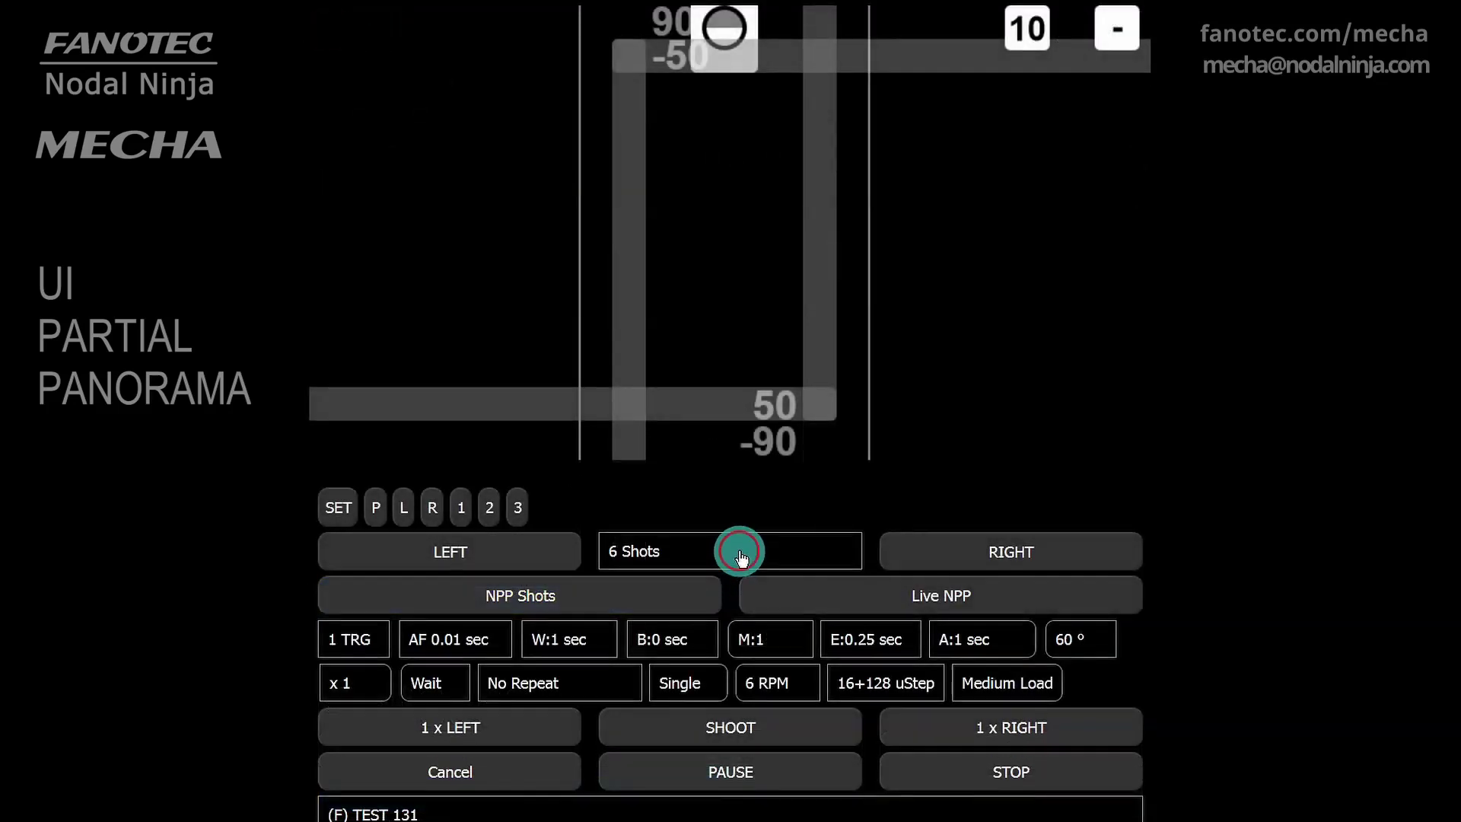
pyautogui.click(737, 560)
pyautogui.click(710, 584)
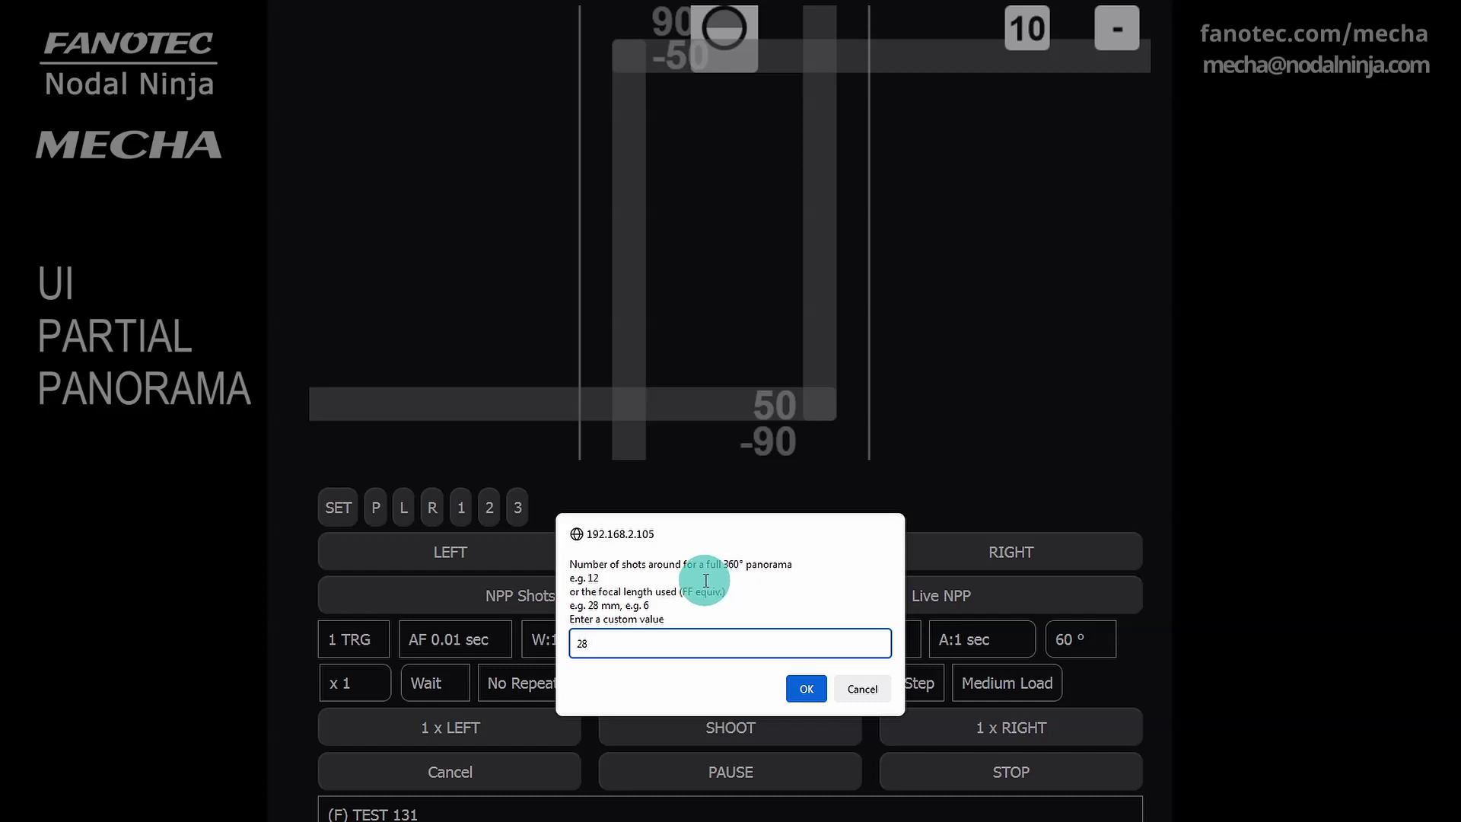
pyautogui.write('28mm')
pyautogui.click(805, 689)
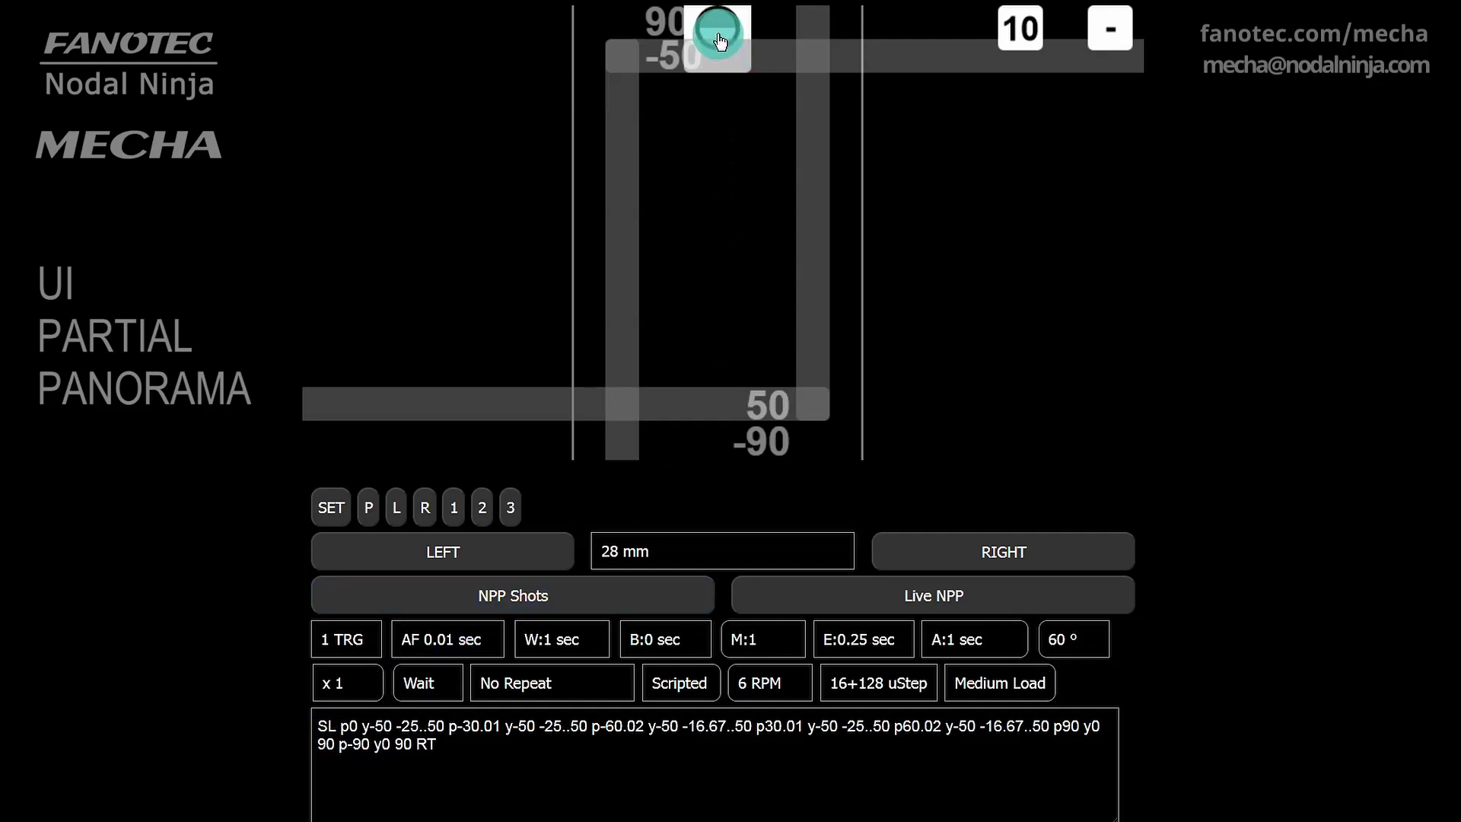
# Step: Move the head to the panorama's centre, through its upper-left and lower-right corners, and back to the centre
pyautogui.moveTo(713, 31)
pyautogui.mouseDown()
pyautogui.moveTo(694, 139)
pyautogui.moveTo(710, 242)
pyautogui.mouseUp()
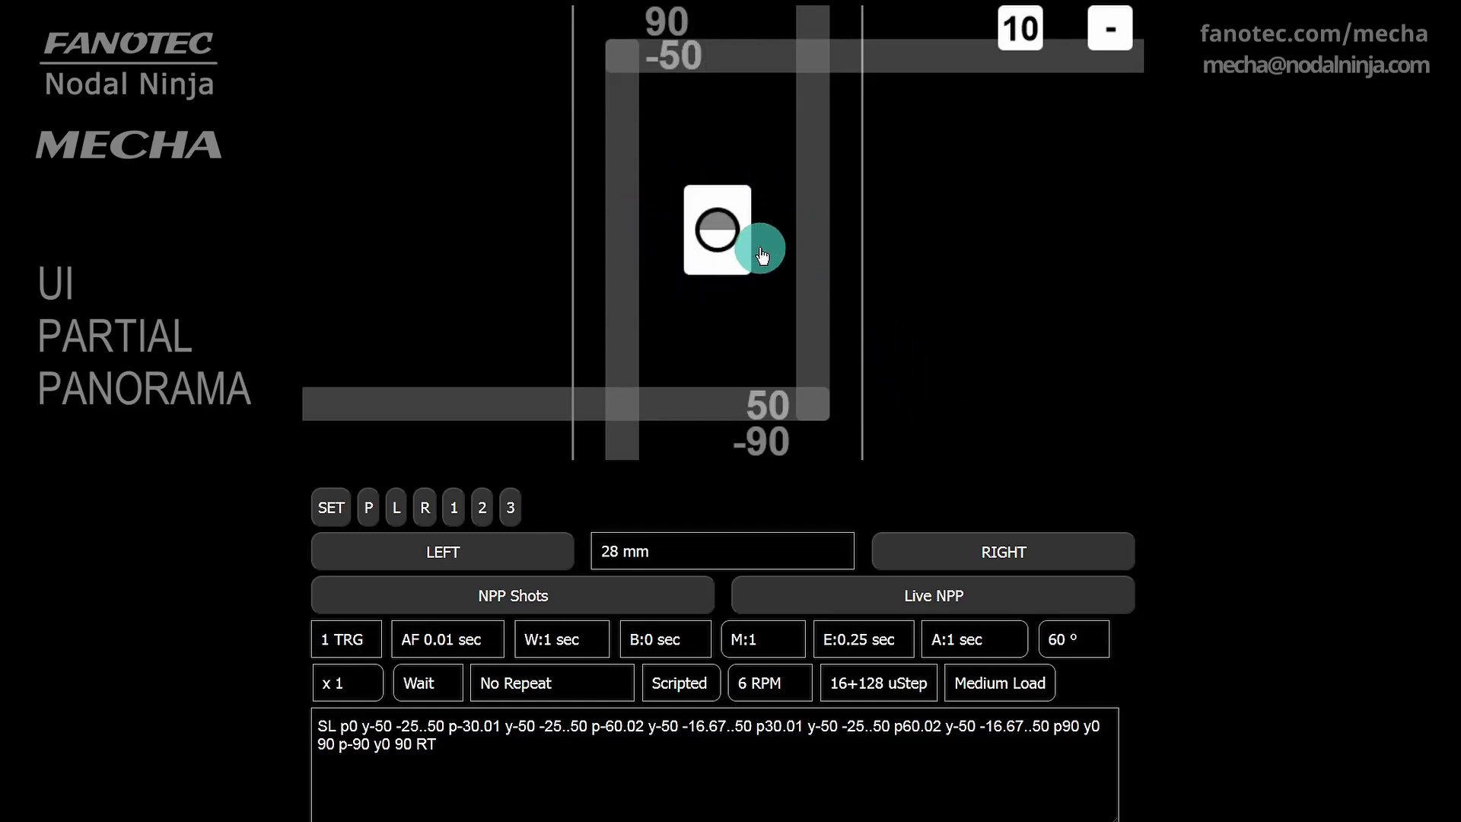
pyautogui.moveTo(707, 241); pyautogui.dragTo(605, 48)
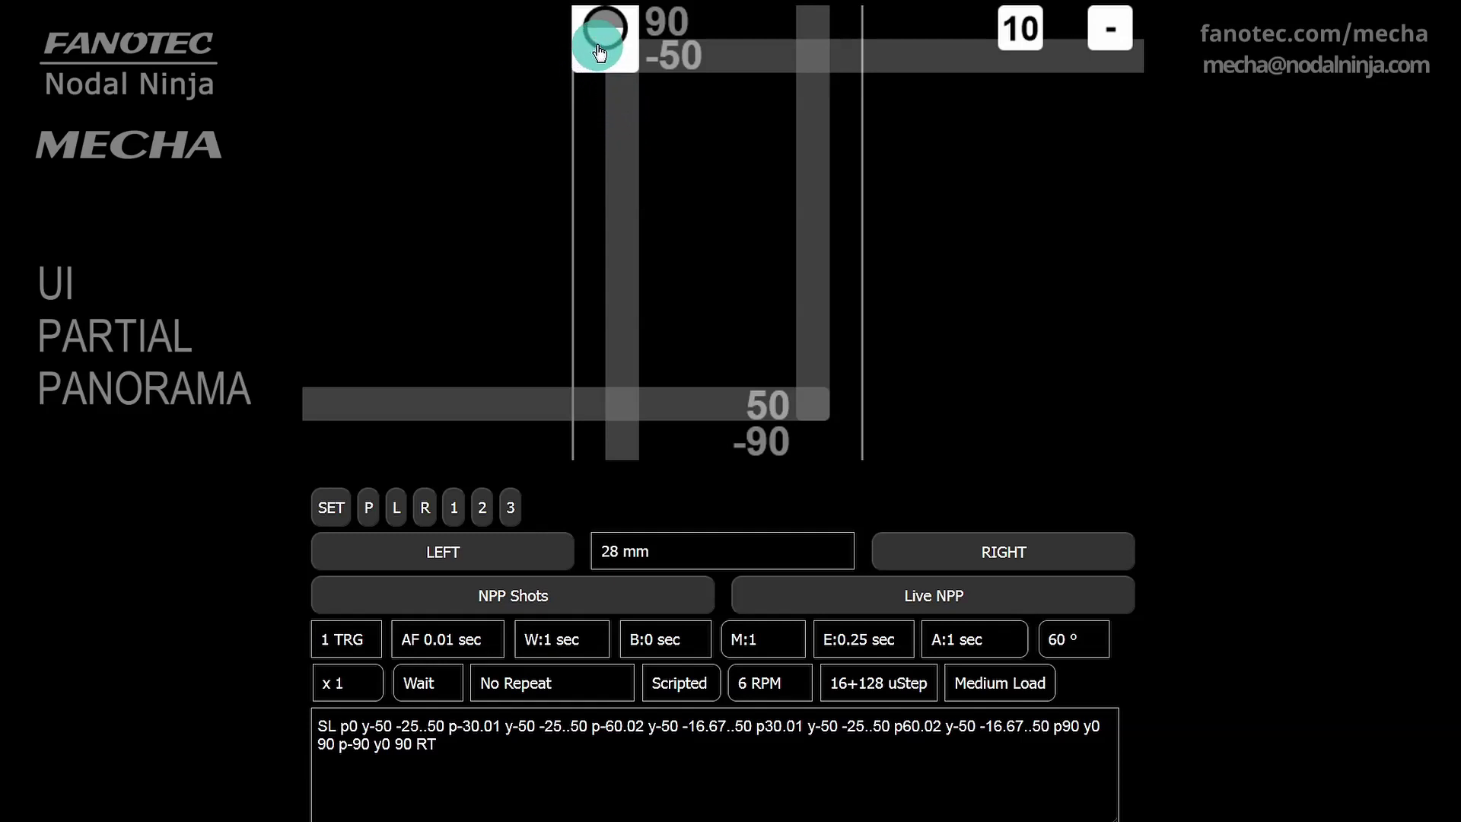
pyautogui.moveTo(604, 44)
pyautogui.mouseDown()
pyautogui.moveTo(806, 336)
pyautogui.moveTo(809, 437)
pyautogui.mouseUp()
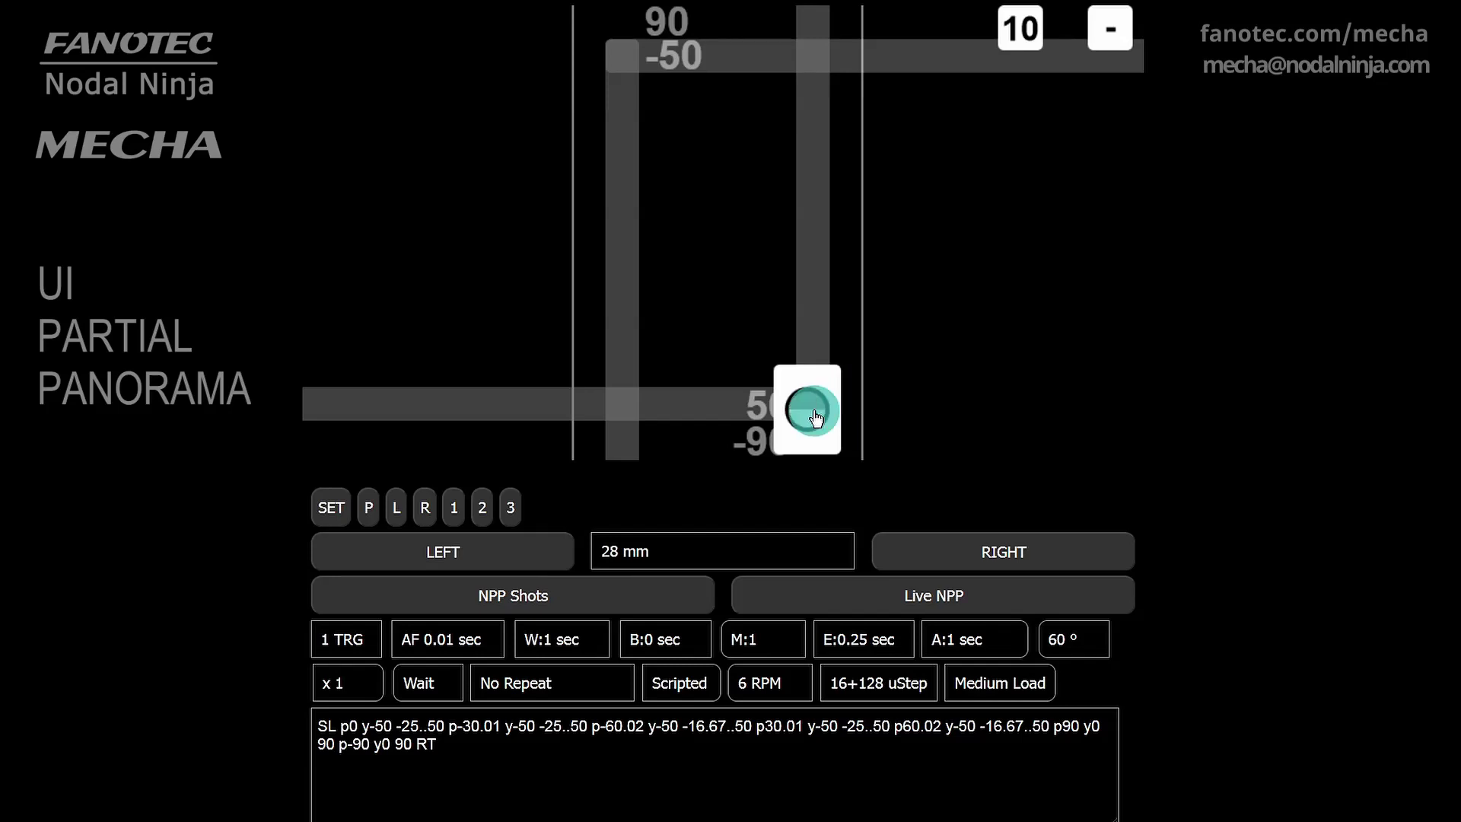
pyautogui.moveTo(809, 408)
pyautogui.mouseDown()
pyautogui.moveTo(749, 333)
pyautogui.moveTo(711, 238)
pyautogui.moveTo(729, 243)
pyautogui.mouseUp()
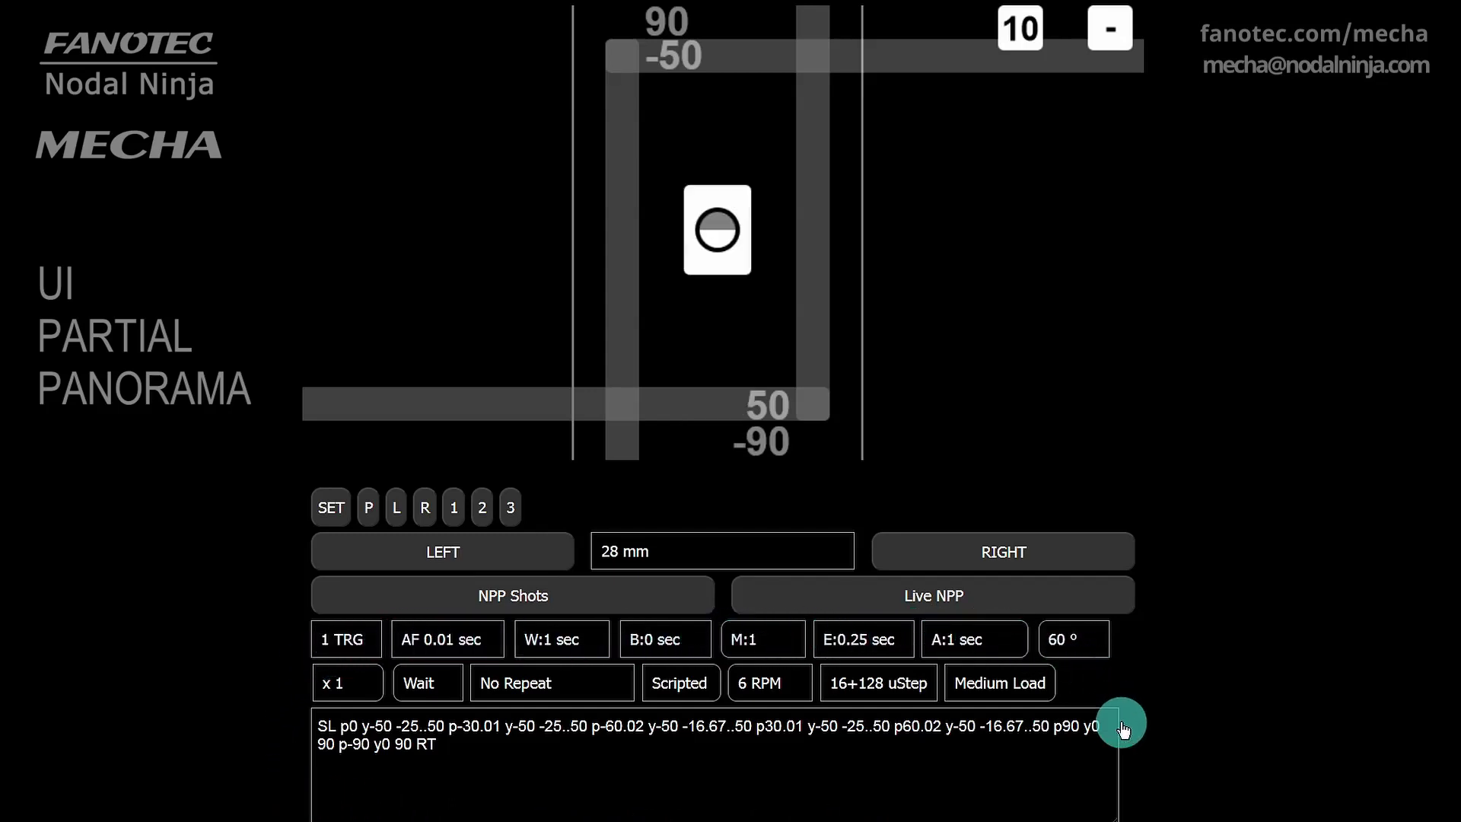
# Step: Examine the first row of the shooting script, p0 y-50 -25..50
pyautogui.click(967, 555)
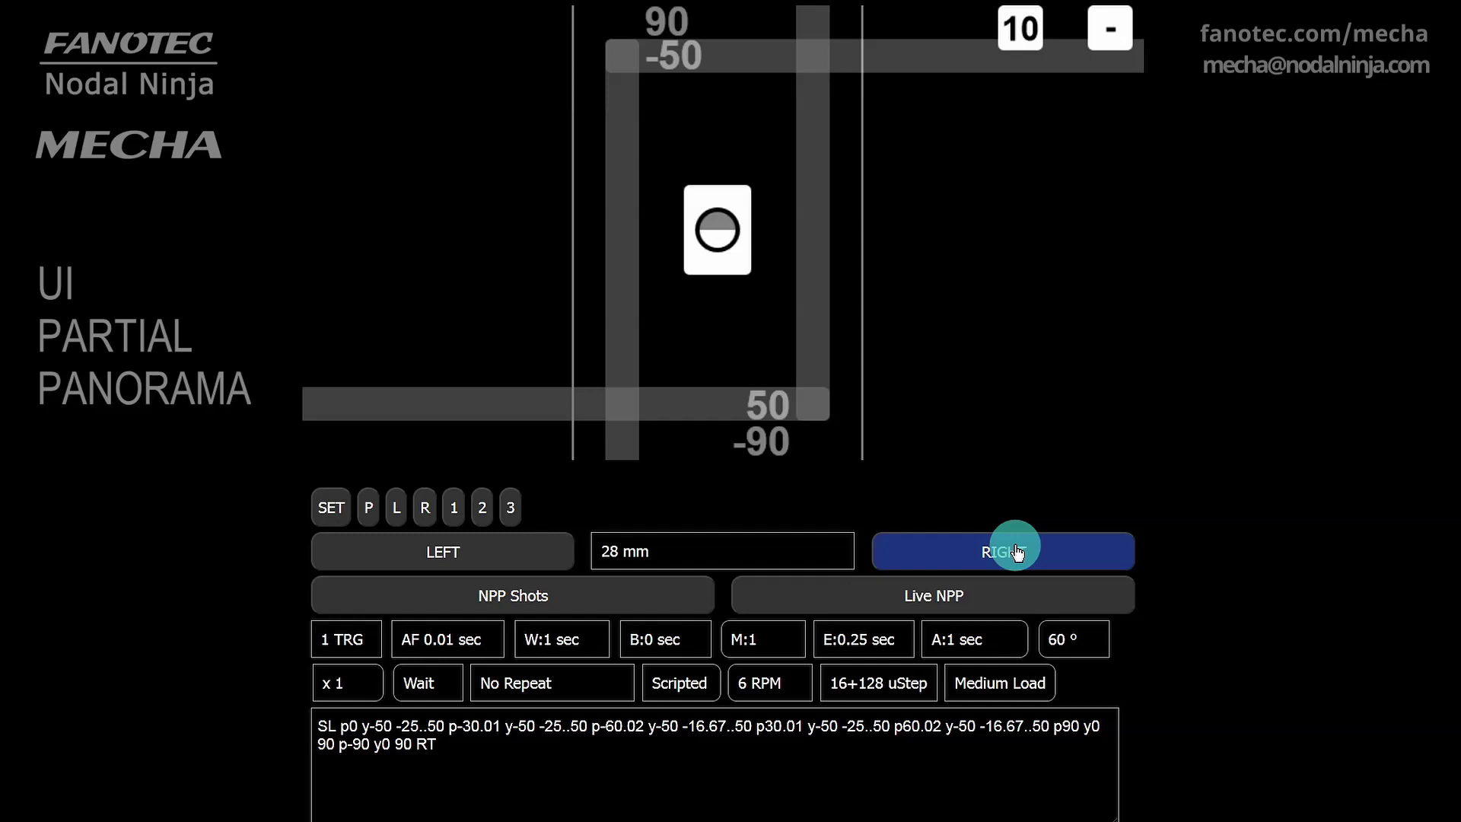
pyautogui.click(489, 542)
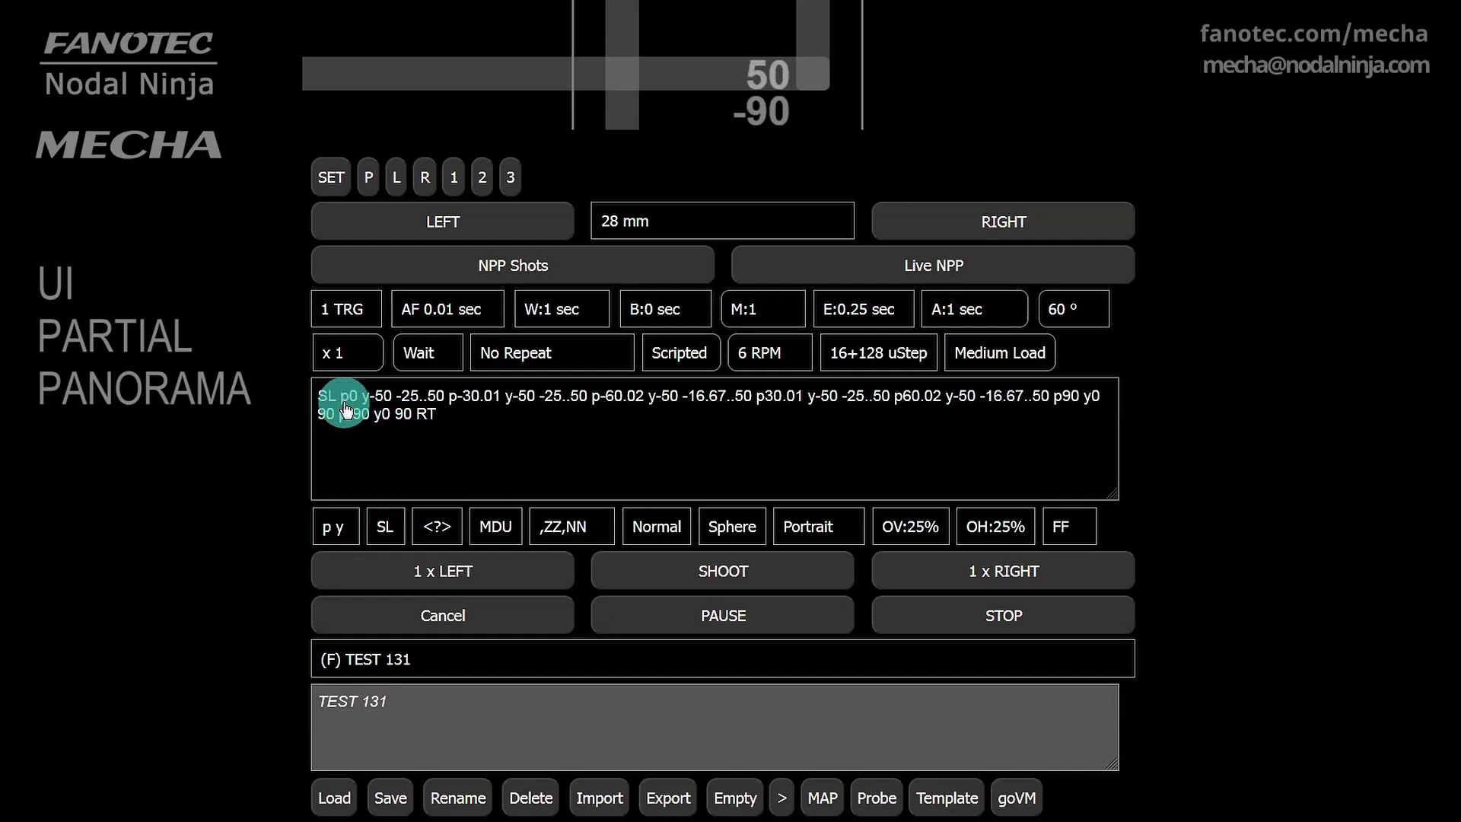
pyautogui.moveTo(344, 401); pyautogui.dragTo(442, 404)
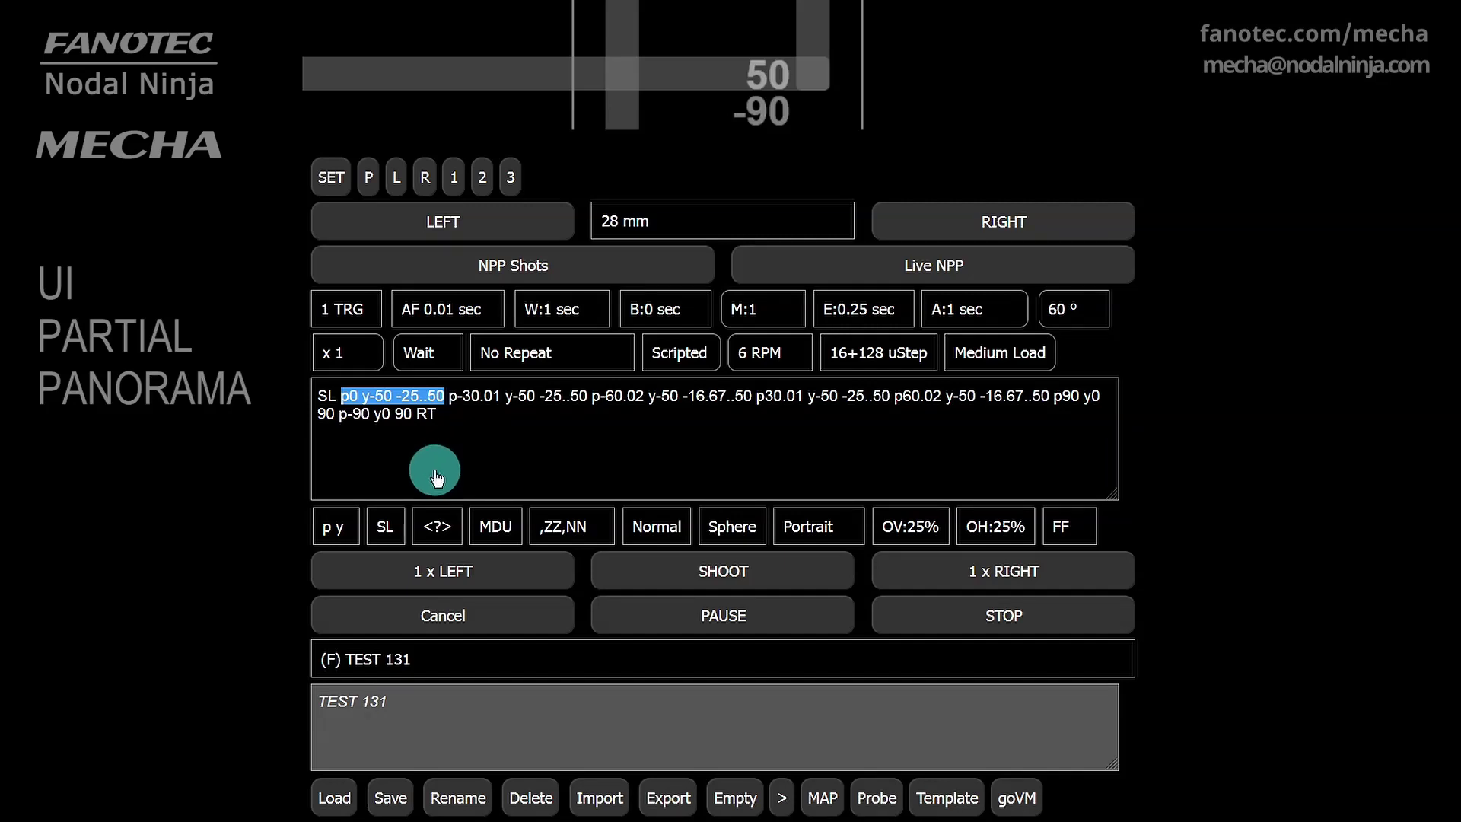
# Step: Try to switch the script notation to TxN, declining the removal of the corners
pyautogui.click(334, 530)
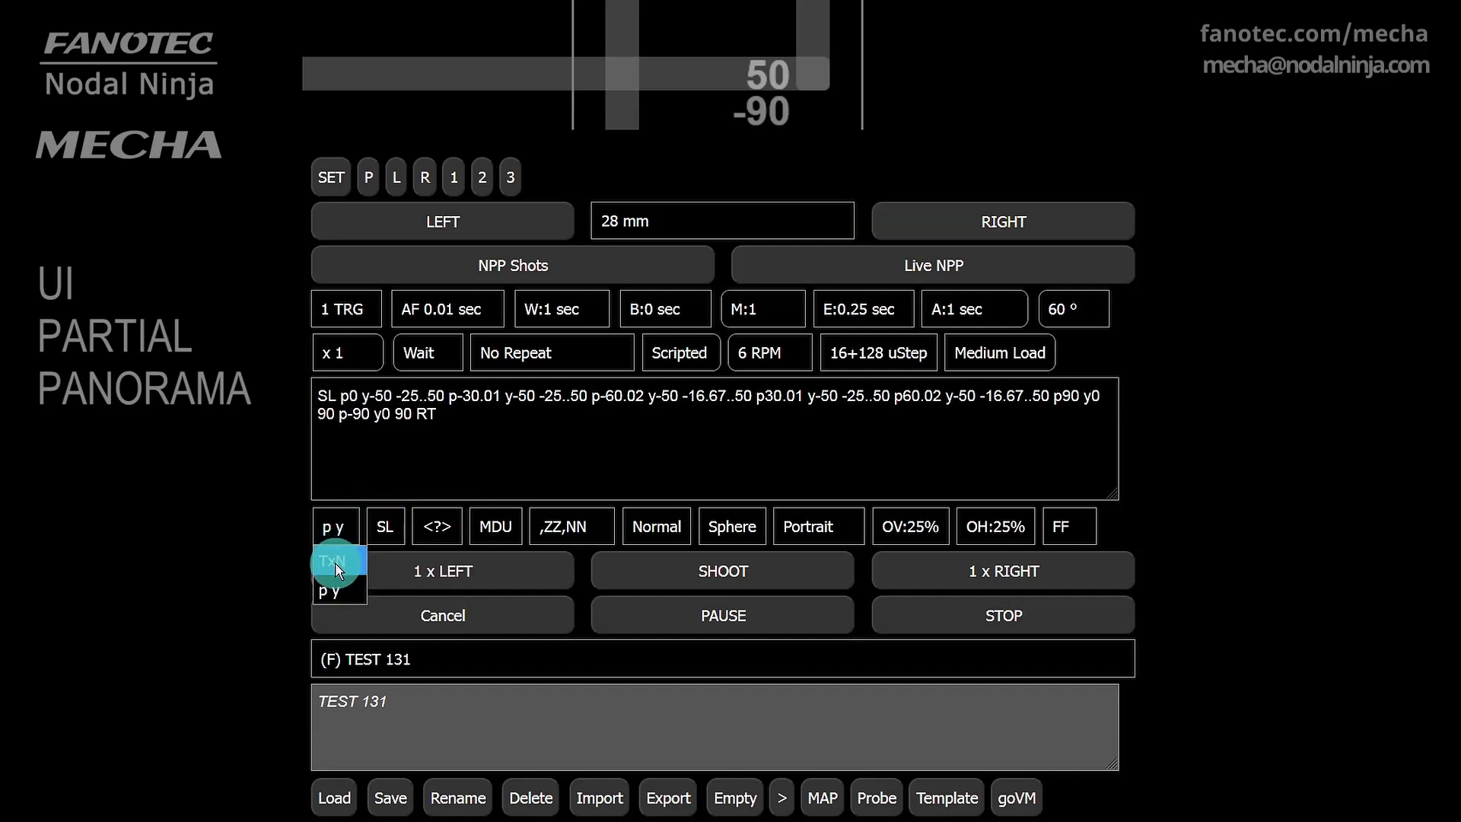
pyautogui.click(335, 563)
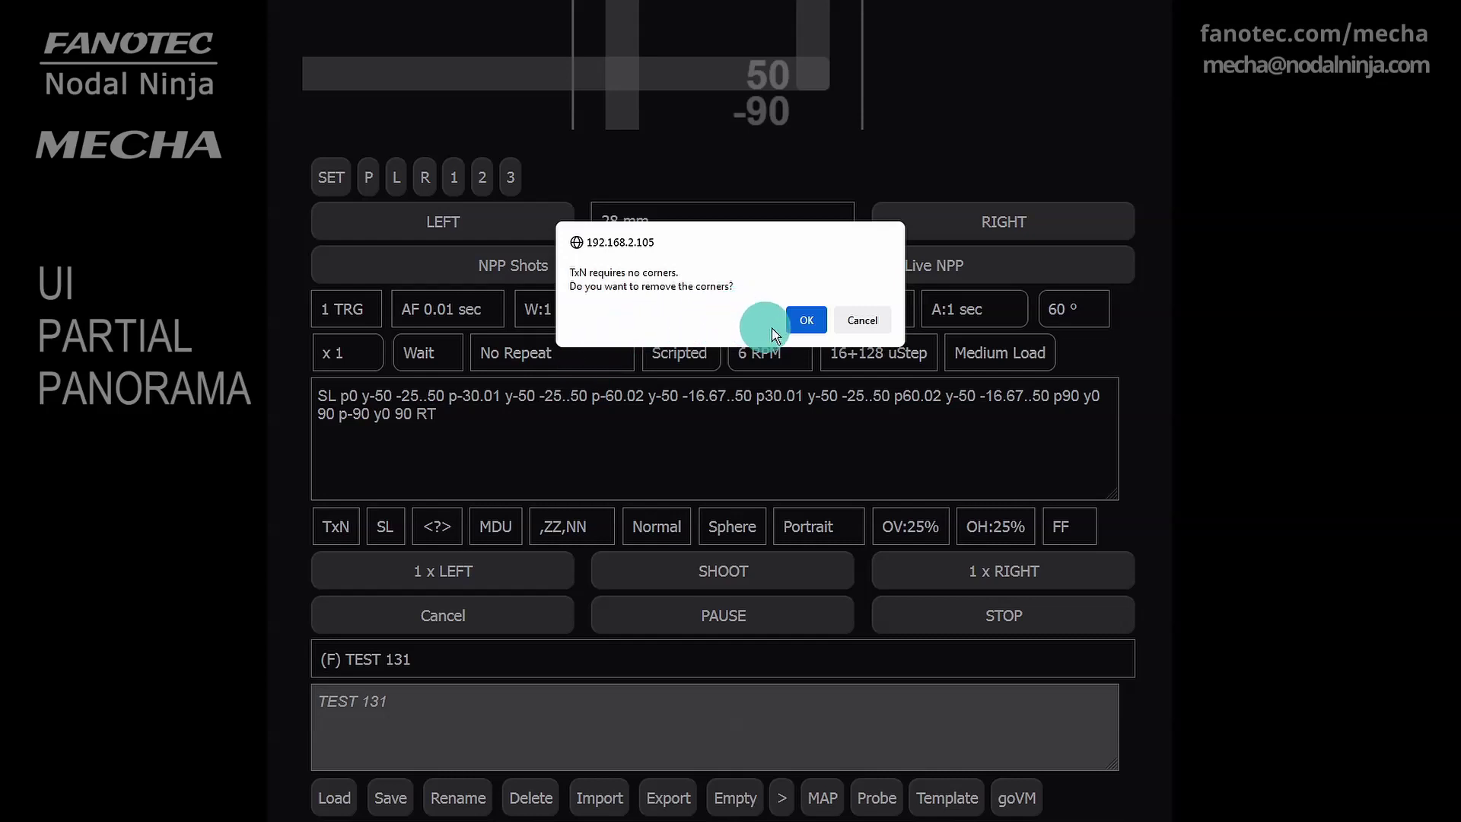
pyautogui.click(875, 326)
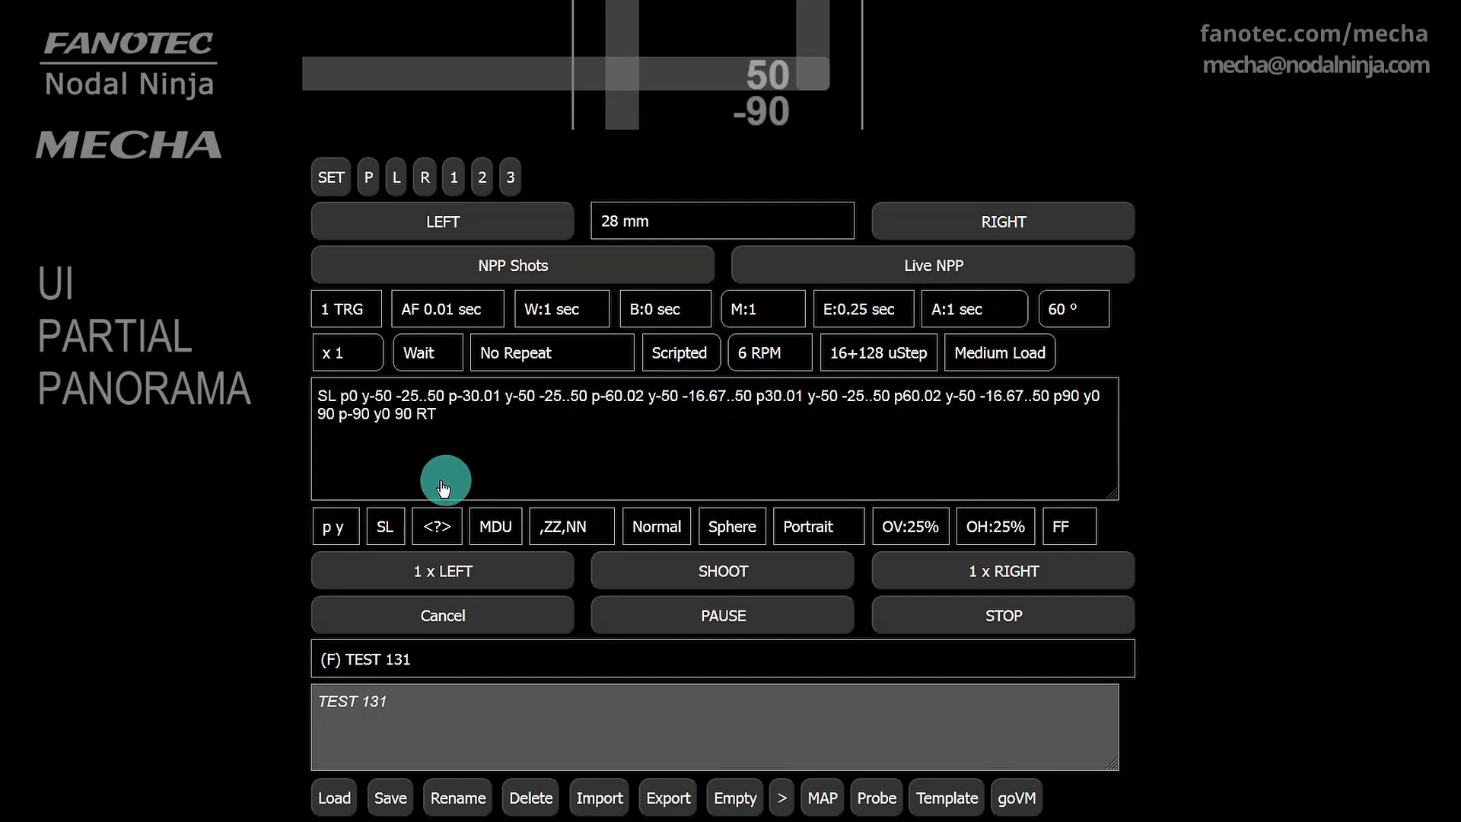
# Step: Try the SP and SR upper arm positions in the script and leave it set to SP
pyautogui.click(385, 531)
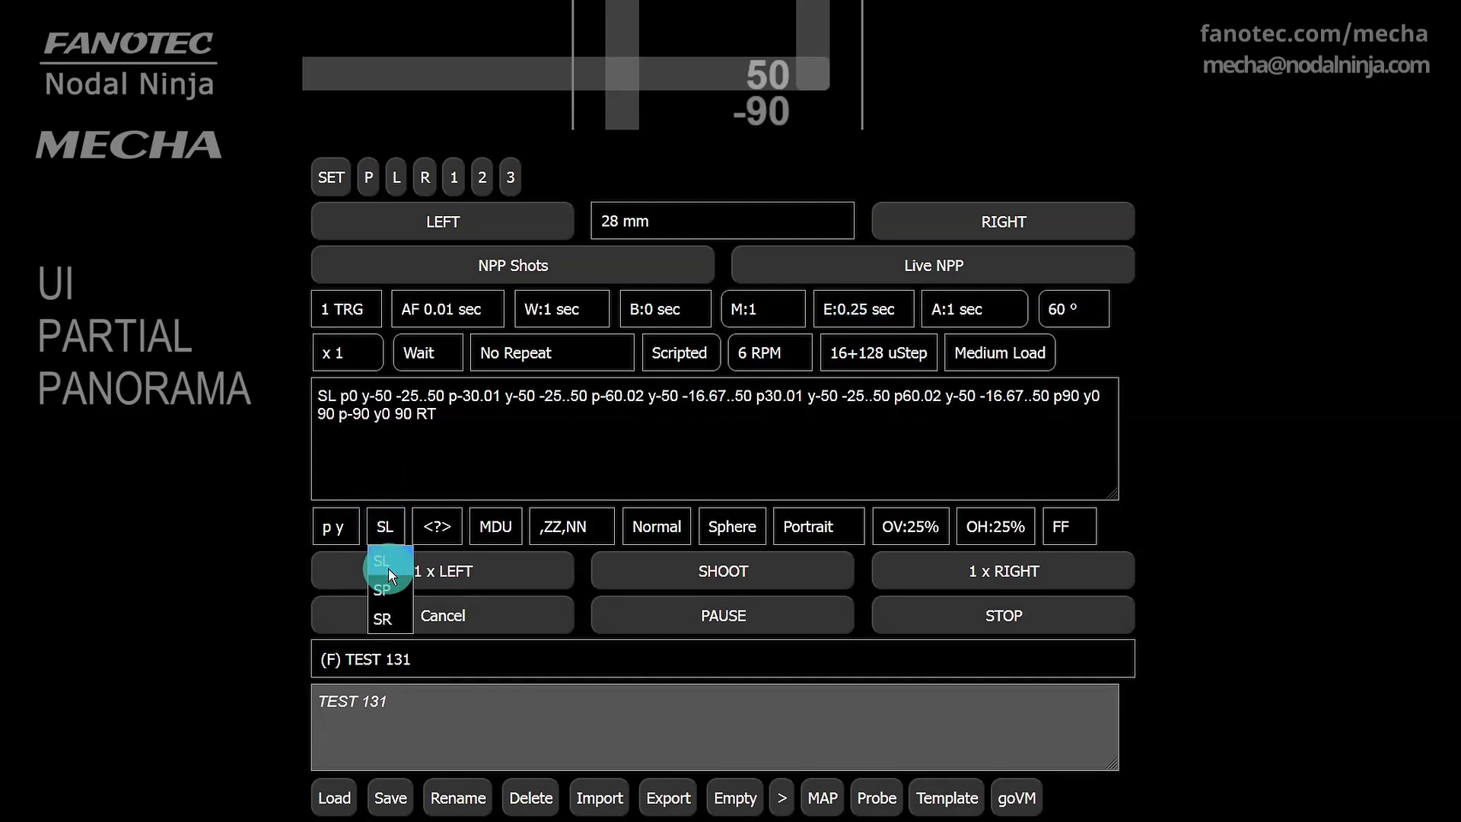
pyautogui.click(388, 594)
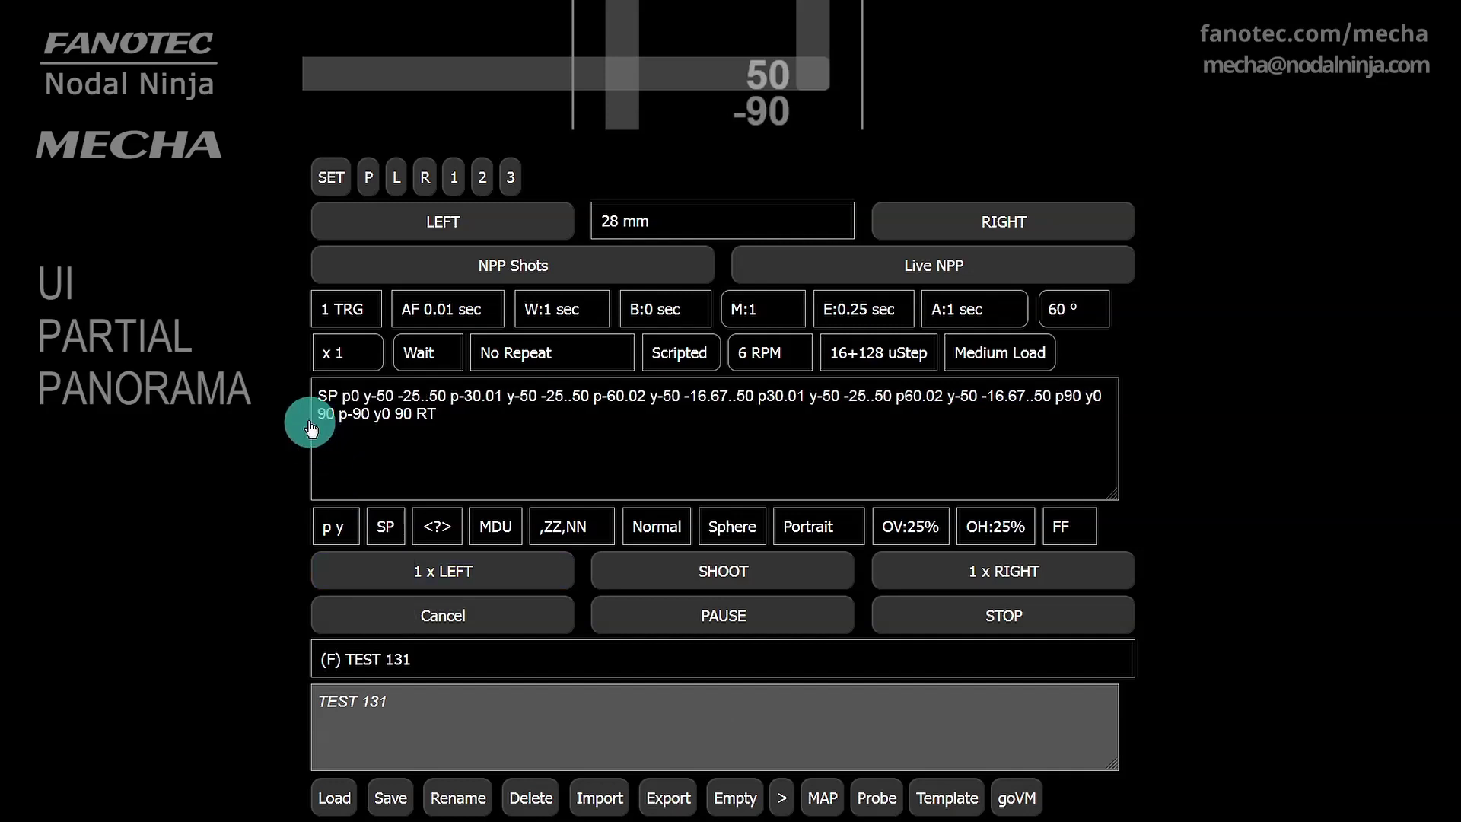
pyautogui.click(381, 503)
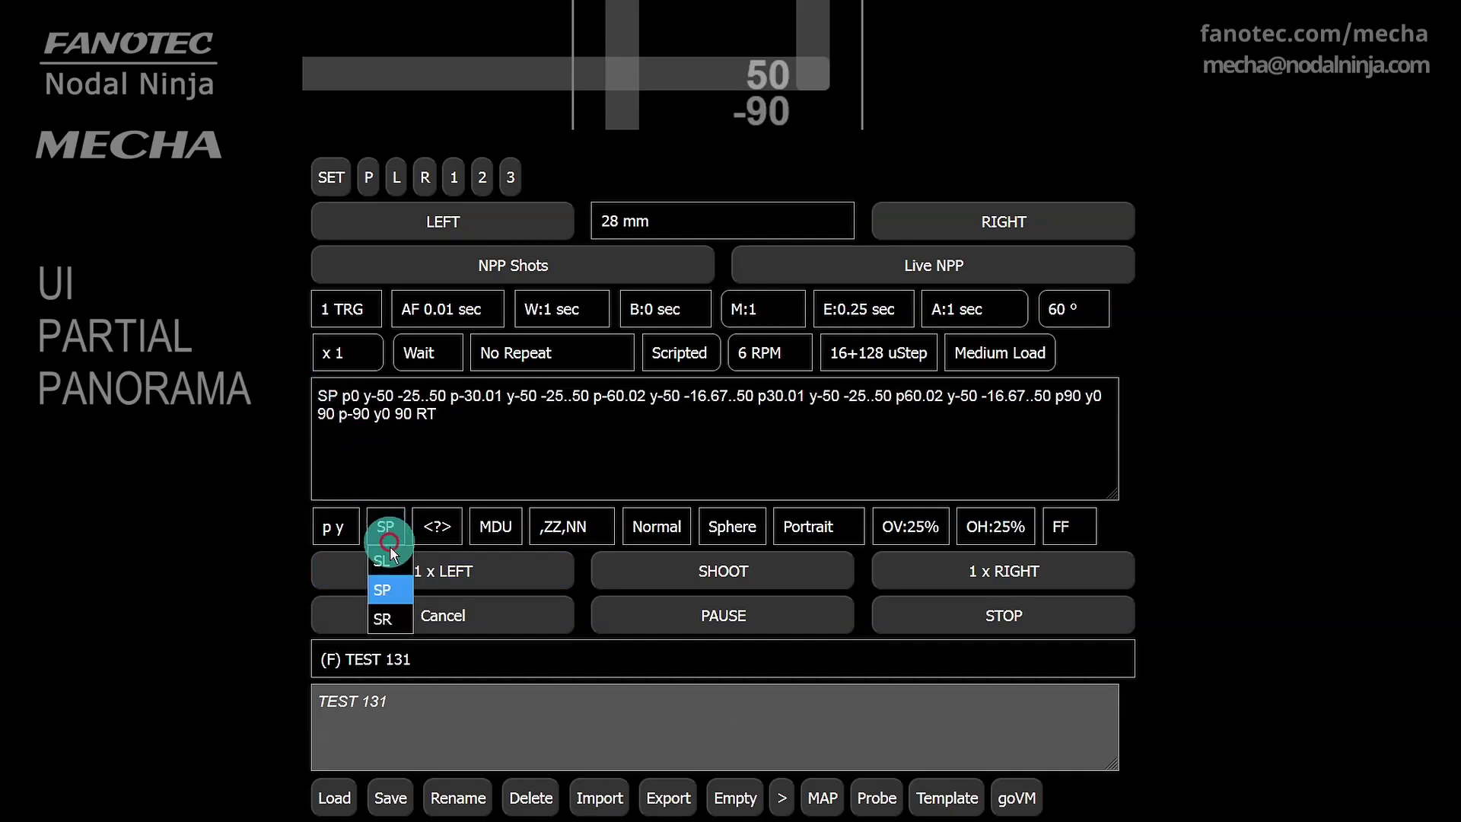
pyautogui.click(381, 616)
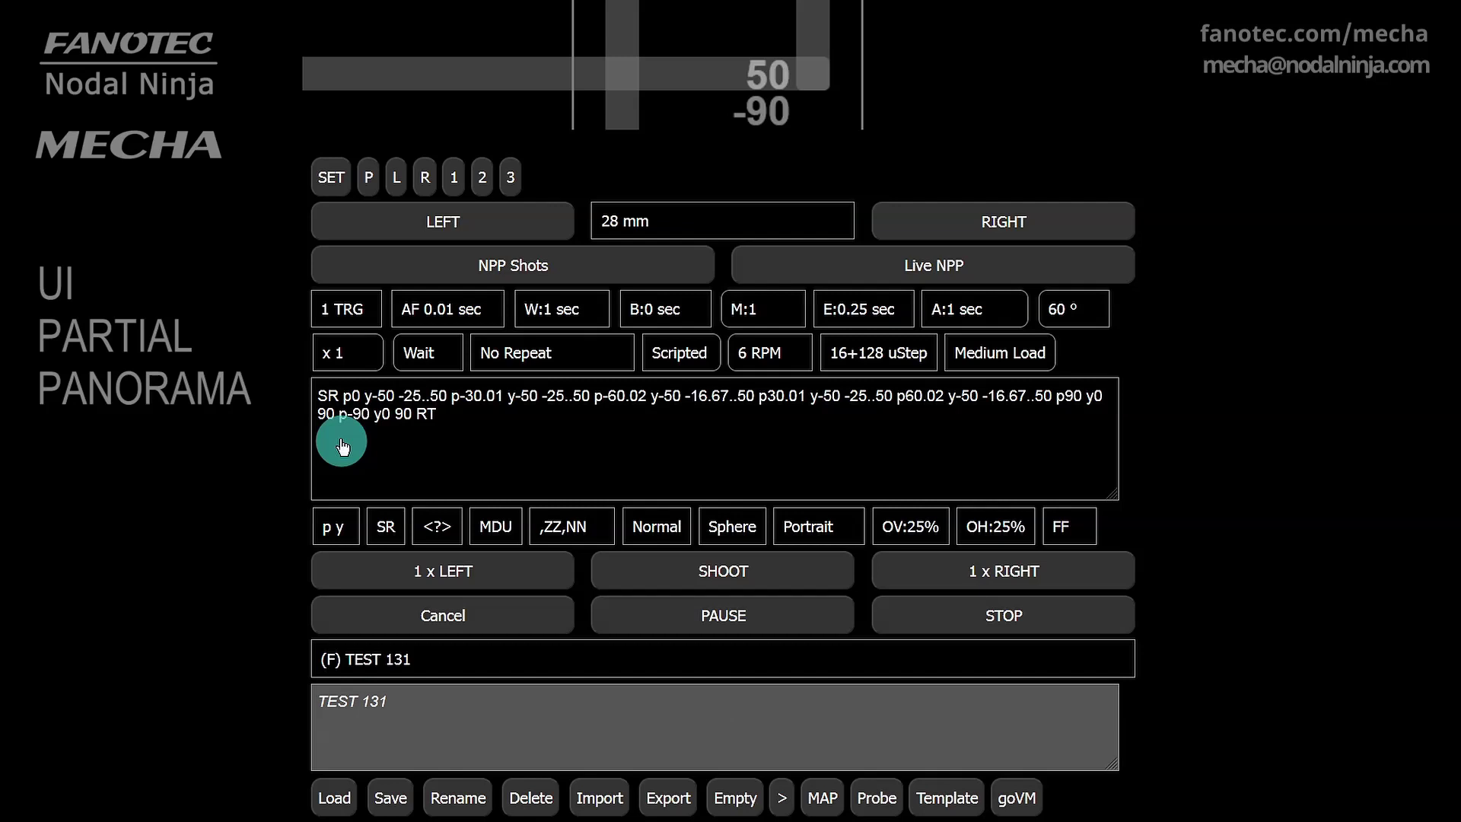
pyautogui.click(386, 525)
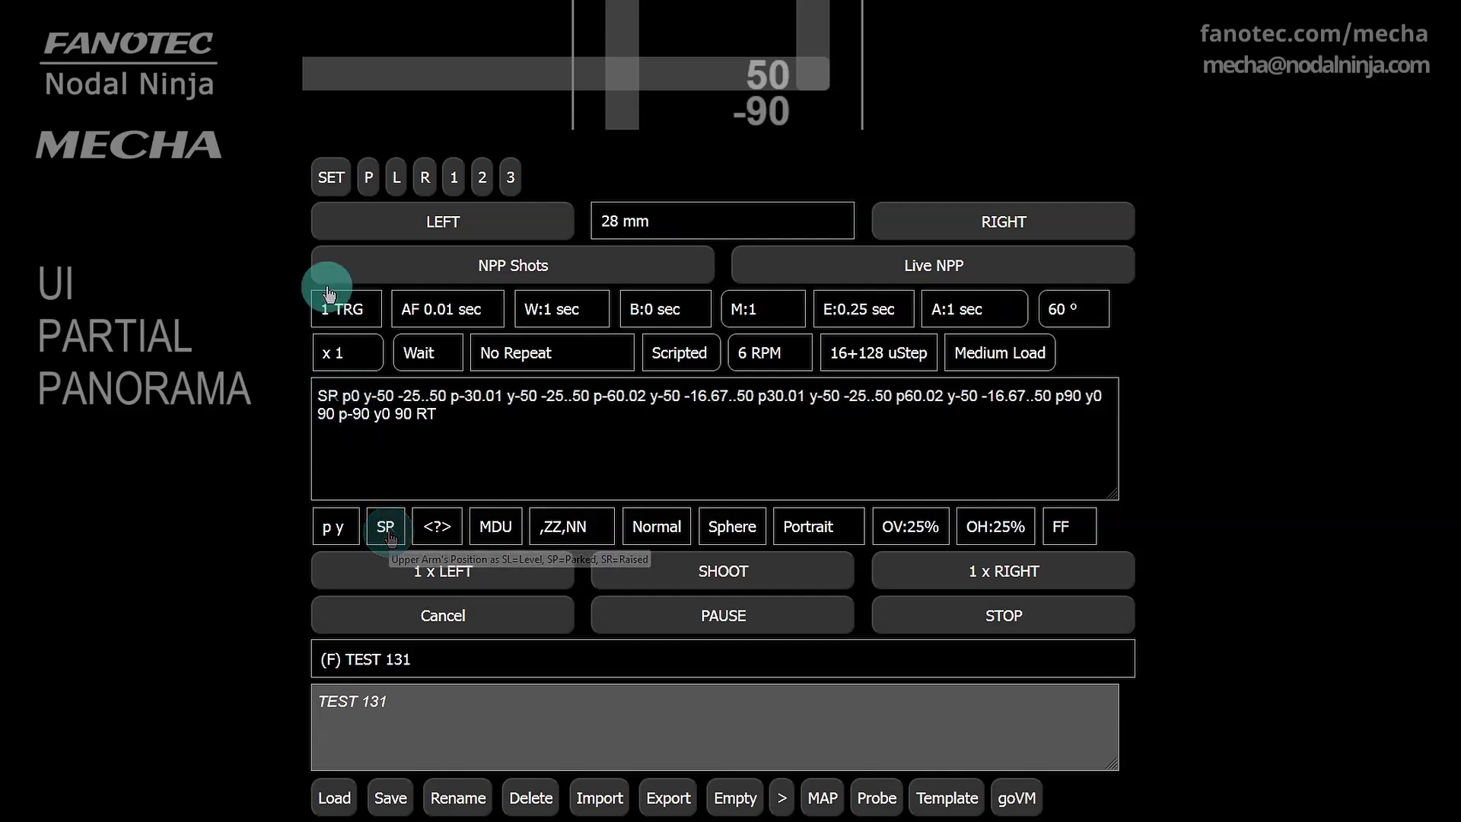
# Step: Toggle the stored arm position buttons between SET and GO, ending in GO mode
pyautogui.click(331, 178)
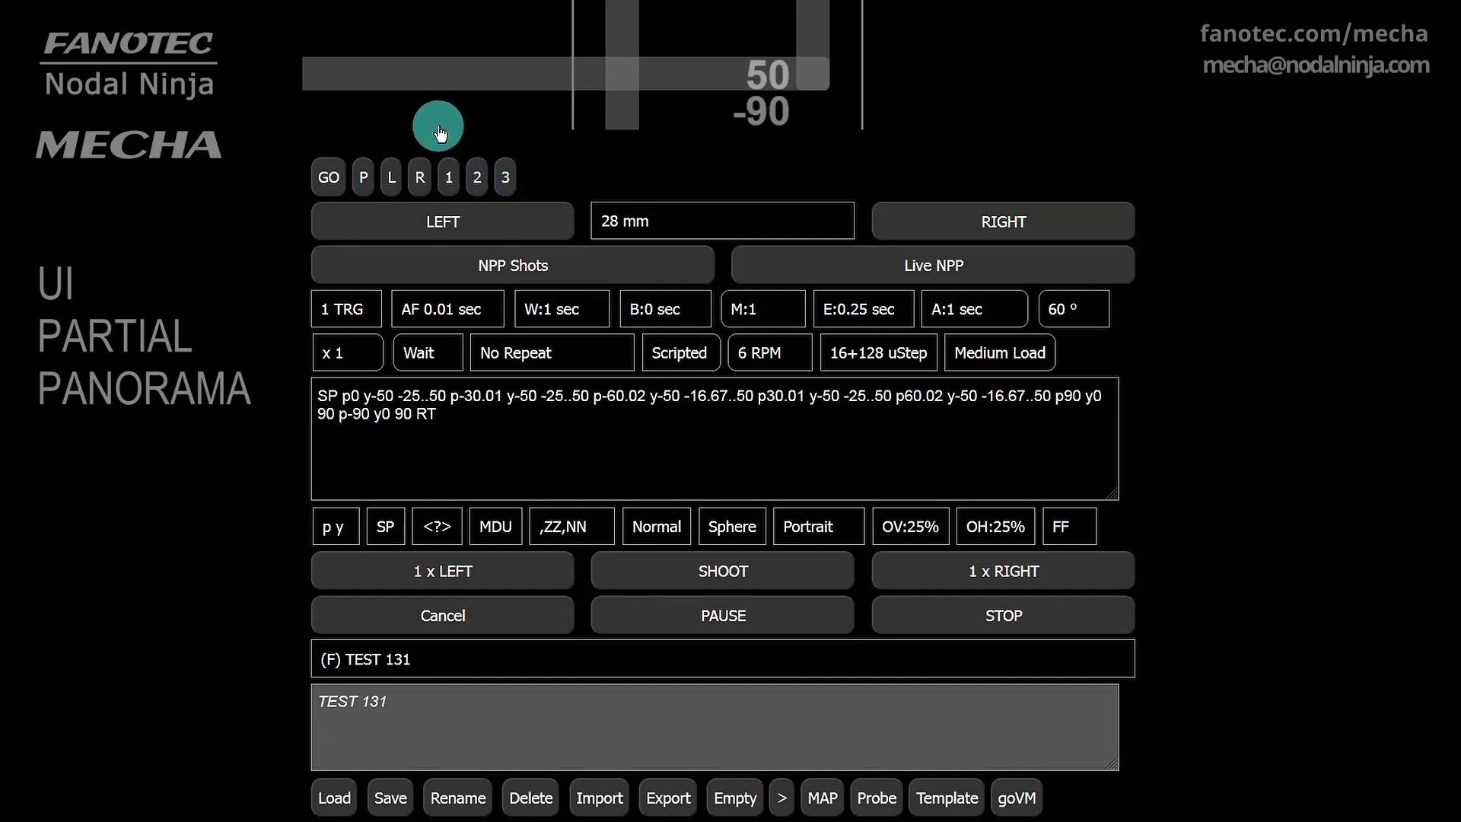
pyautogui.click(324, 177)
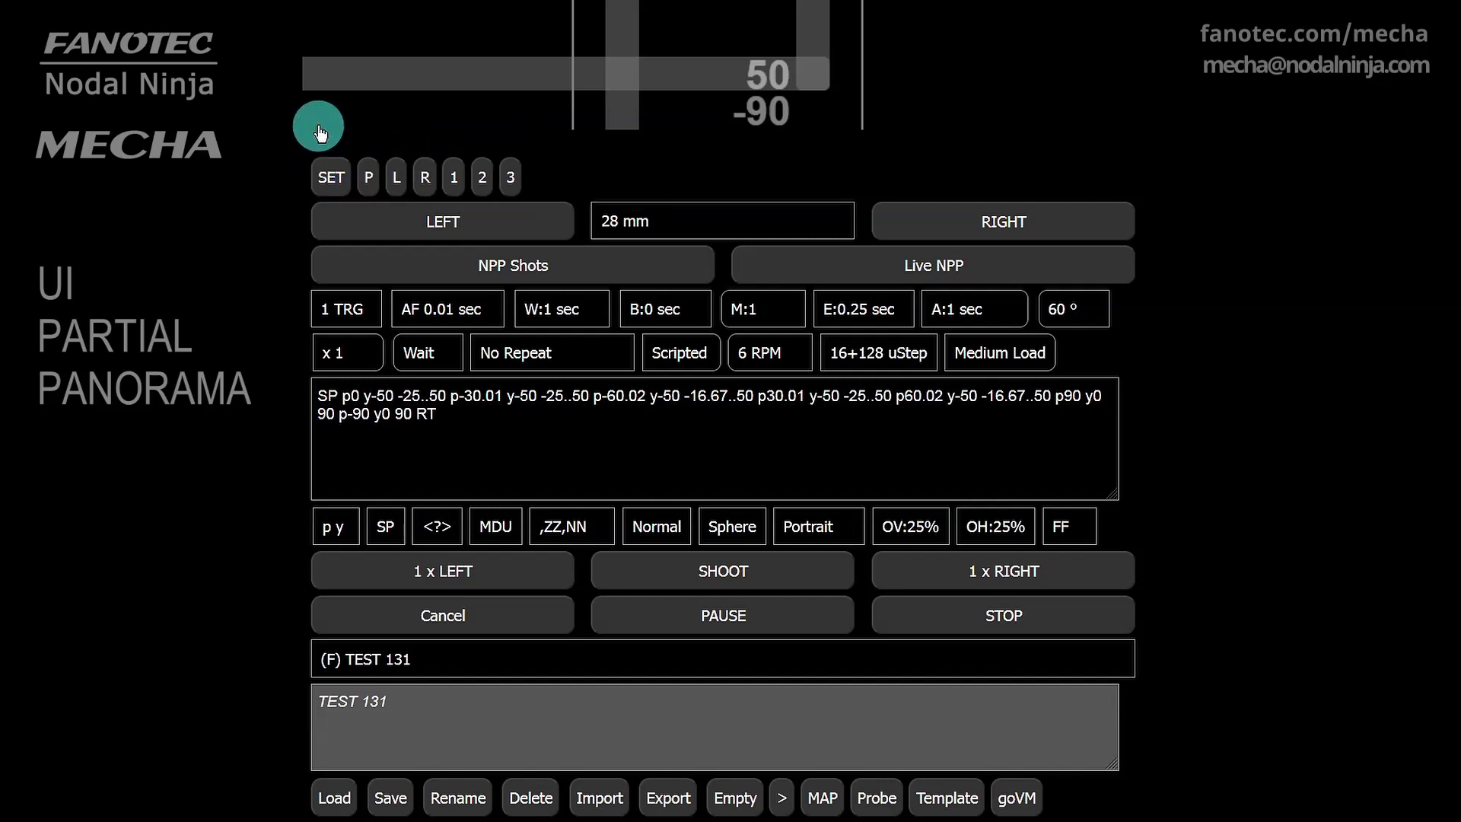
pyautogui.click(326, 178)
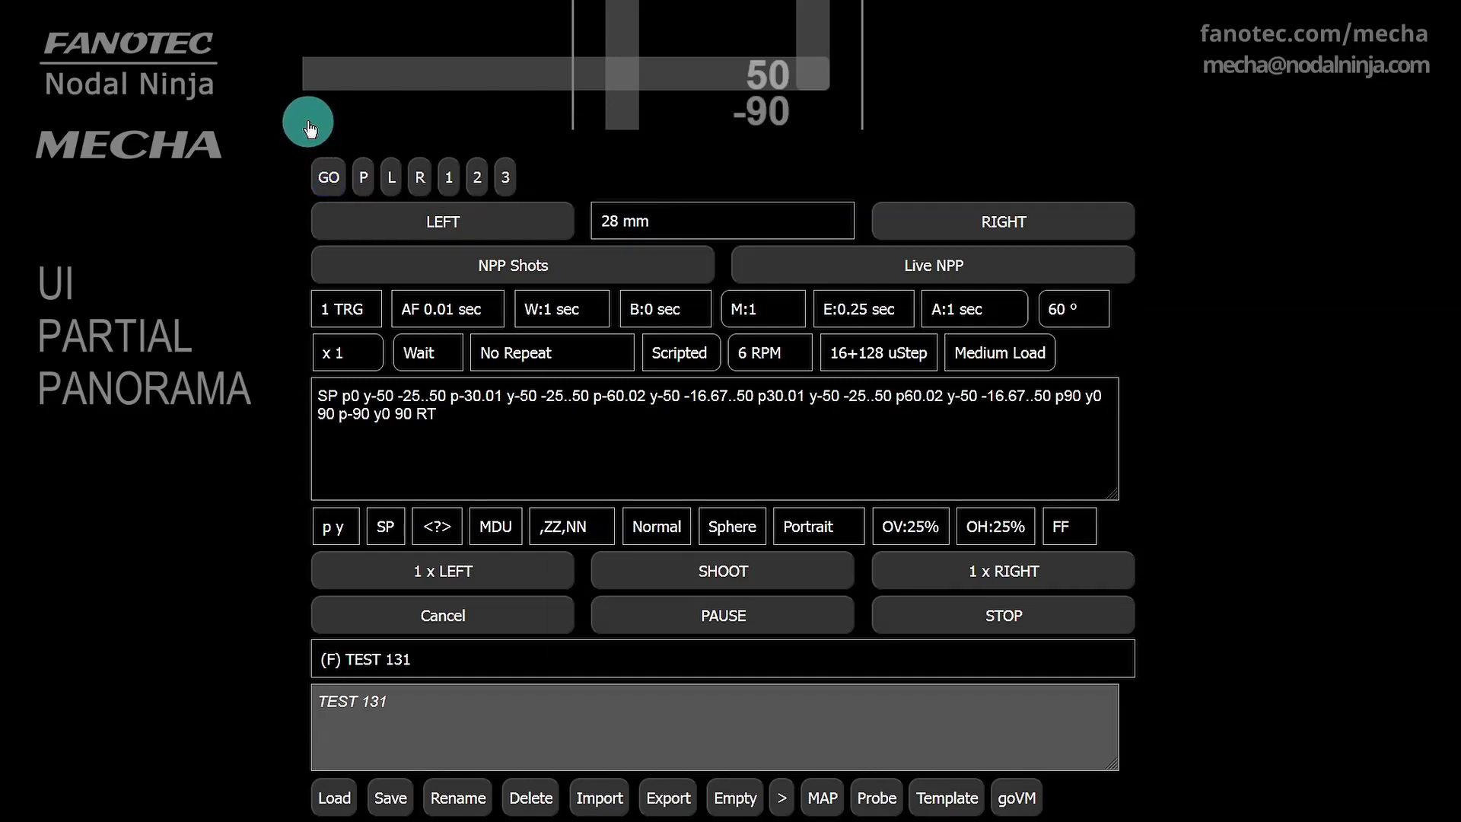
# Step: Set the script's upper arm position to SL and its shooting direction to >, trying the < direction first
pyautogui.click(384, 533)
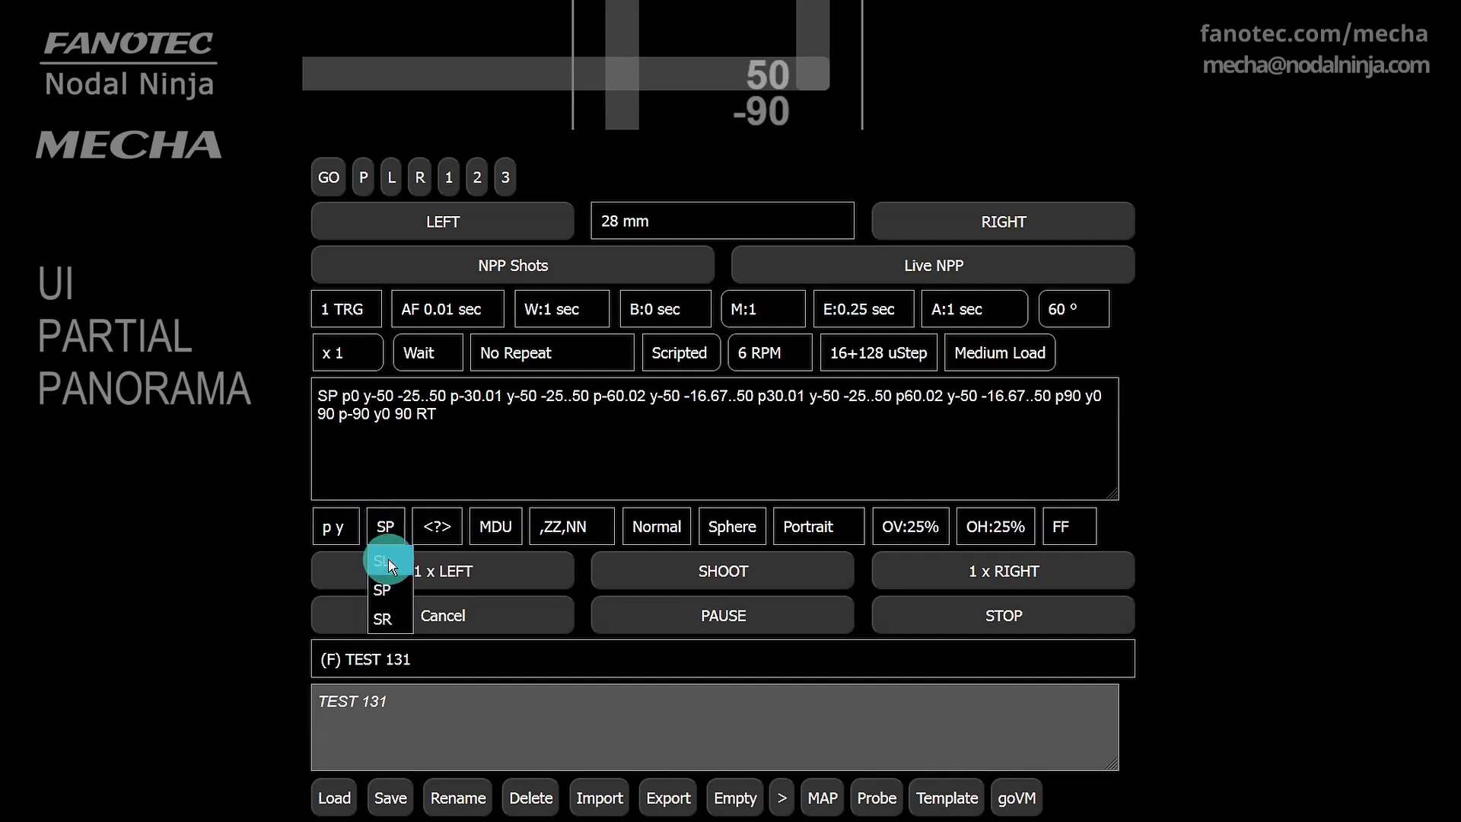
pyautogui.click(383, 562)
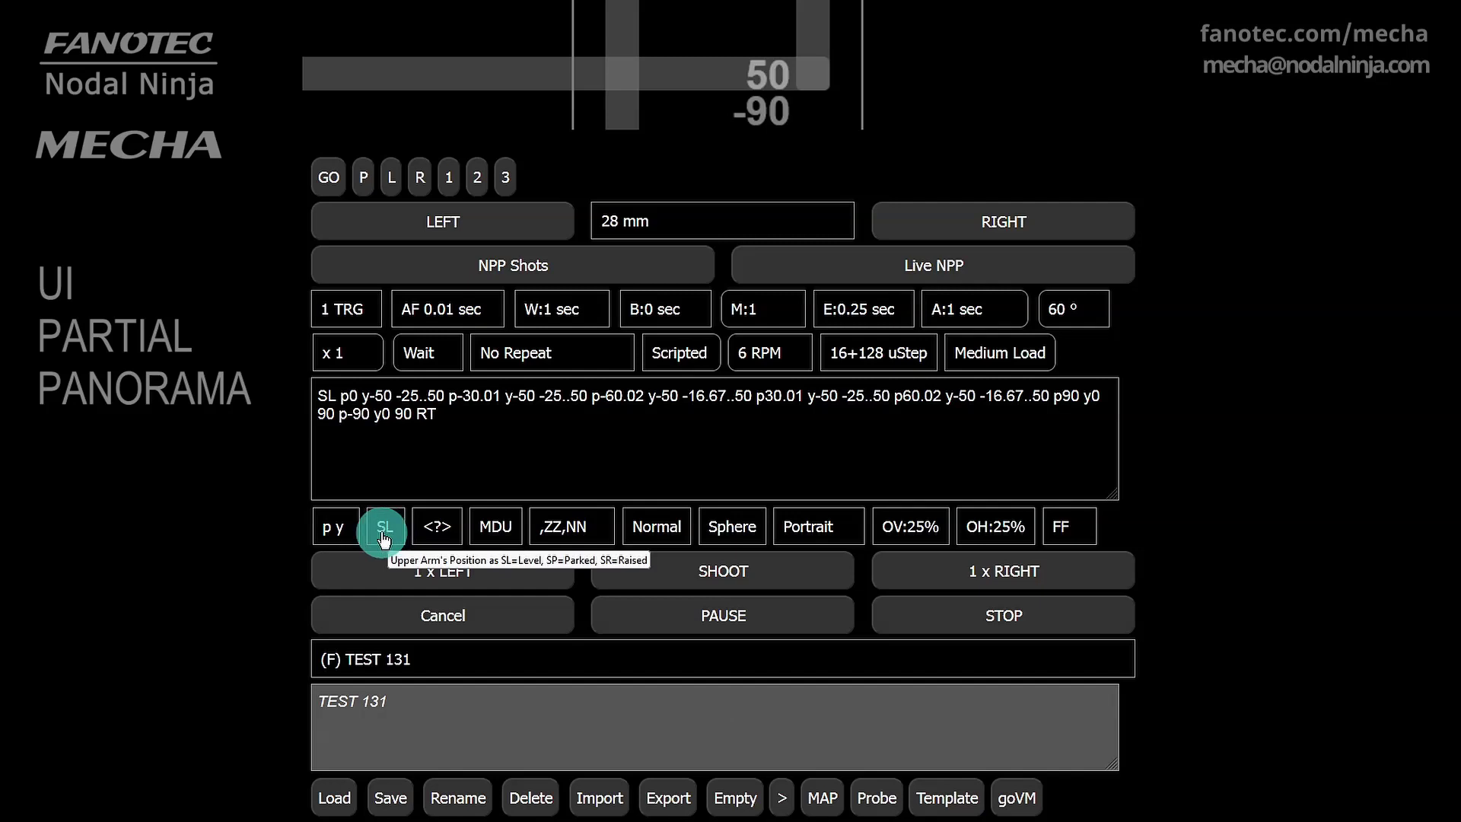
pyautogui.click(440, 526)
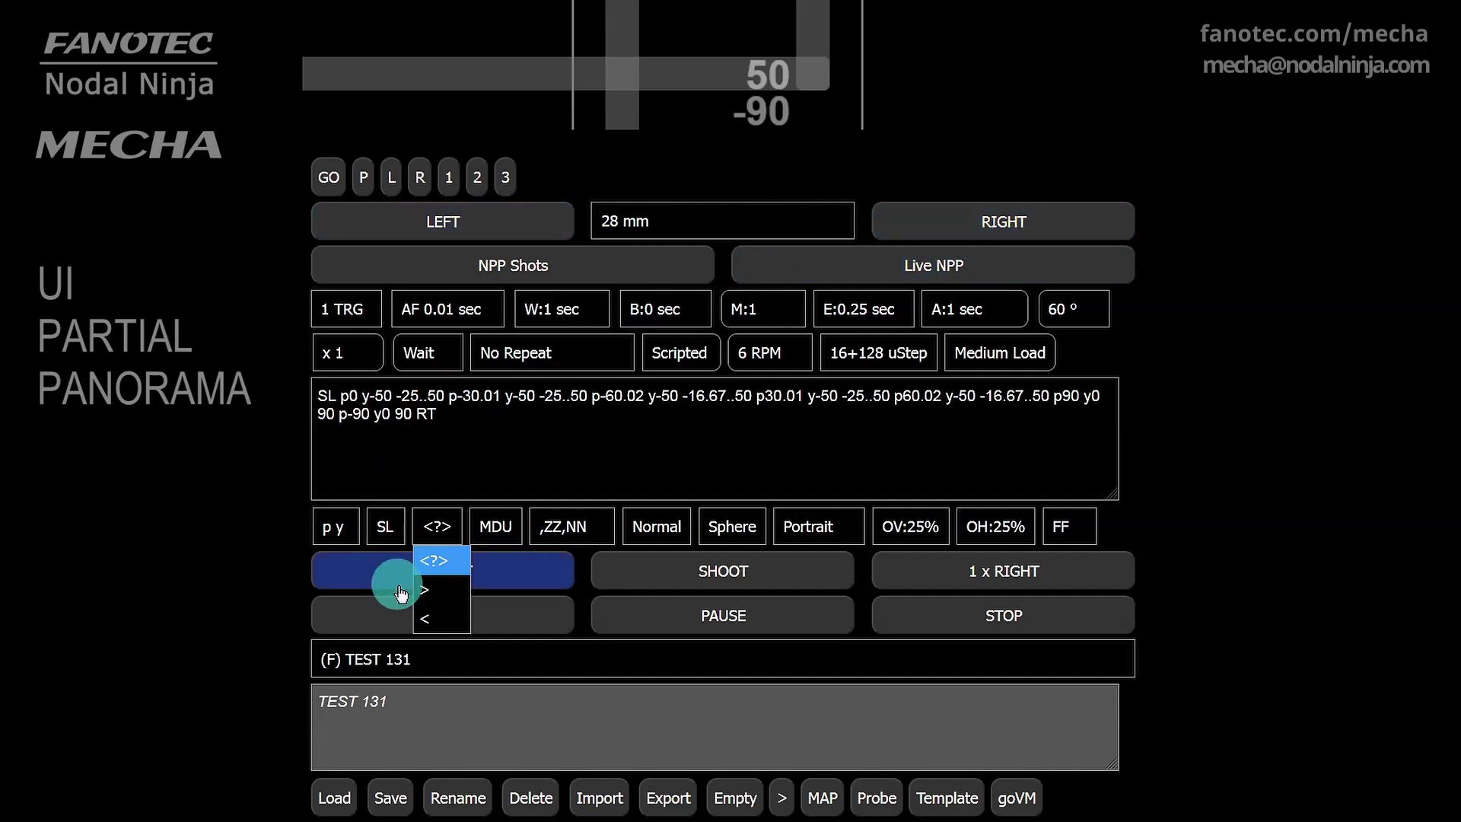
pyautogui.click(427, 622)
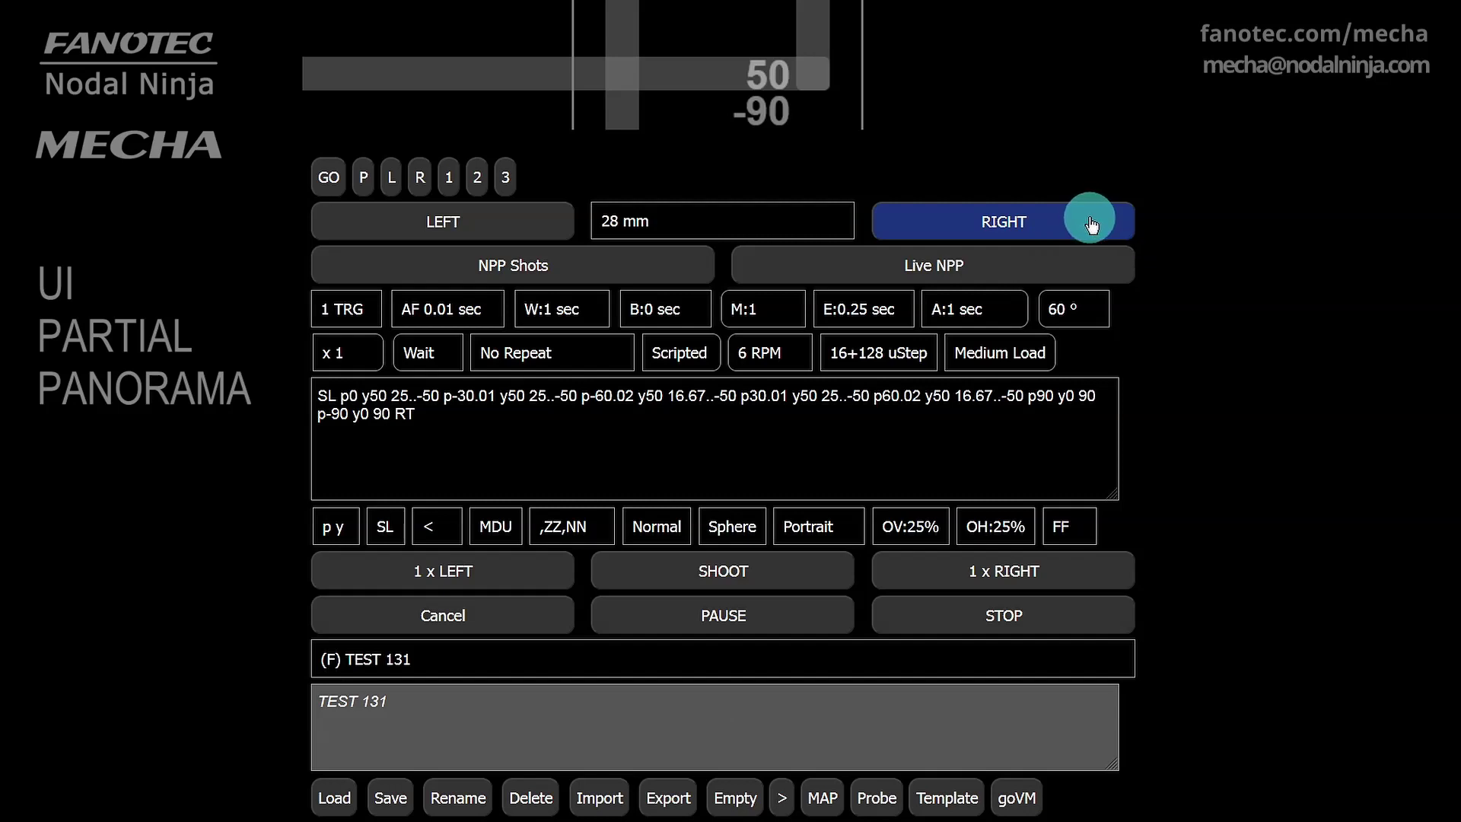
pyautogui.click(443, 532)
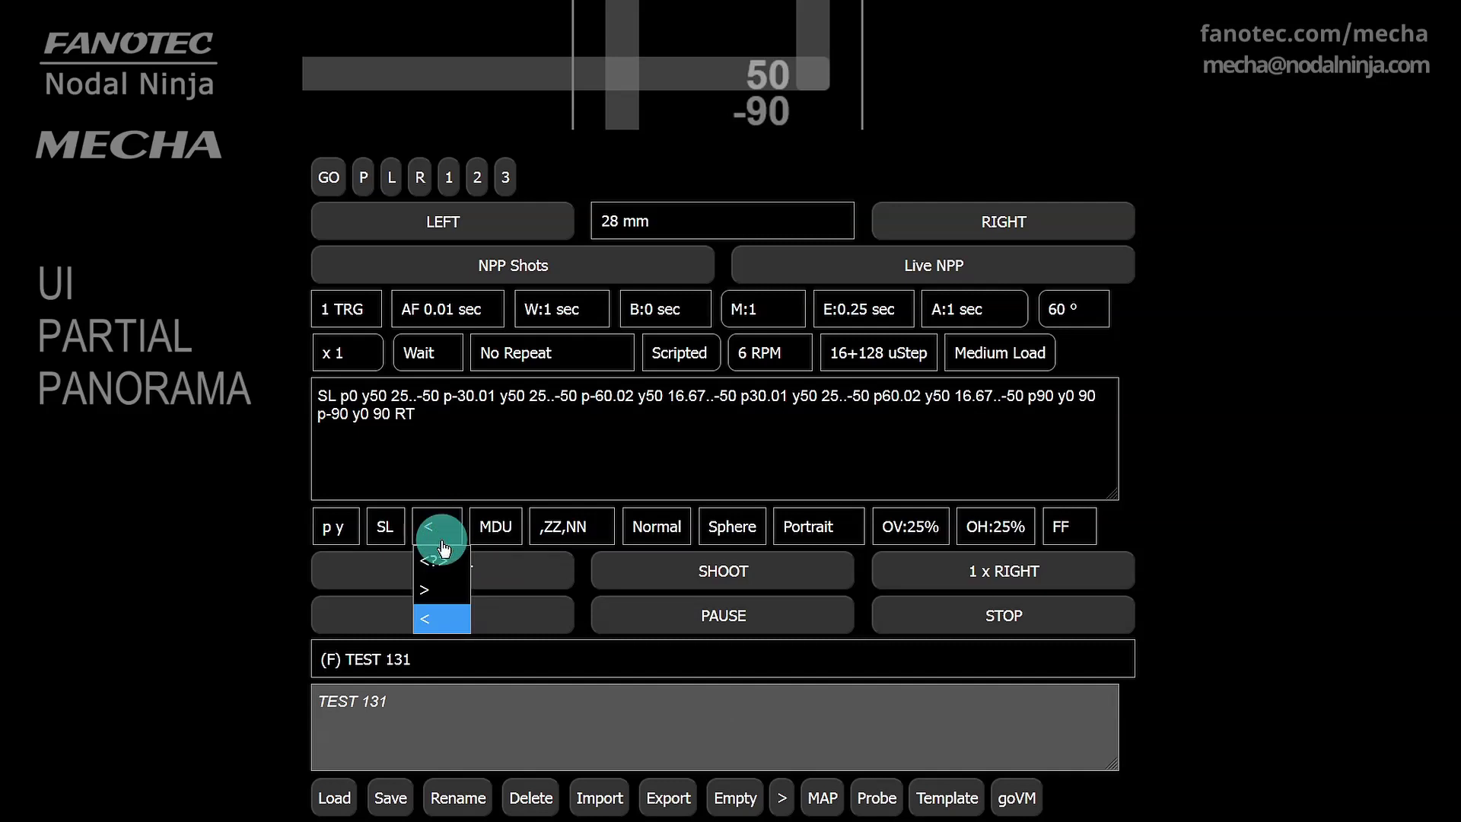
pyautogui.click(432, 586)
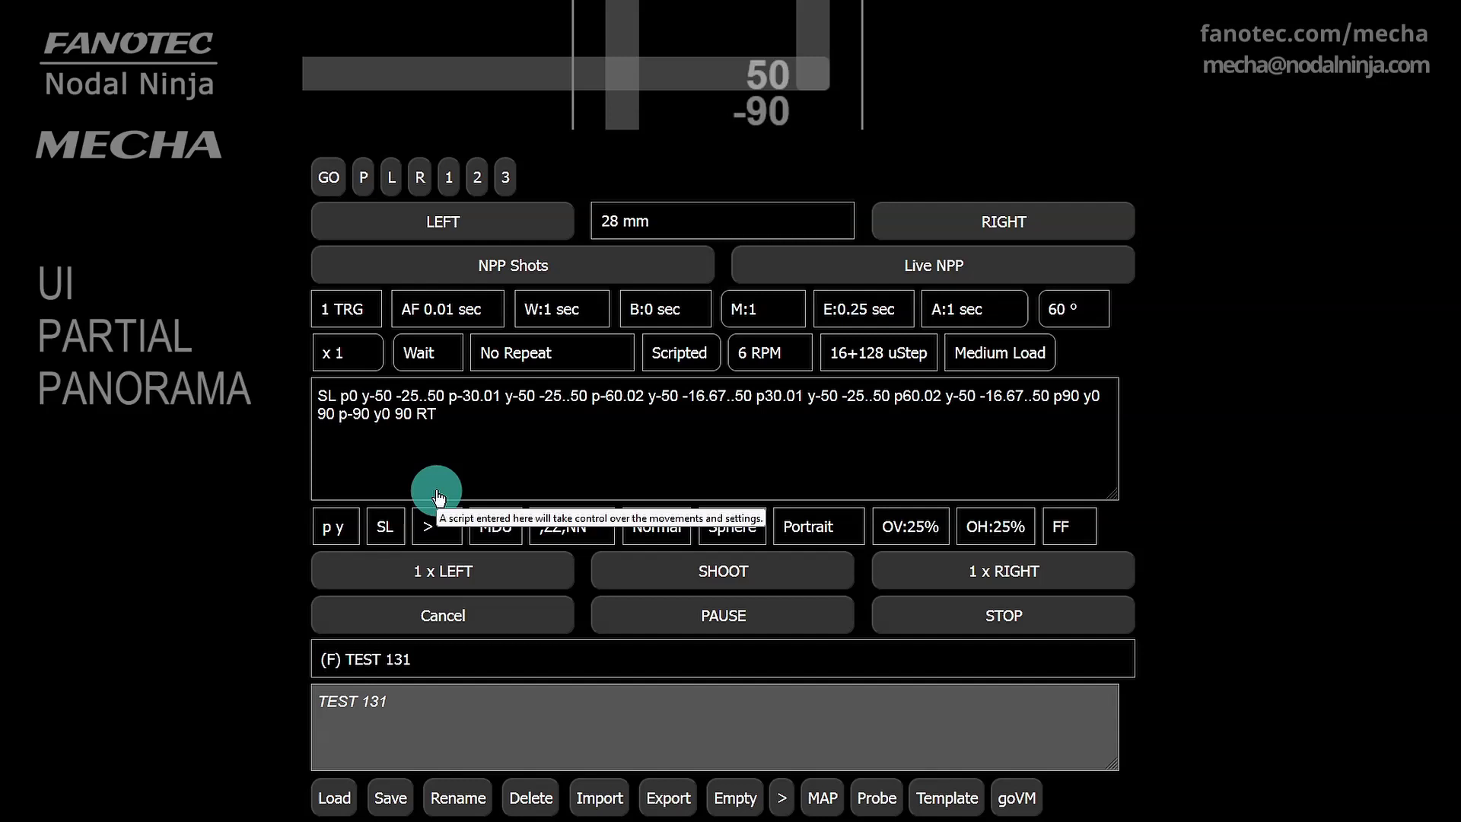
pyautogui.click(435, 524)
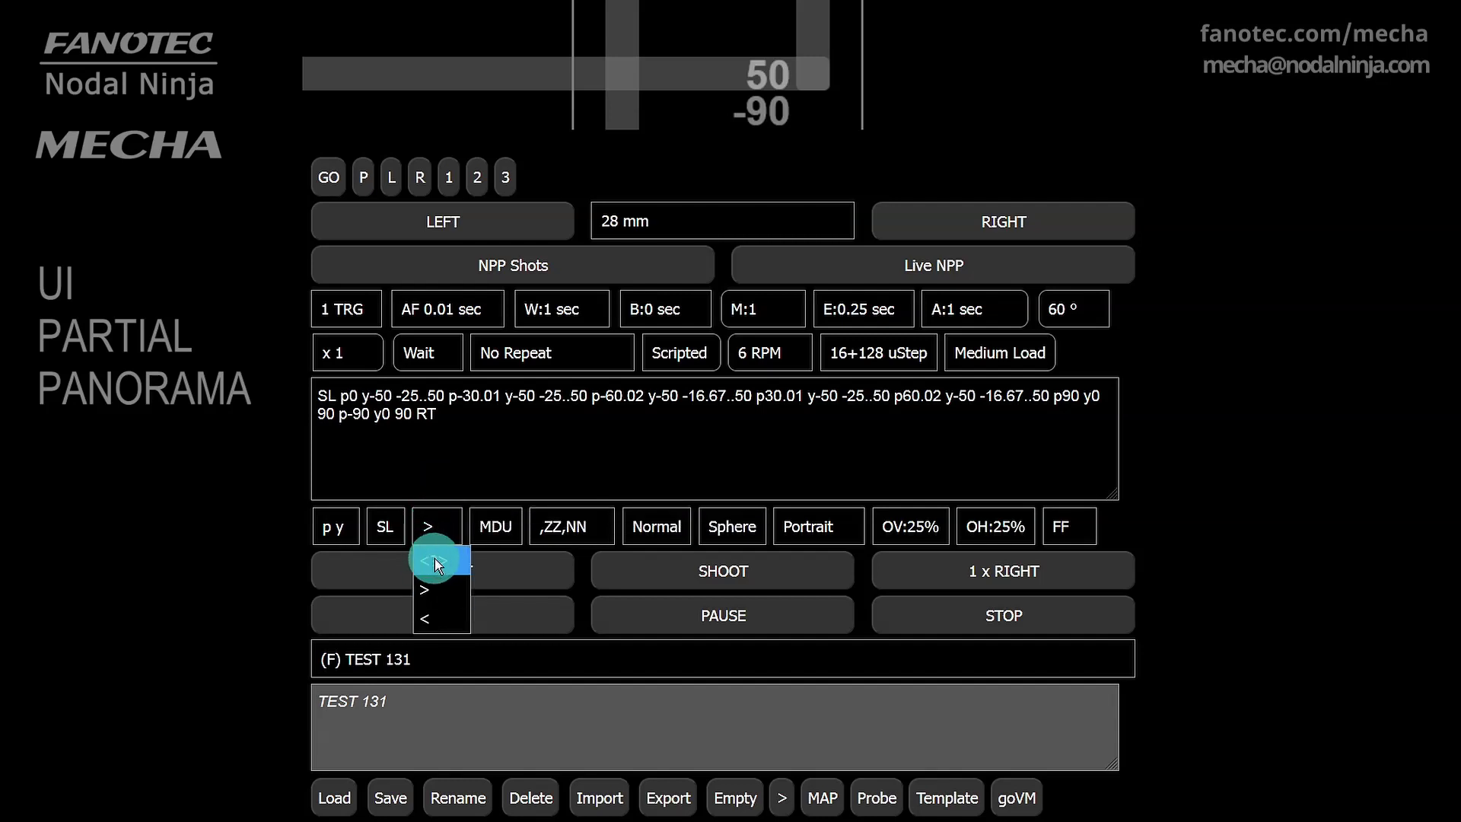
pyautogui.click(436, 490)
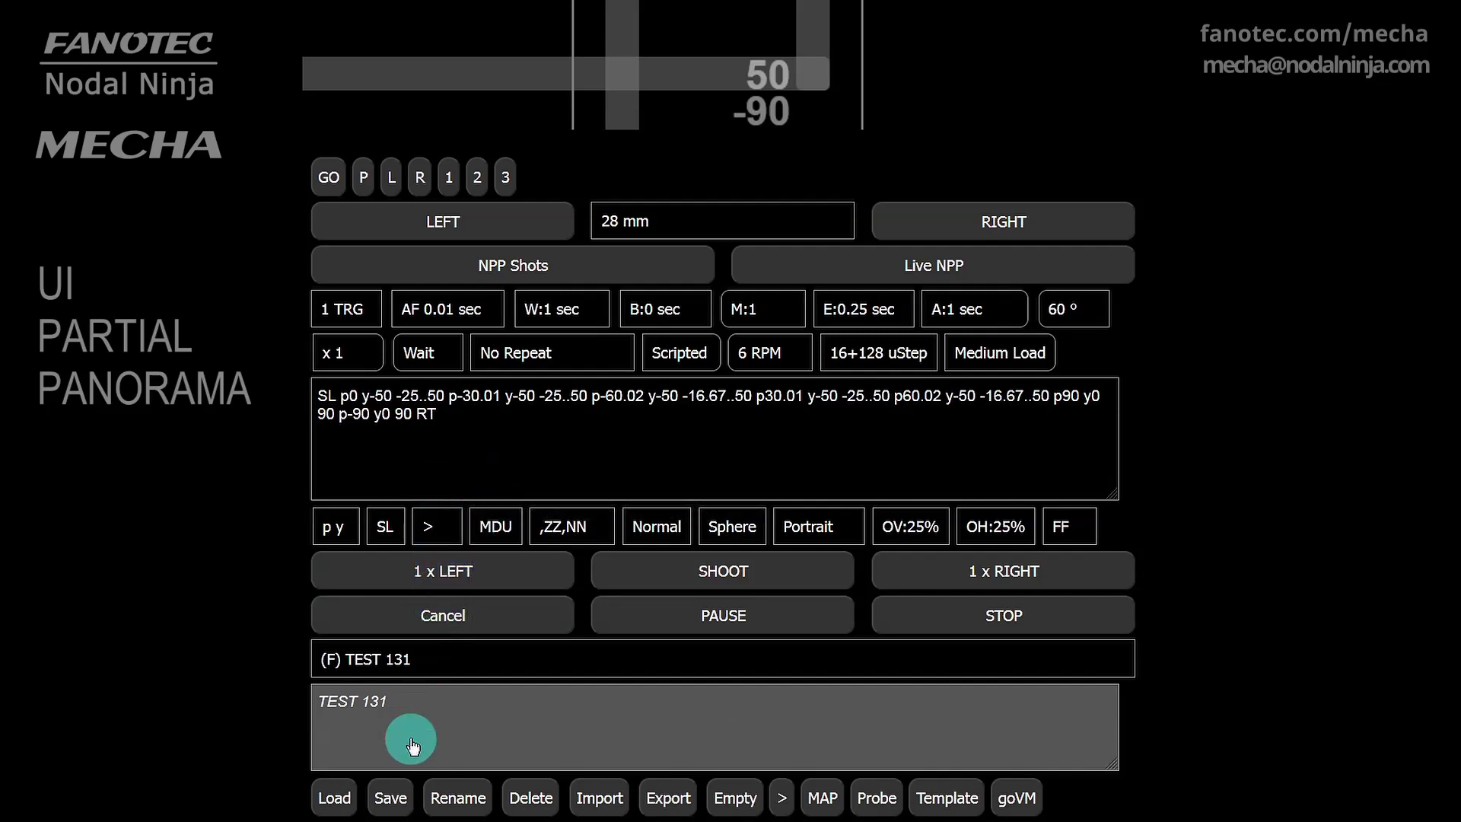
# Step: Save the current setup as a preset named 022 partial-panorama-28mm
pyautogui.click(392, 799)
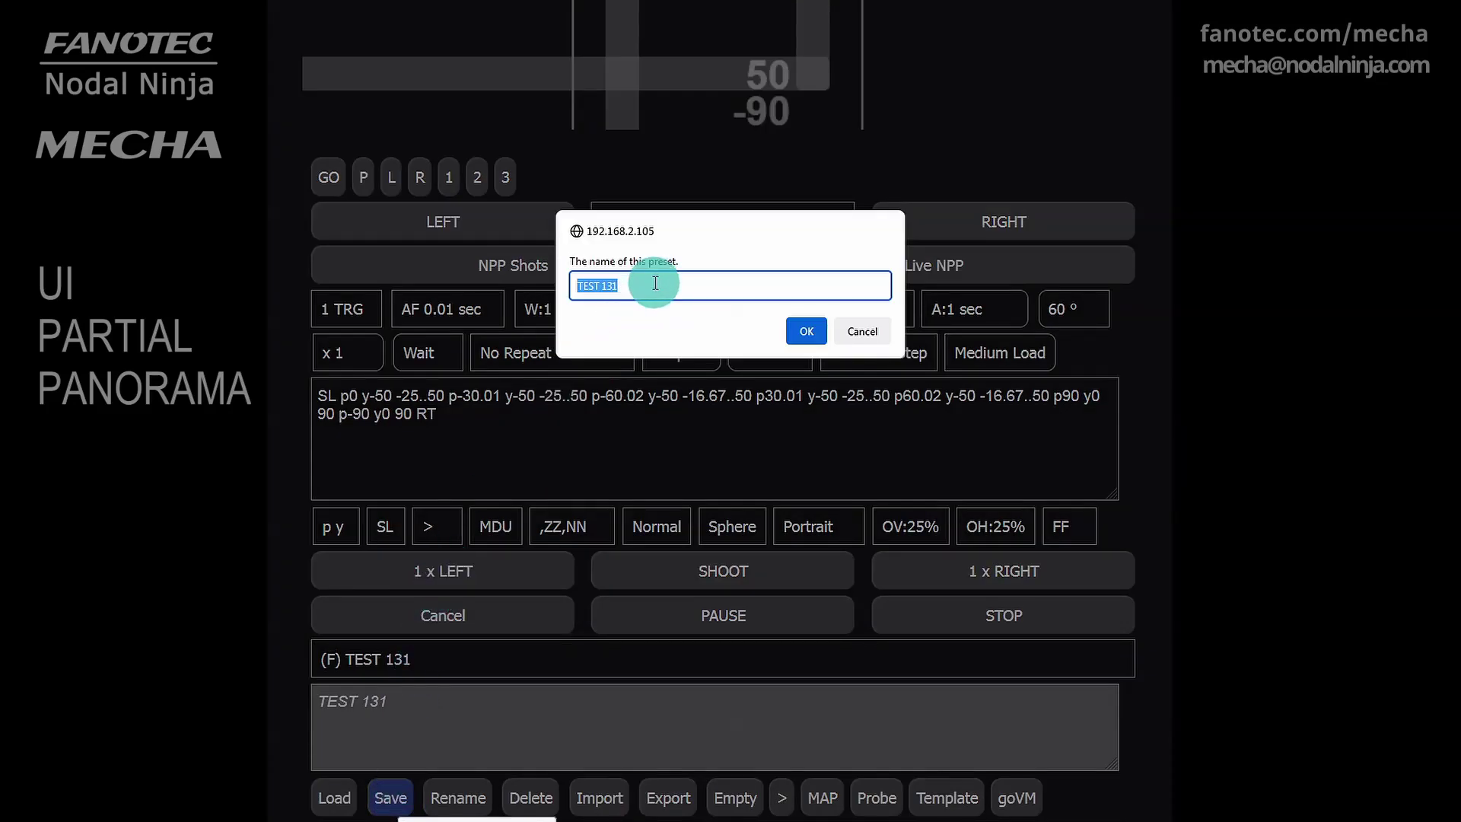
pyautogui.write('0')
pyautogui.write('-panorama 28mm')
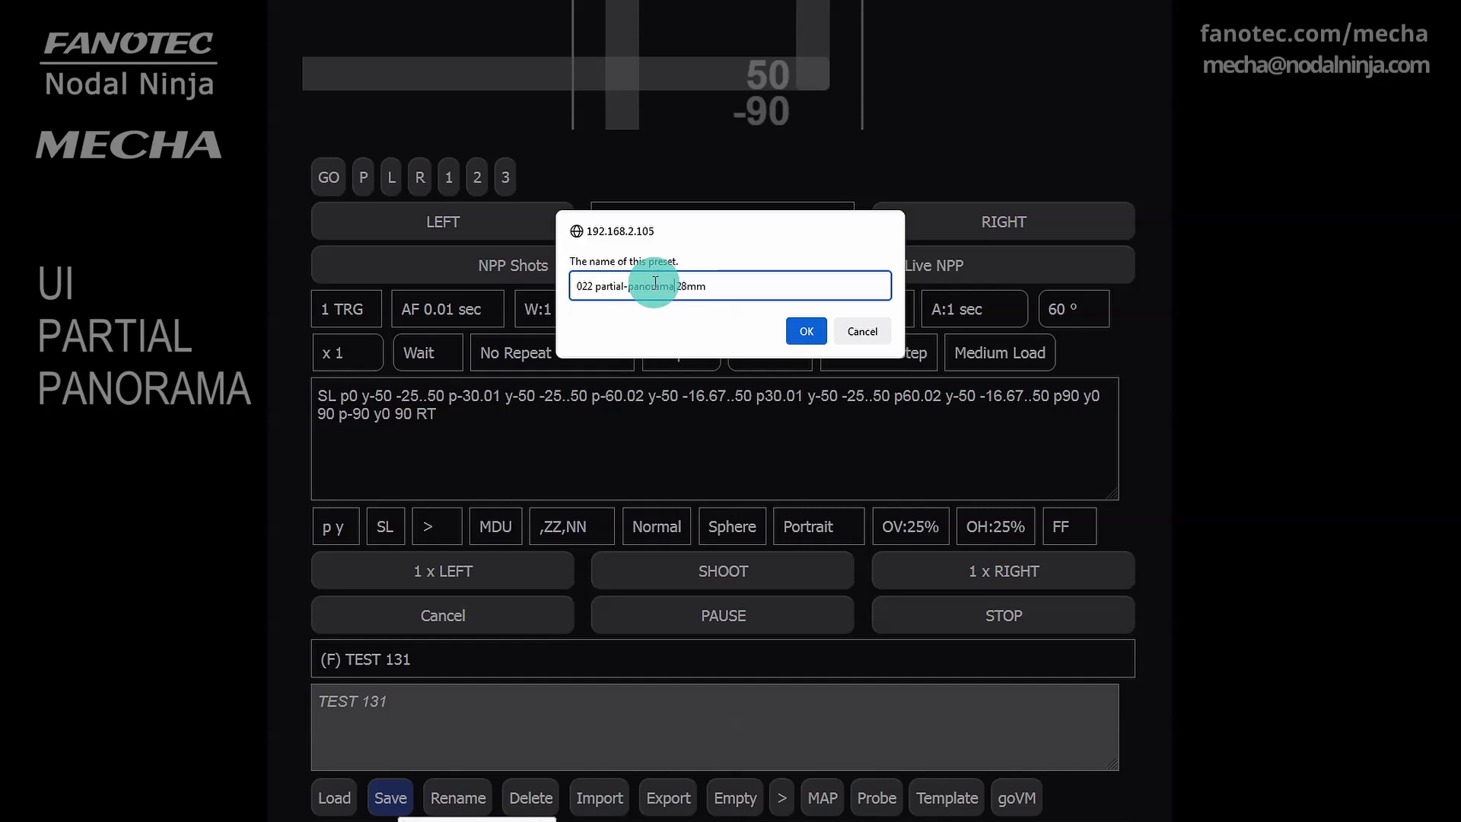
pyautogui.write('-')
pyautogui.click(808, 335)
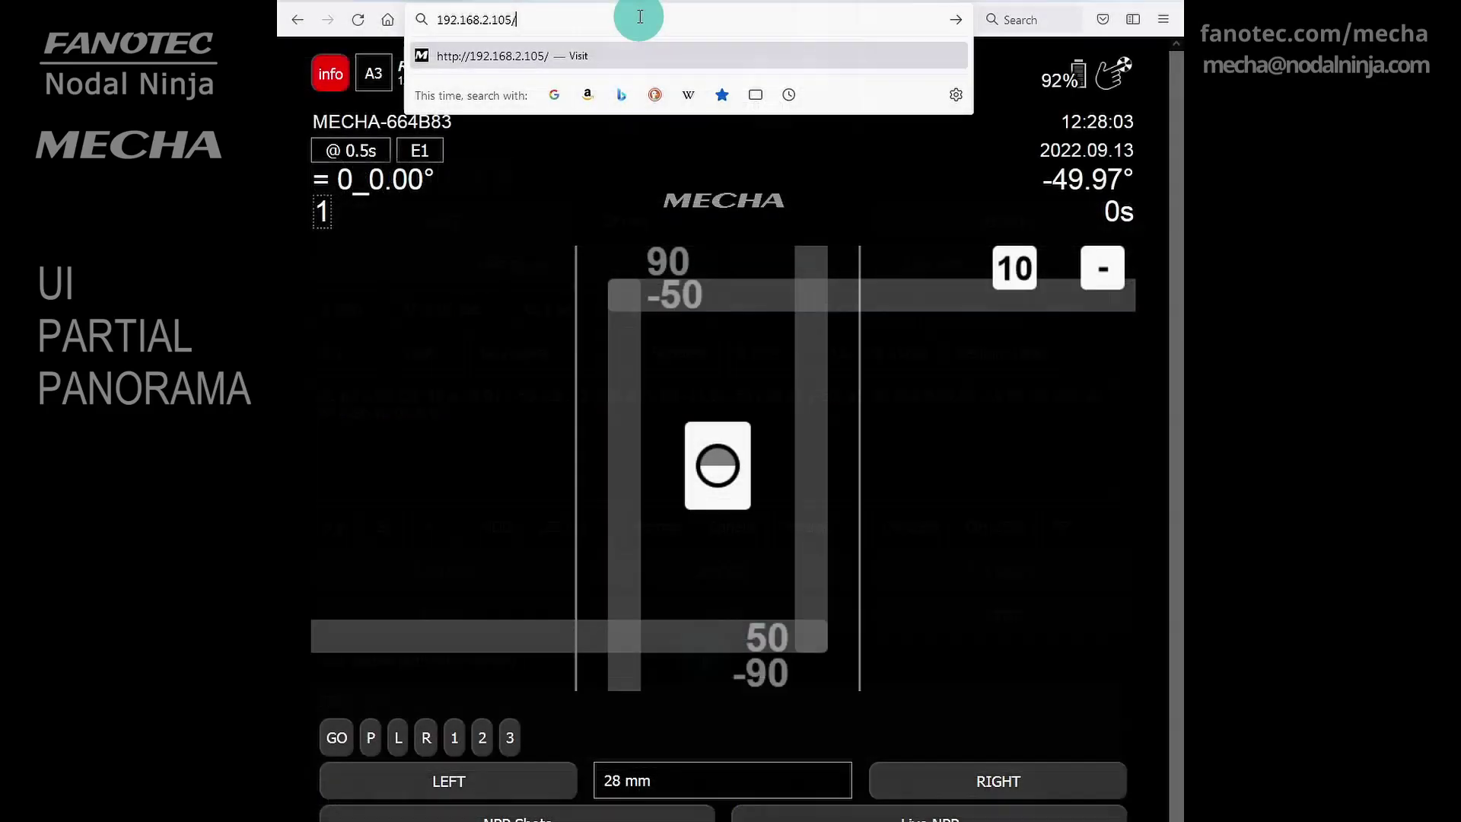
# Step: Open the virtual controller page 192.168.2.105/c2 and browse its P menu to preset slot 022
pyautogui.write('c2')
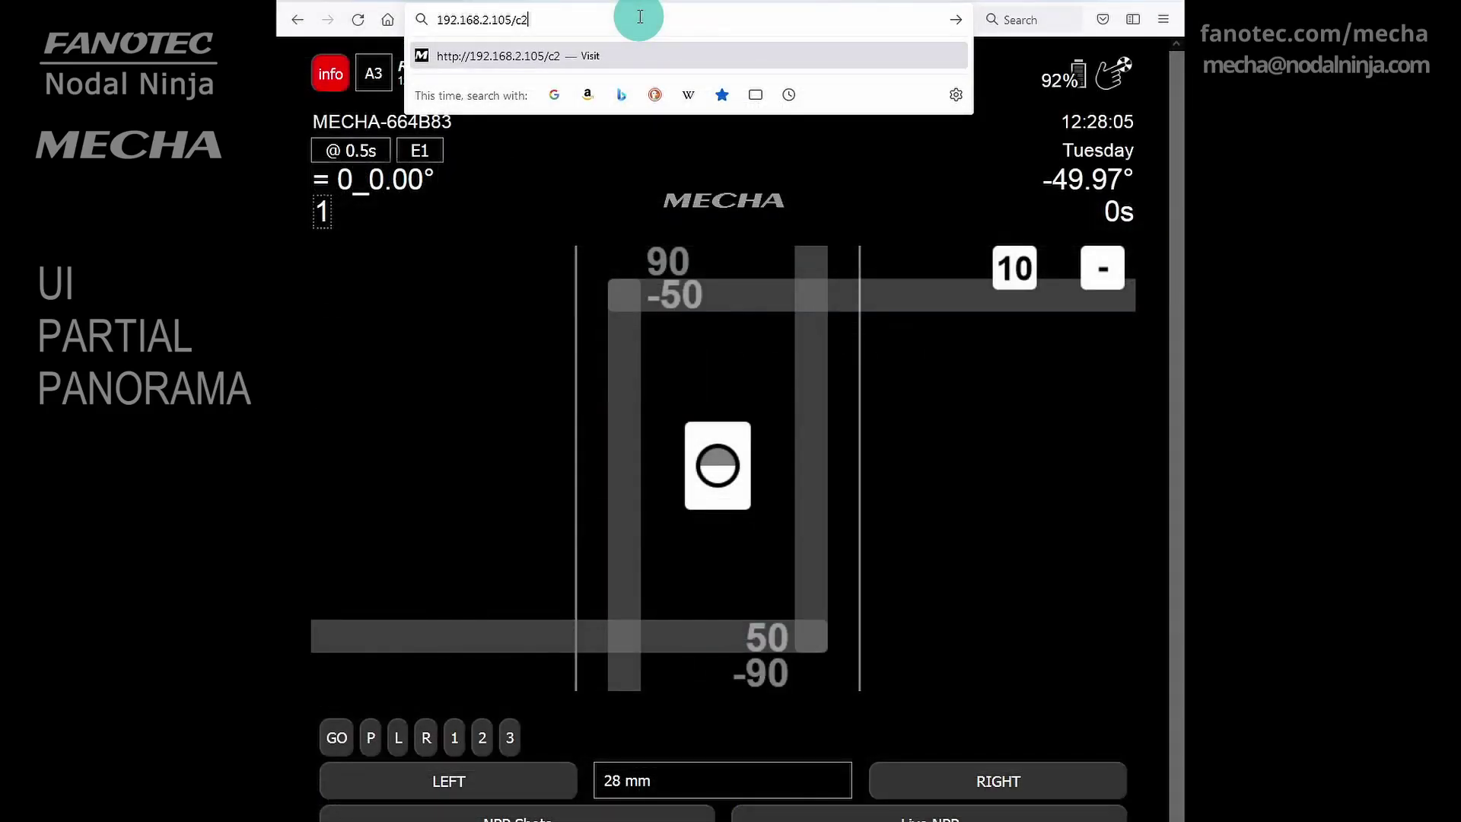
pyautogui.press('Return')
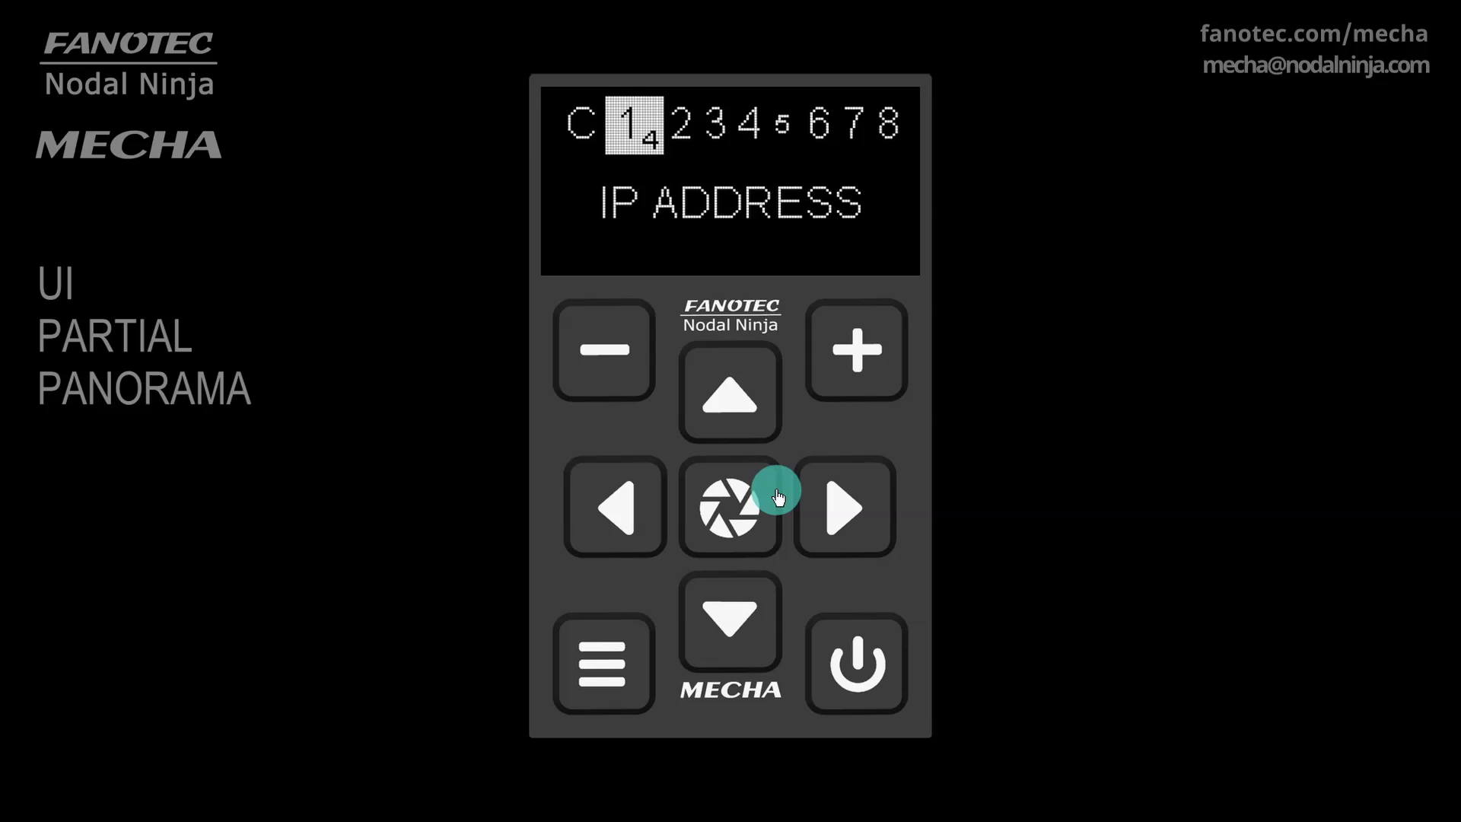
pyautogui.click(596, 667)
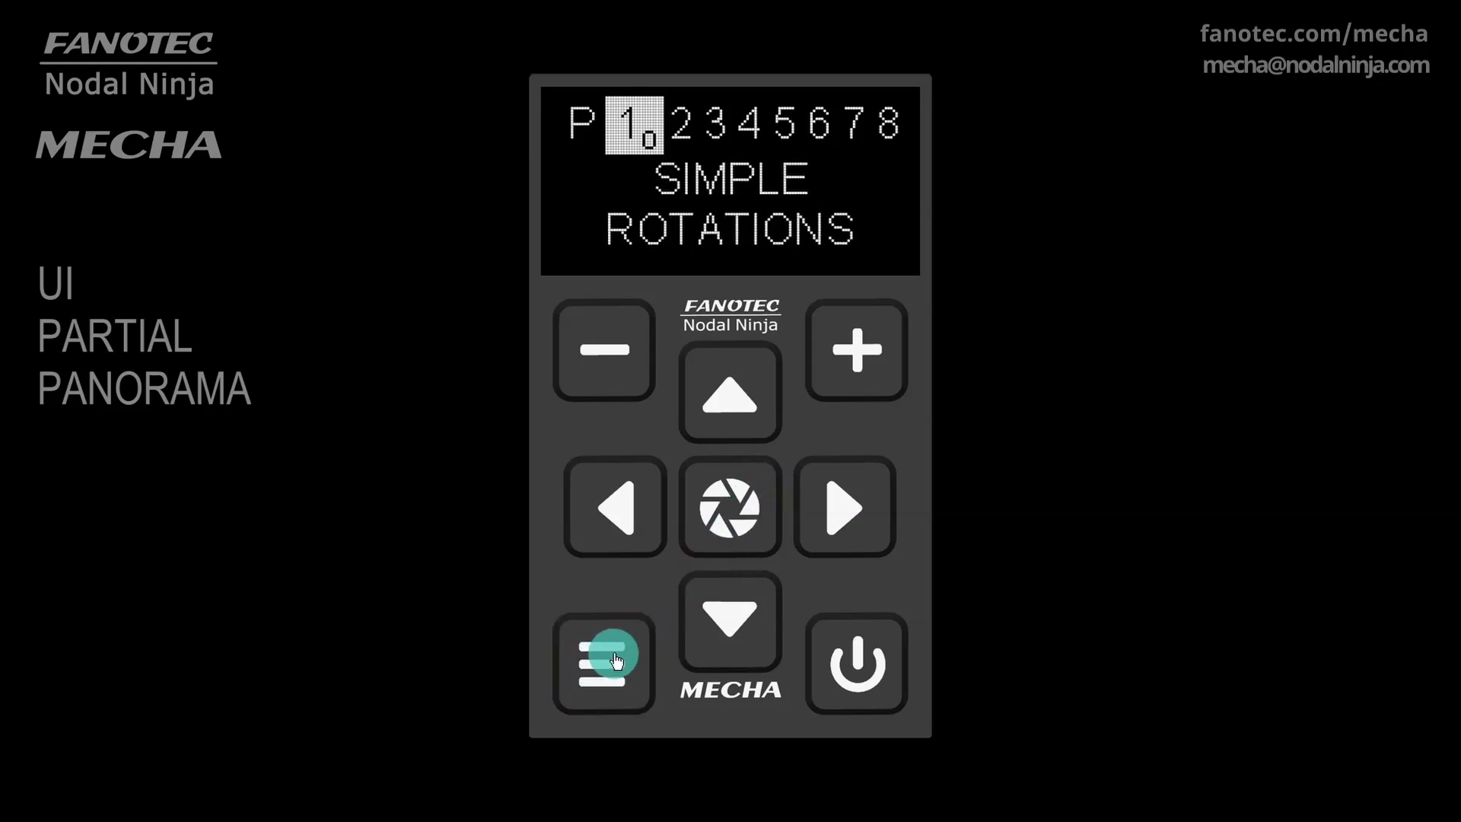
pyautogui.click(733, 627)
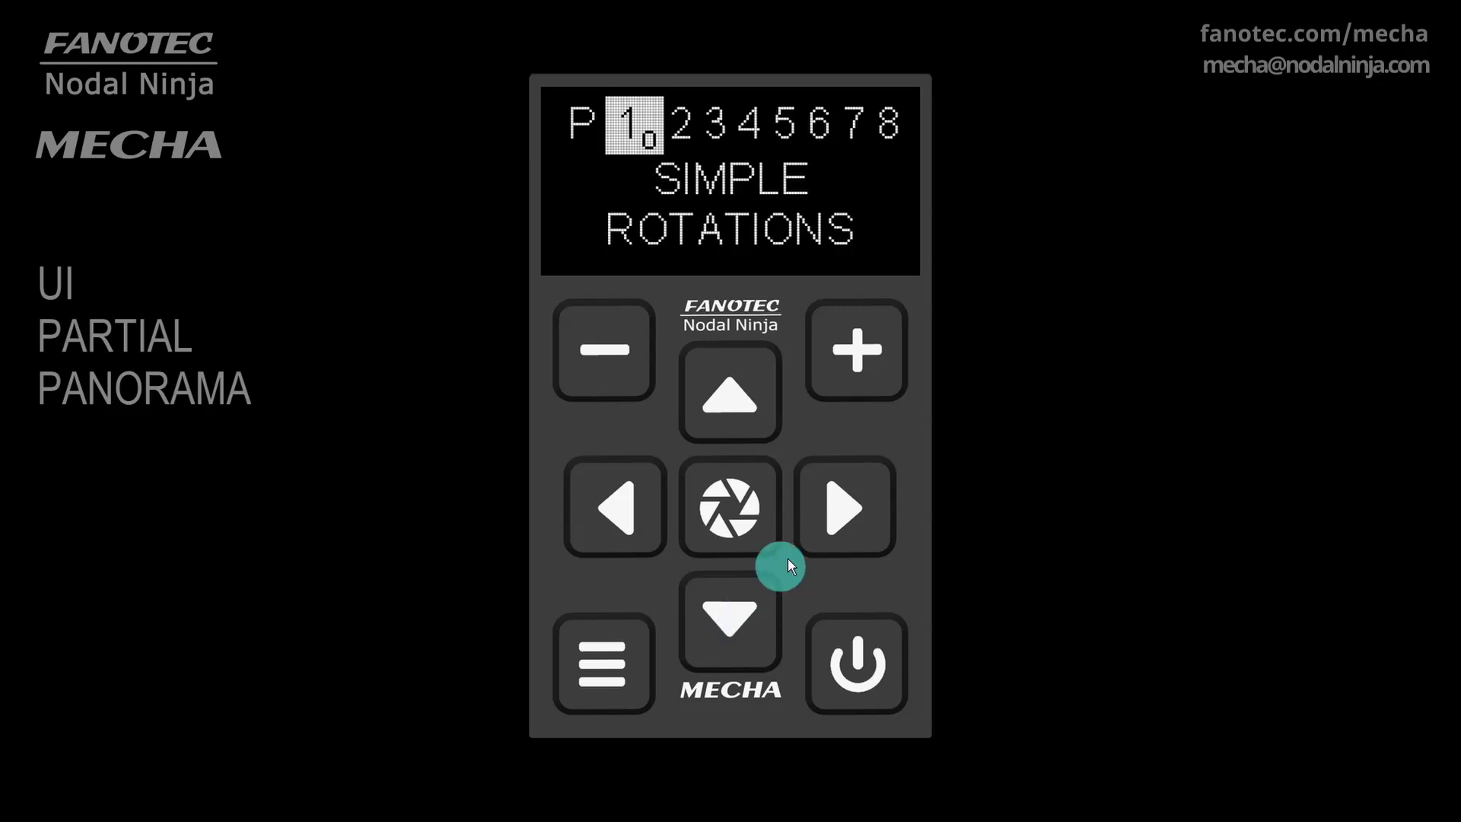
pyautogui.click(843, 506)
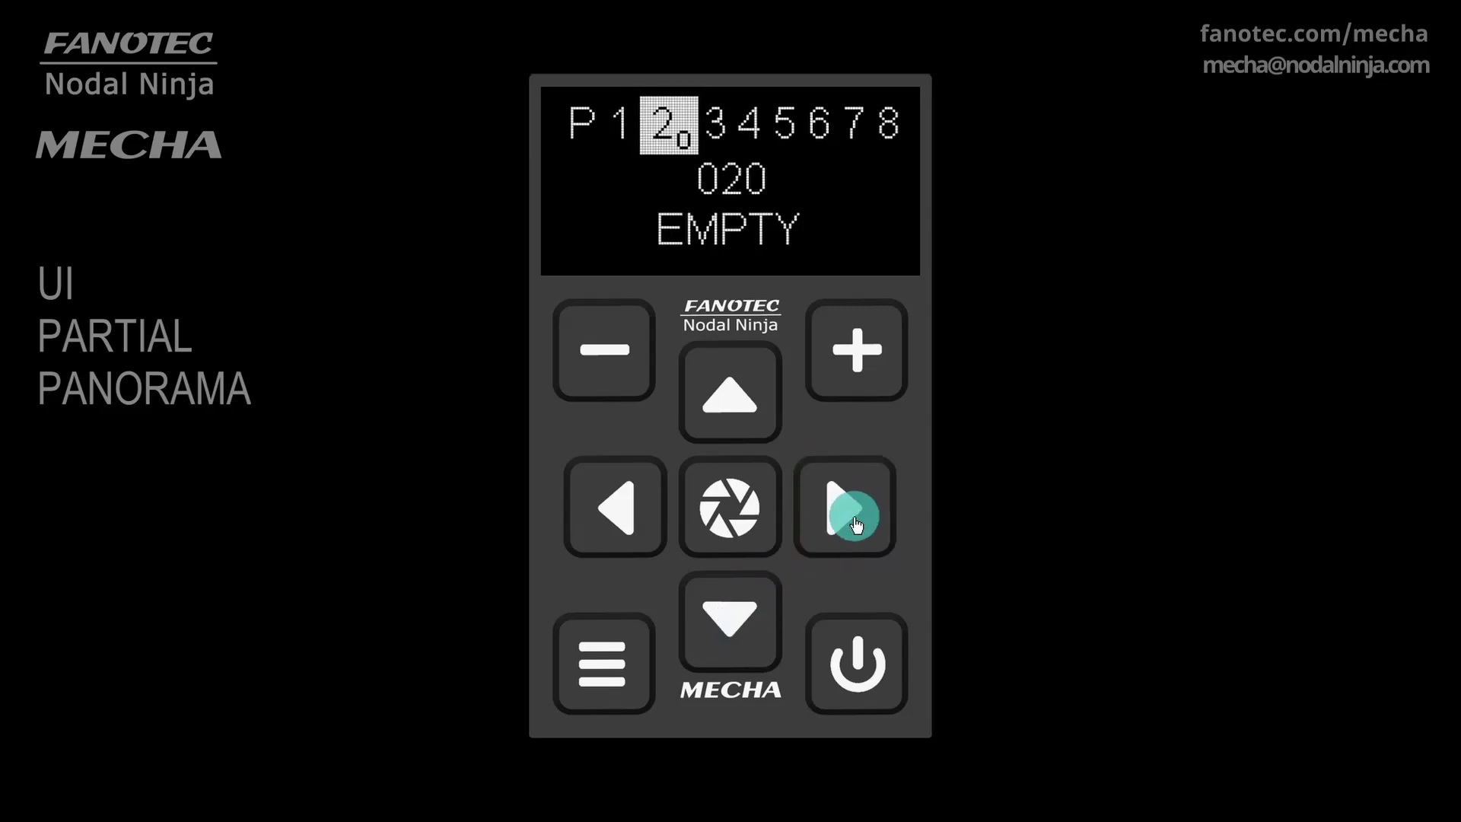
pyautogui.click(734, 628)
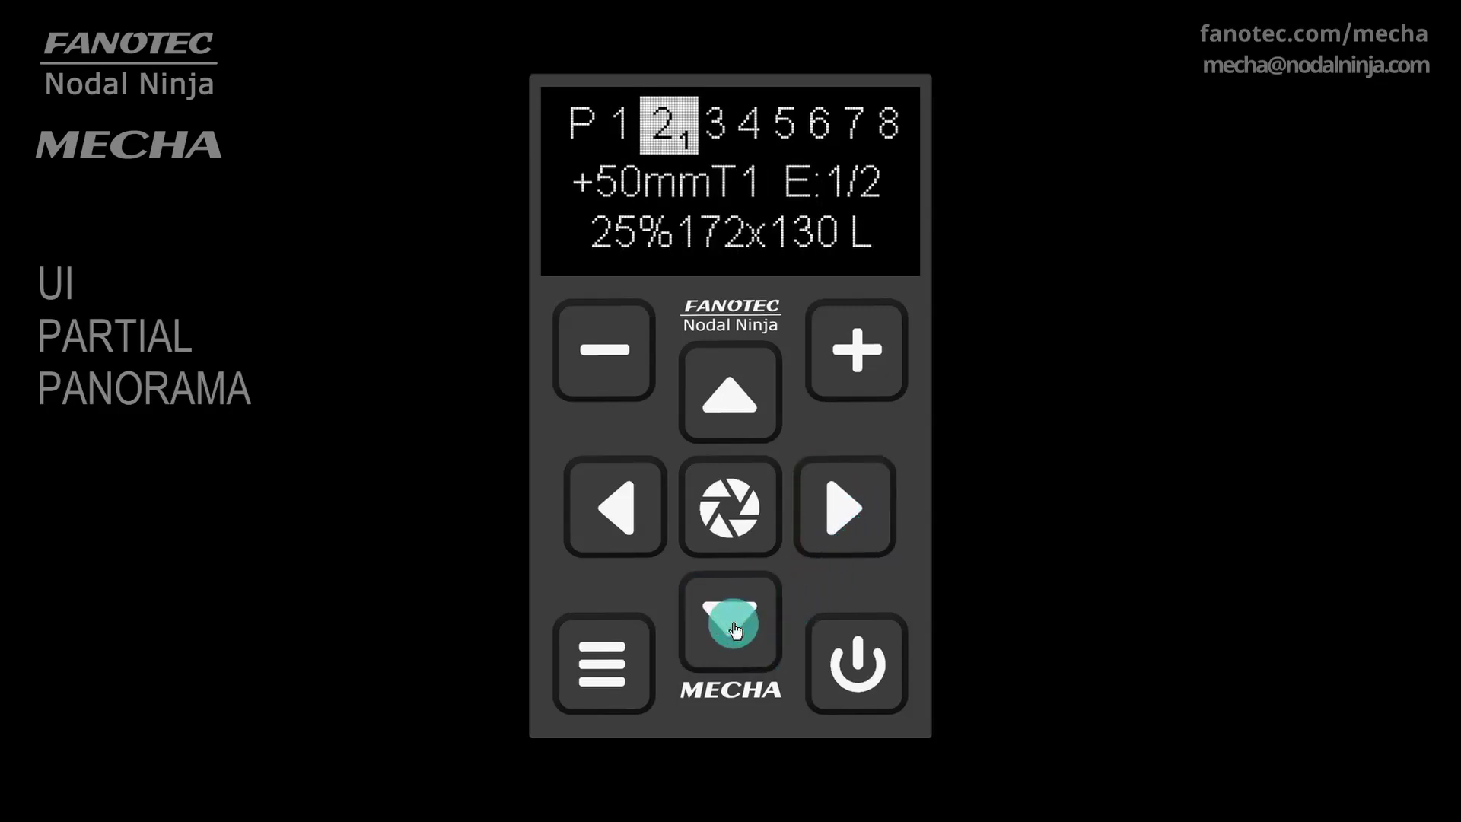
pyautogui.click(733, 628)
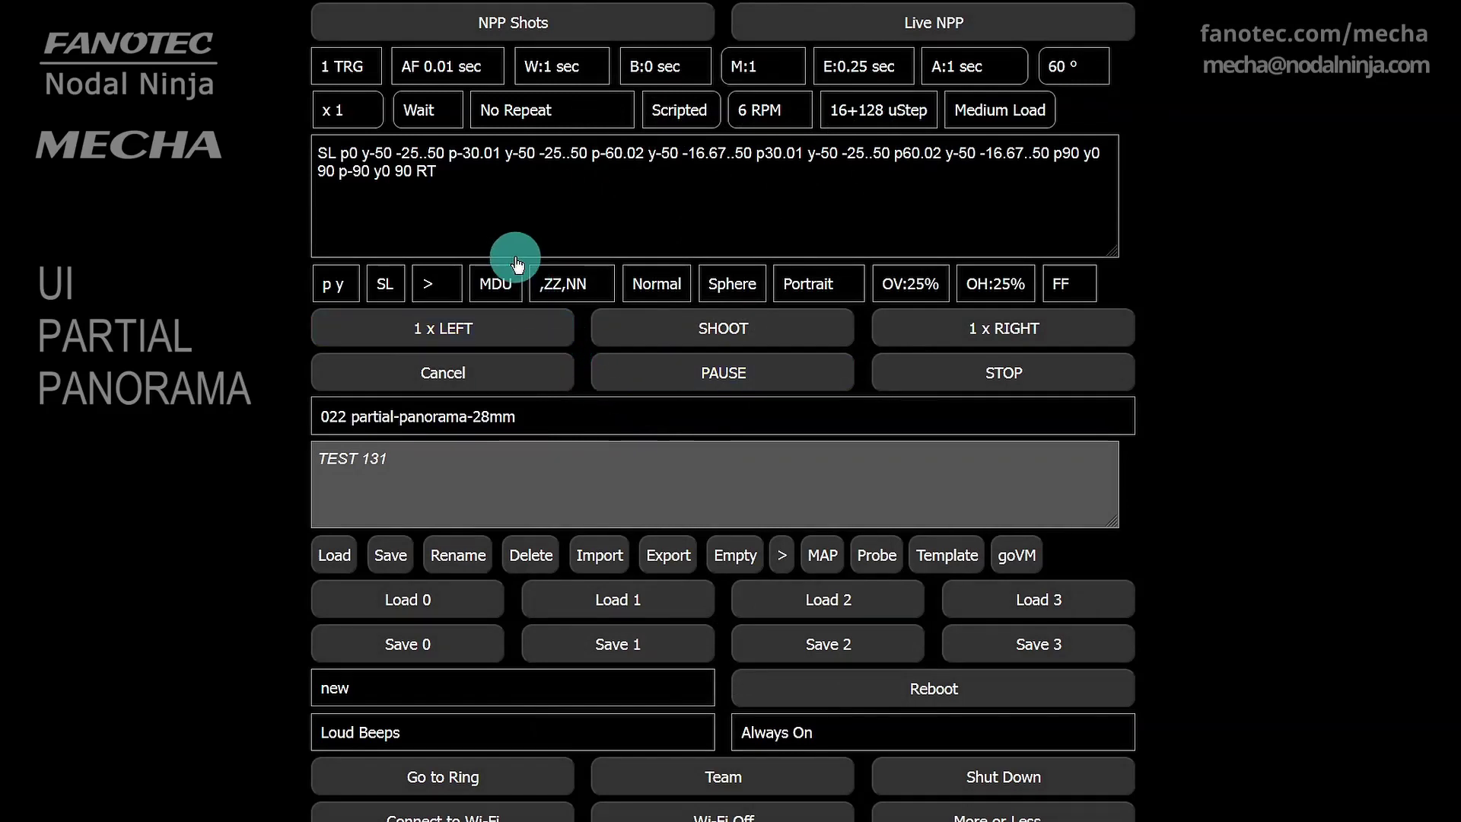
# Step: Try the MD and M row orders in the shooting script and return the order to MDU
pyautogui.click(498, 287)
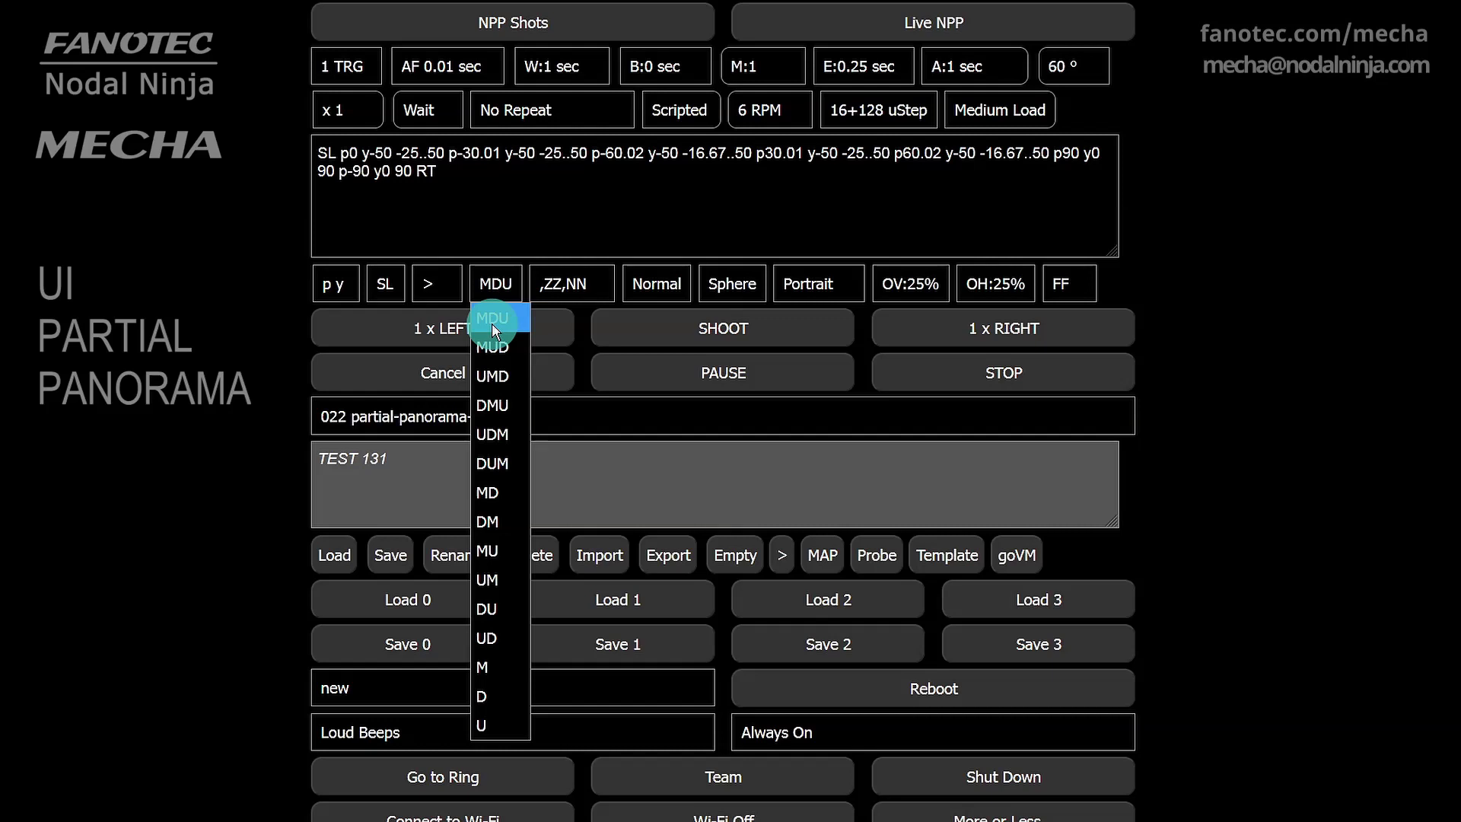
pyautogui.click(491, 502)
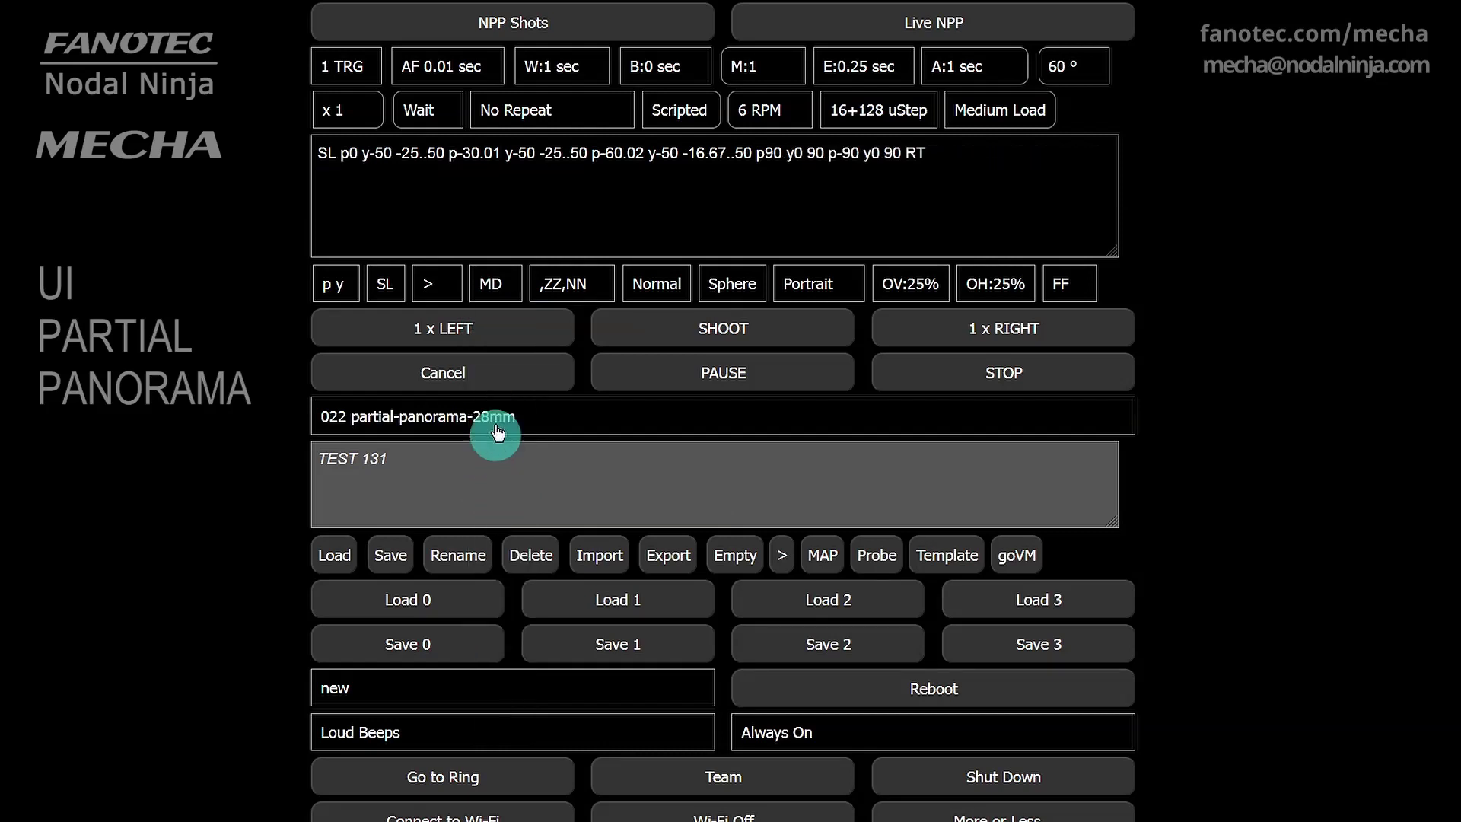
pyautogui.click(491, 285)
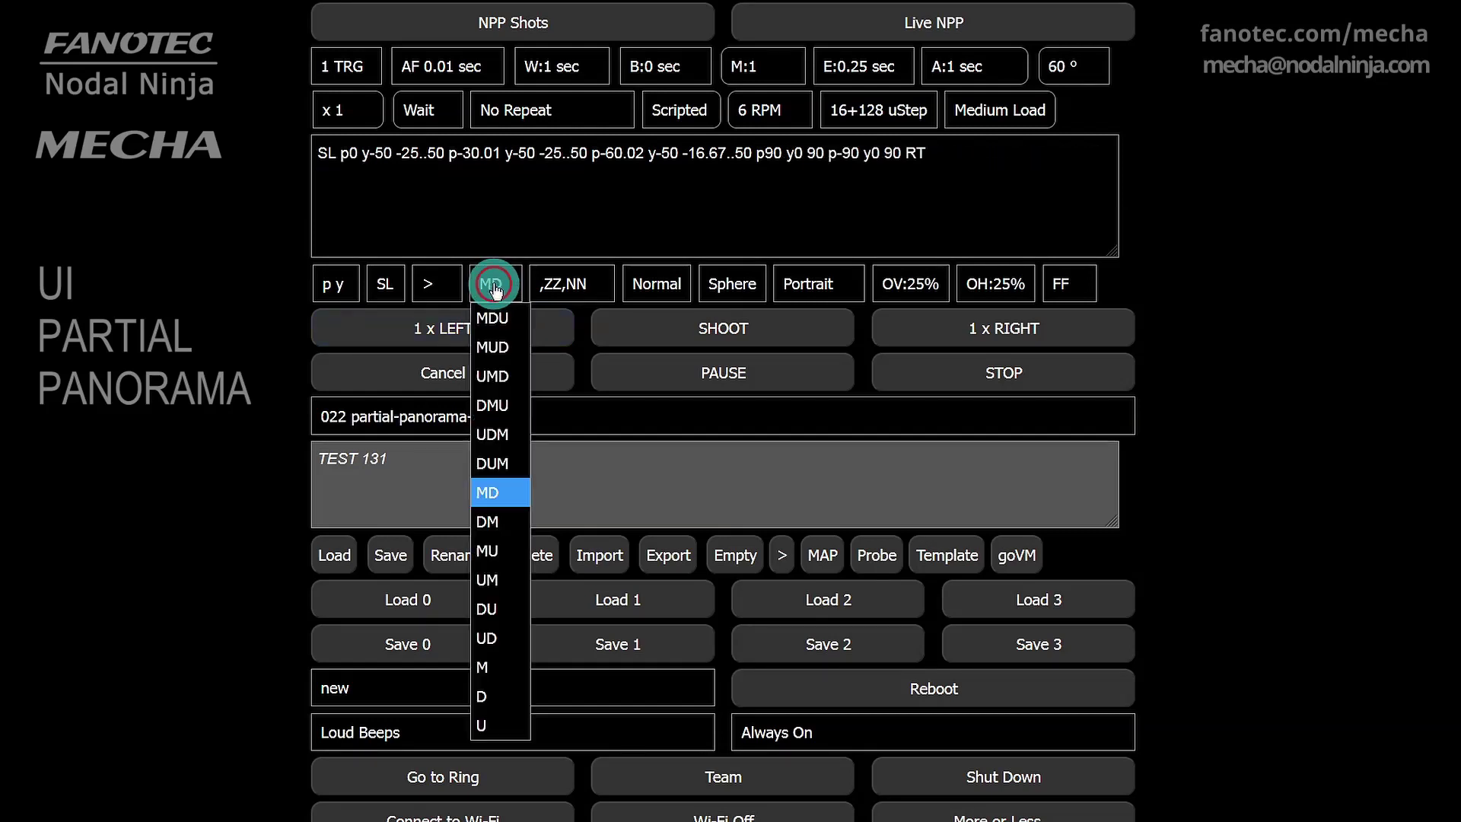
pyautogui.click(487, 668)
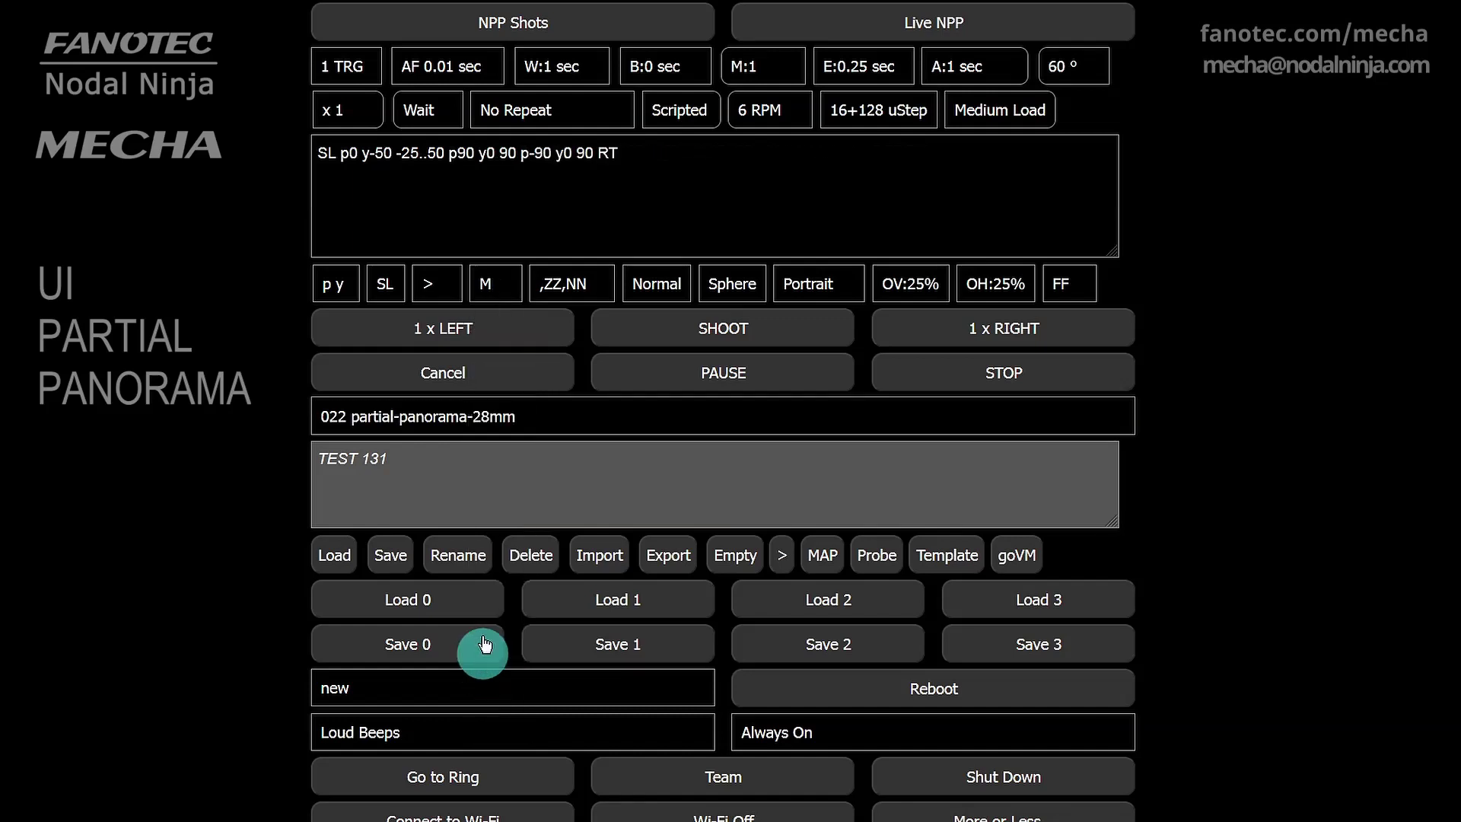
pyautogui.click(491, 284)
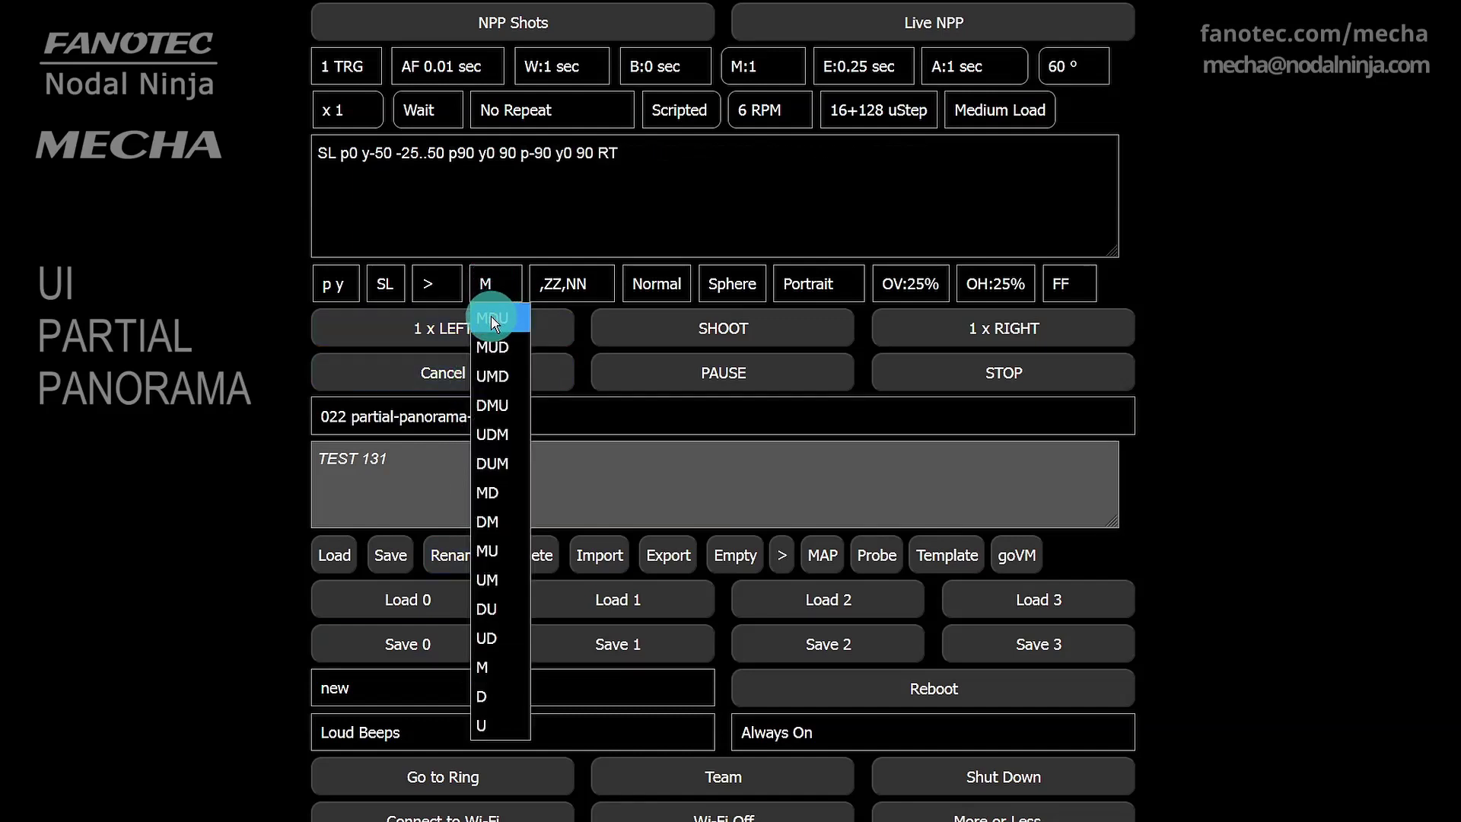
pyautogui.click(493, 320)
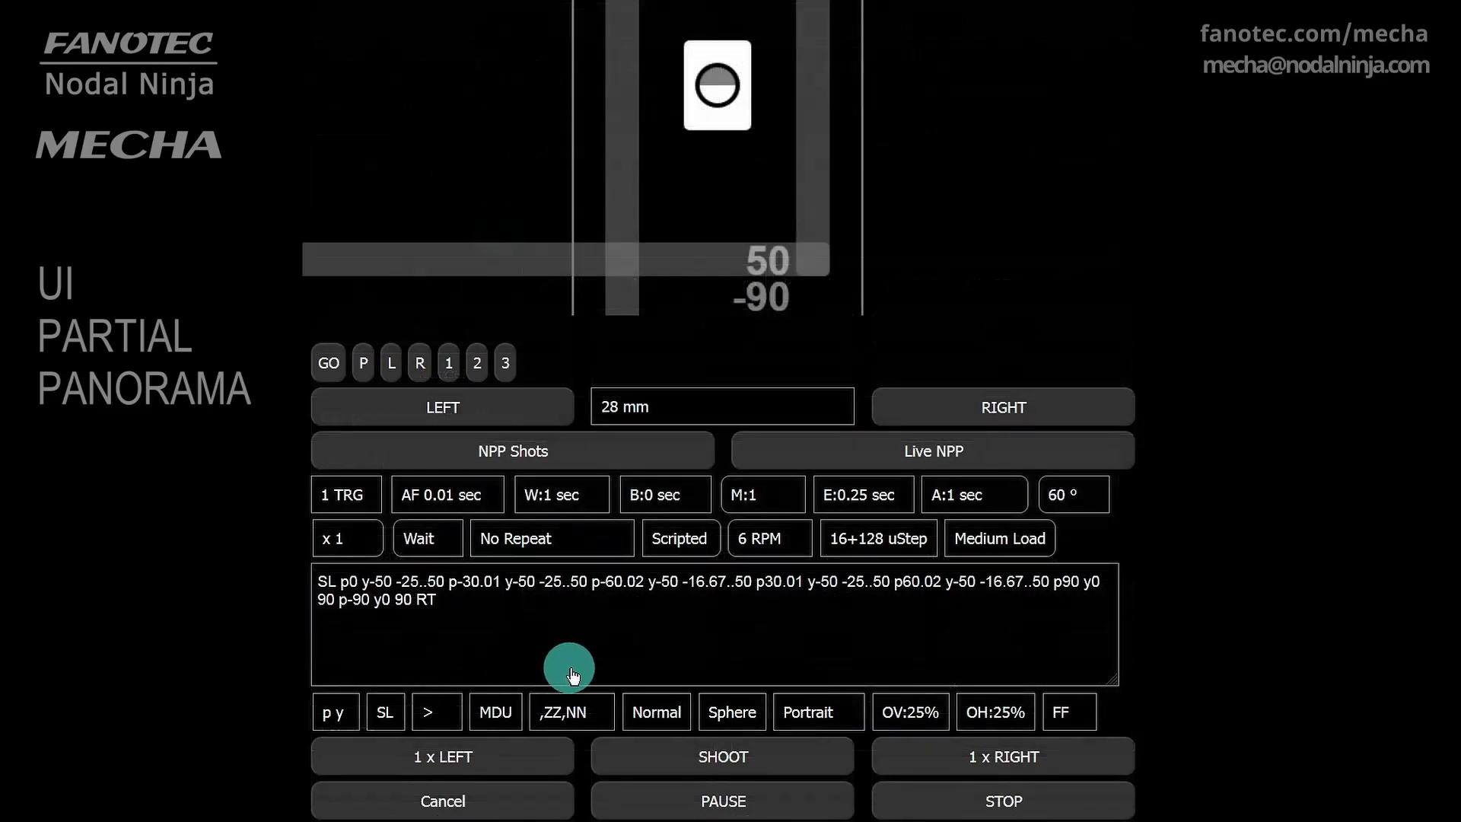
# Step: Remove the zenith and nadir shots, p90 y0 90 p-90 y0 90, from the script using the blank zenith/nadir option
pyautogui.click(567, 711)
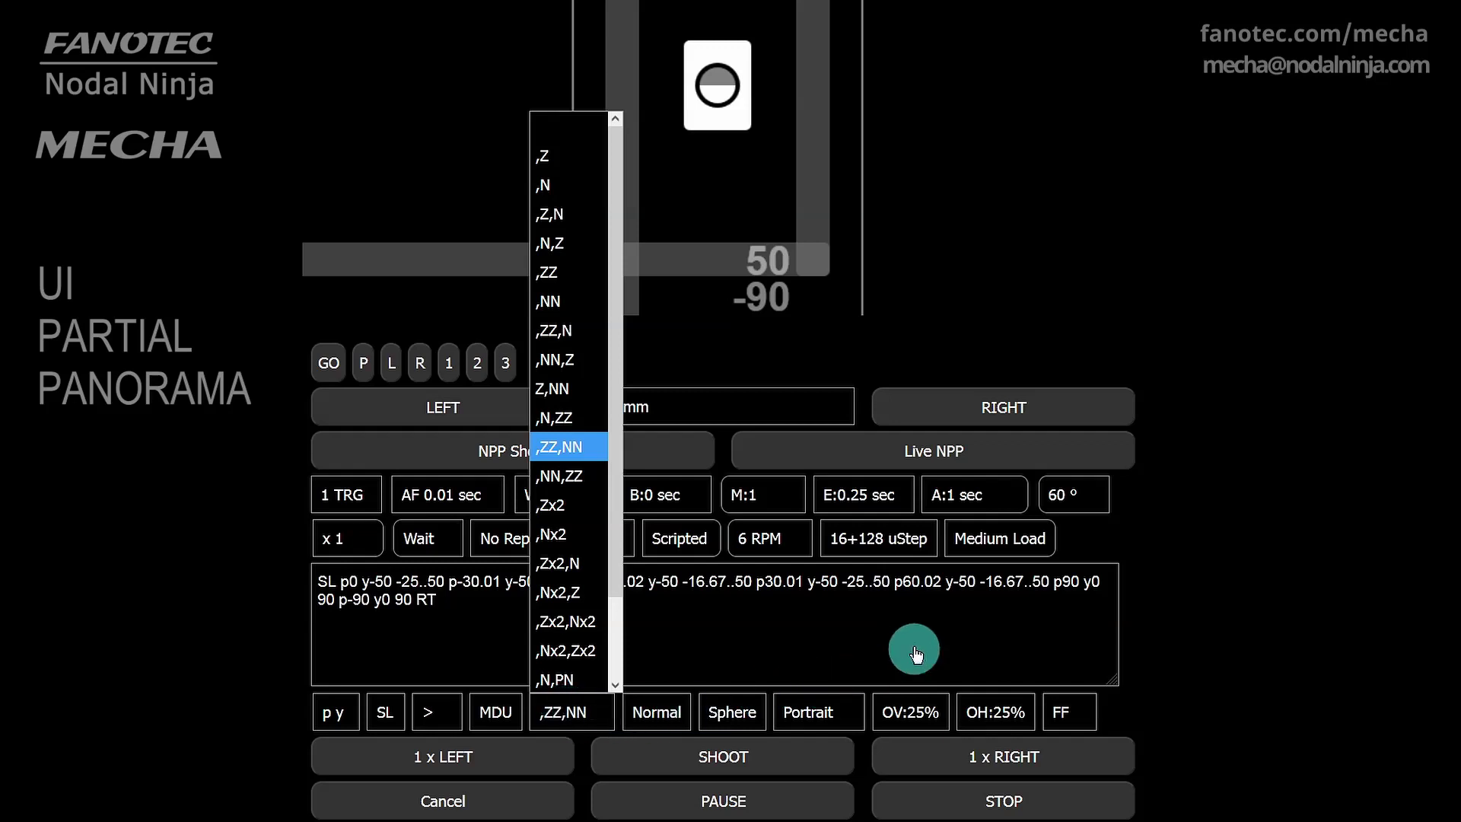
pyautogui.click(956, 638)
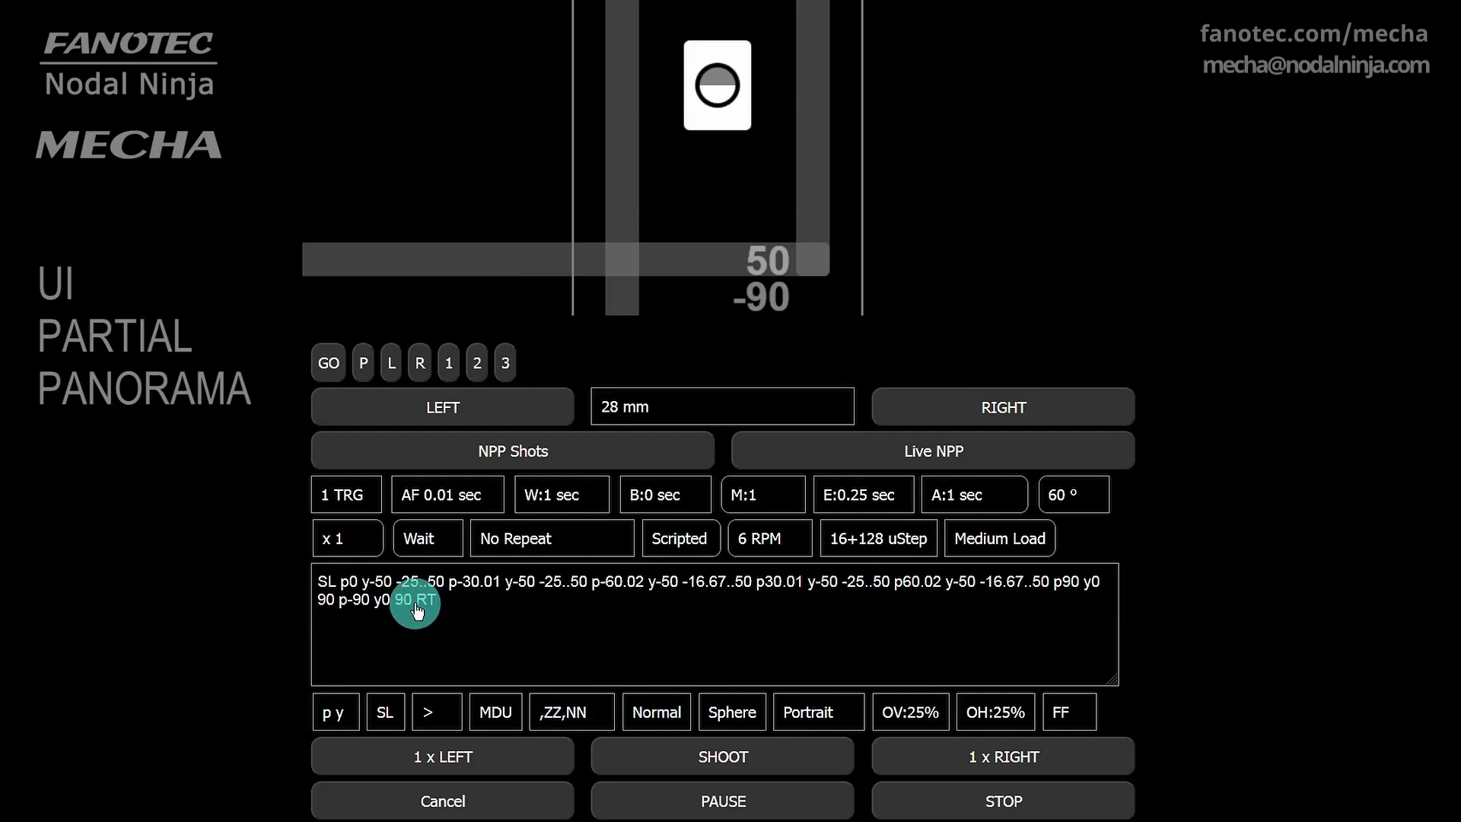
pyautogui.moveTo(412, 601); pyautogui.dragTo(1051, 581)
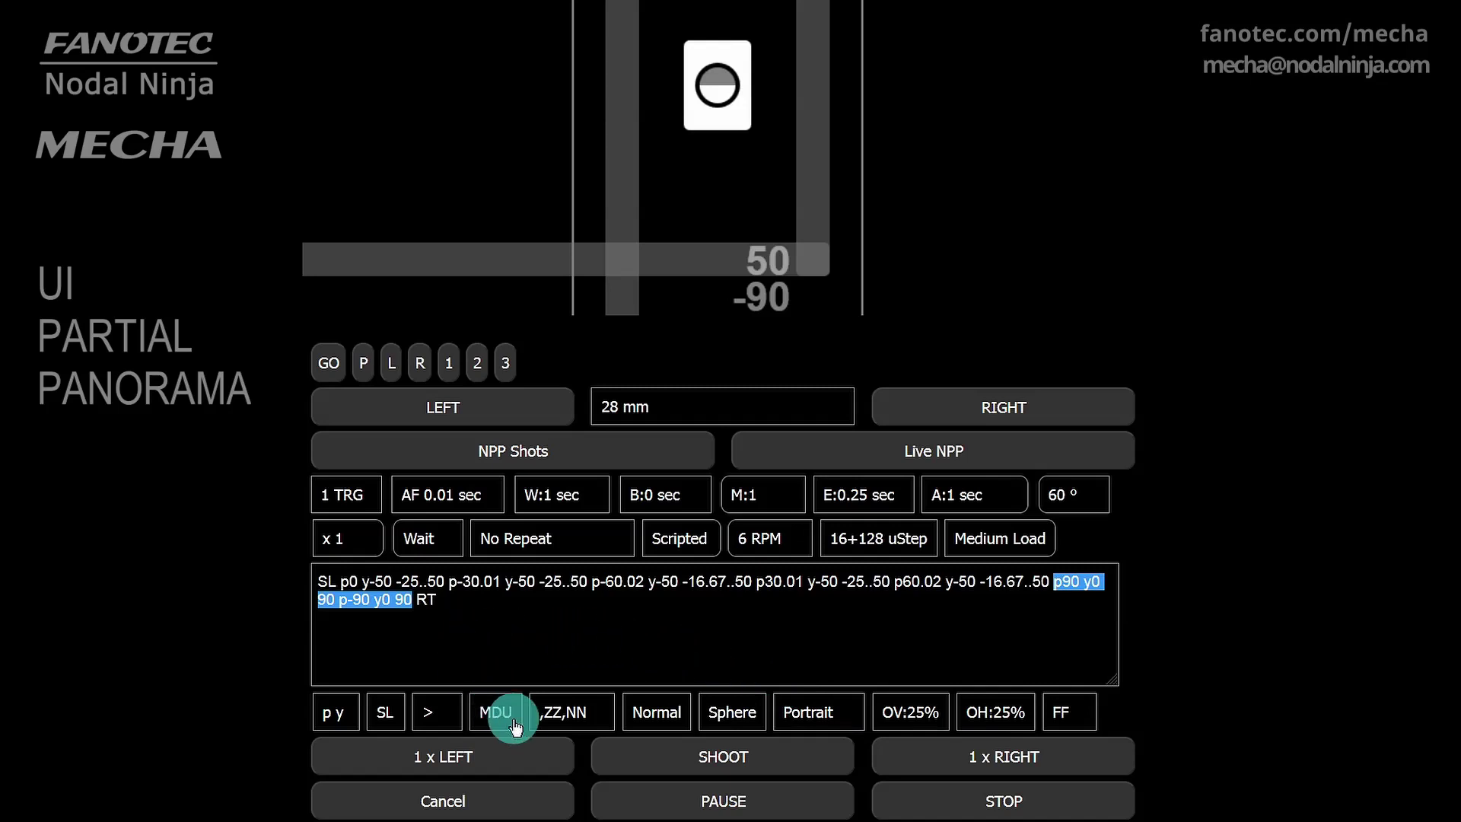
pyautogui.click(564, 711)
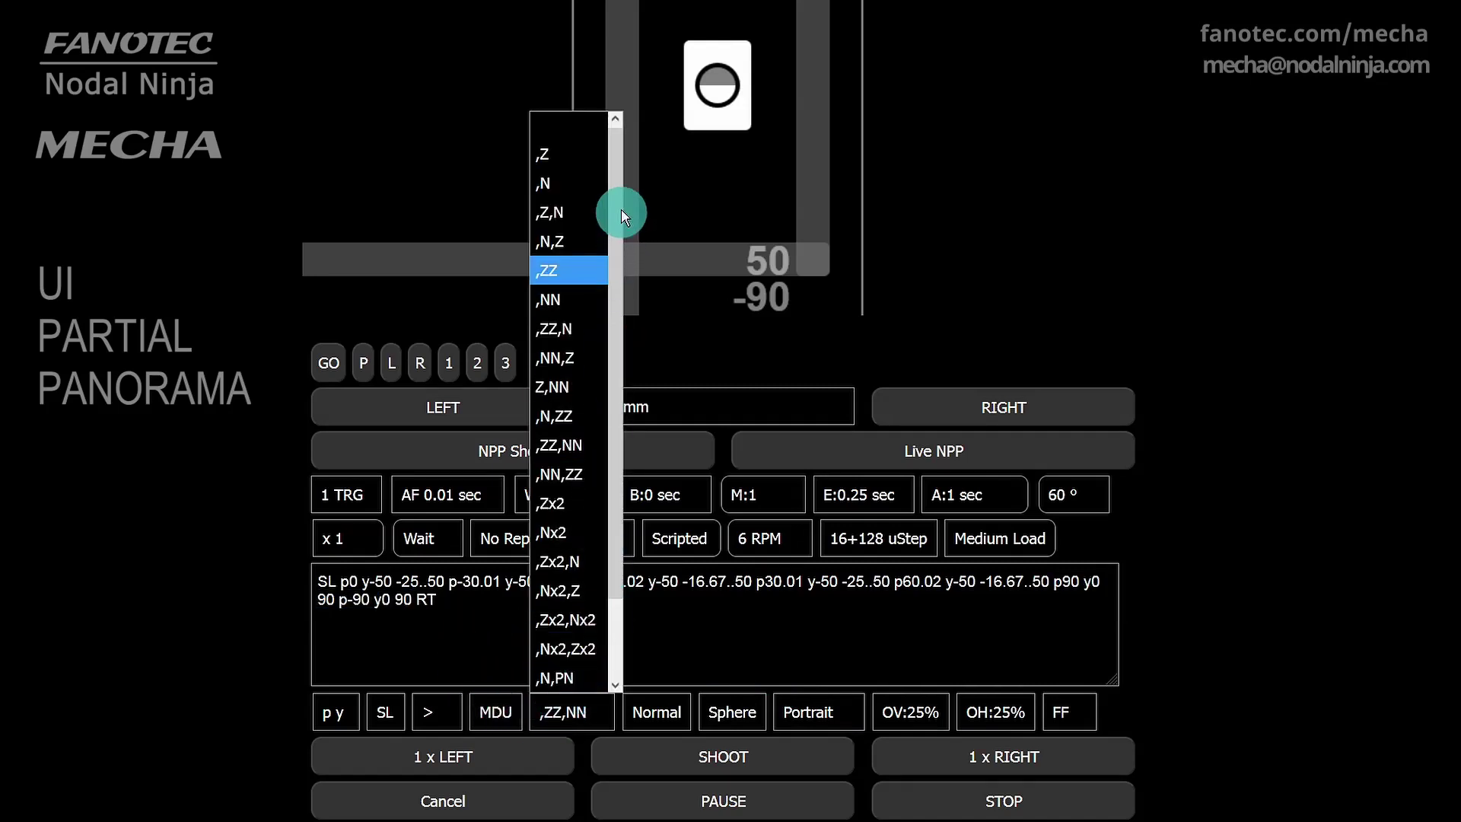
pyautogui.click(576, 130)
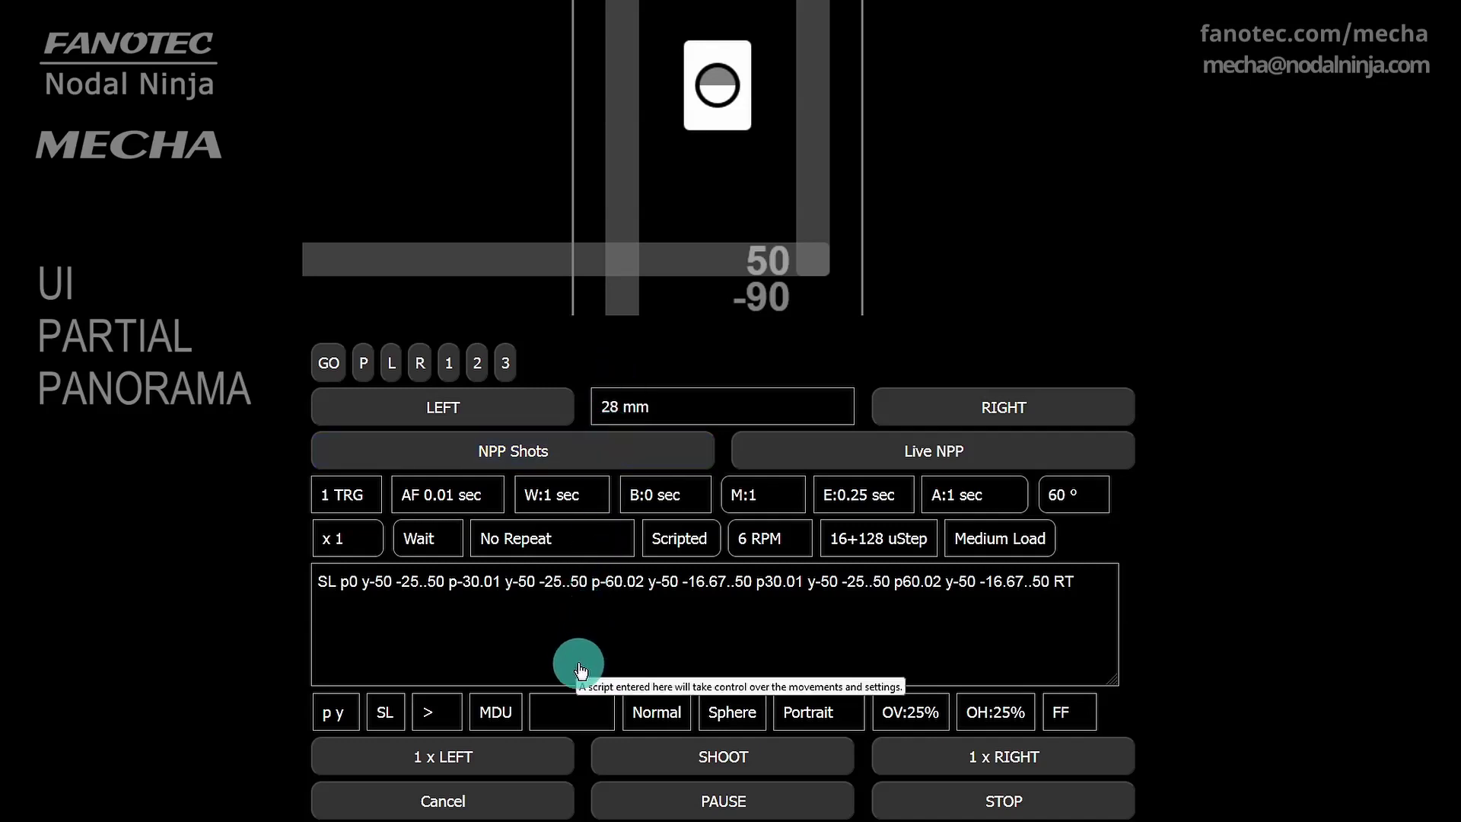
# Step: Review the Normal and ZigZag shooting patterns and the Sphere and Grid layout choices for the script
pyautogui.click(655, 710)
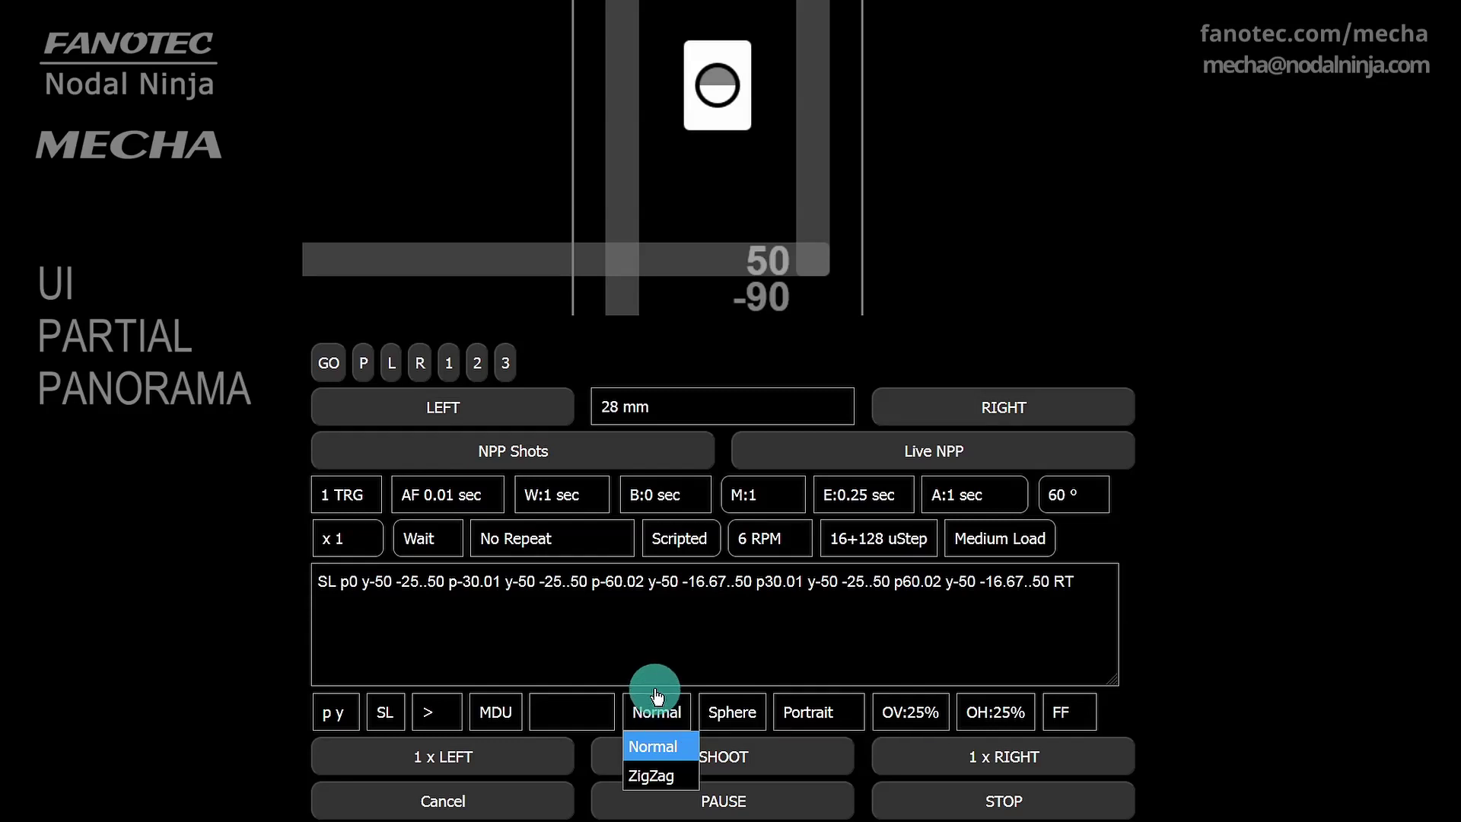
pyautogui.click(656, 695)
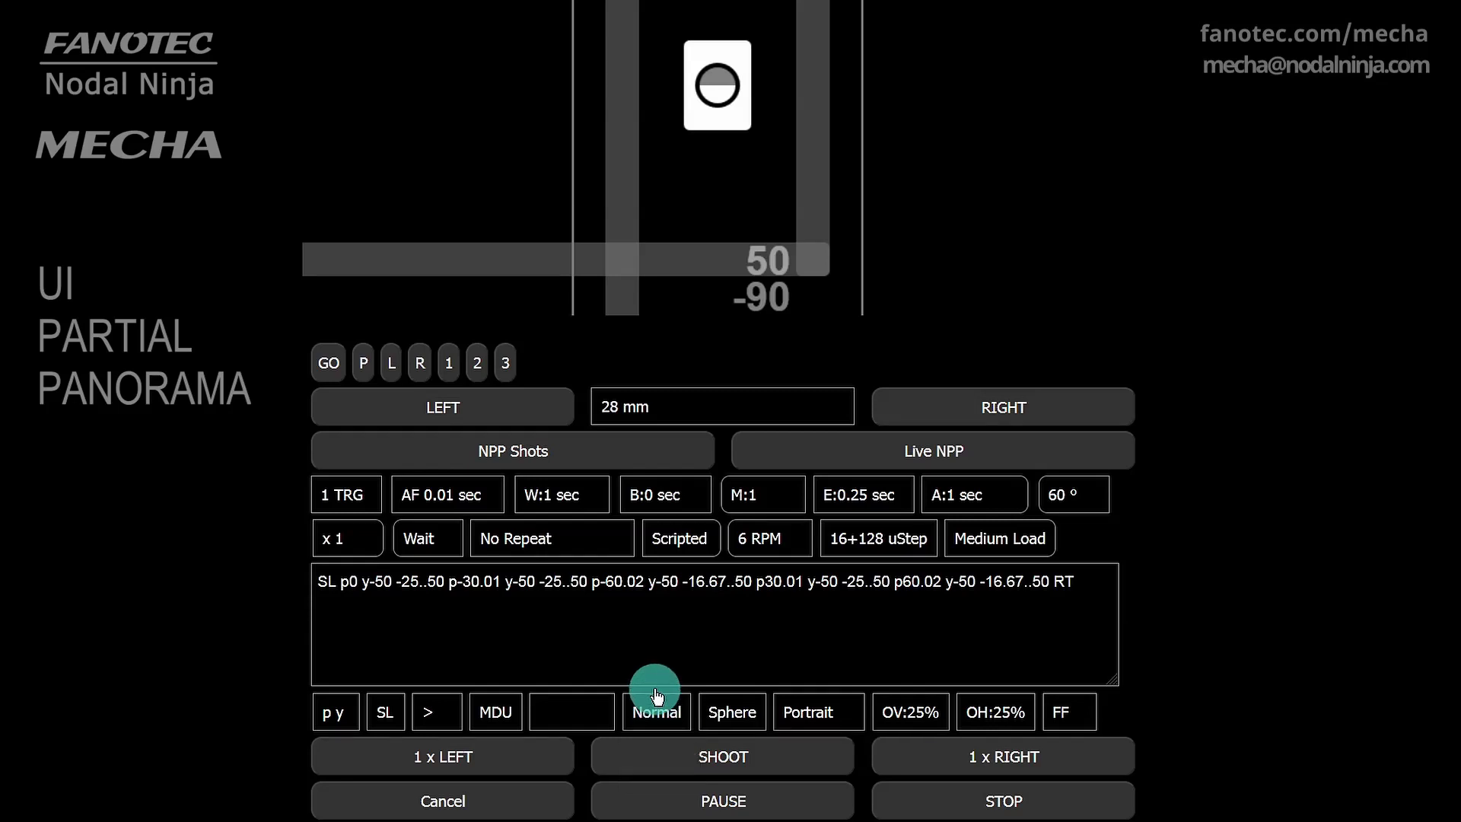
pyautogui.click(721, 706)
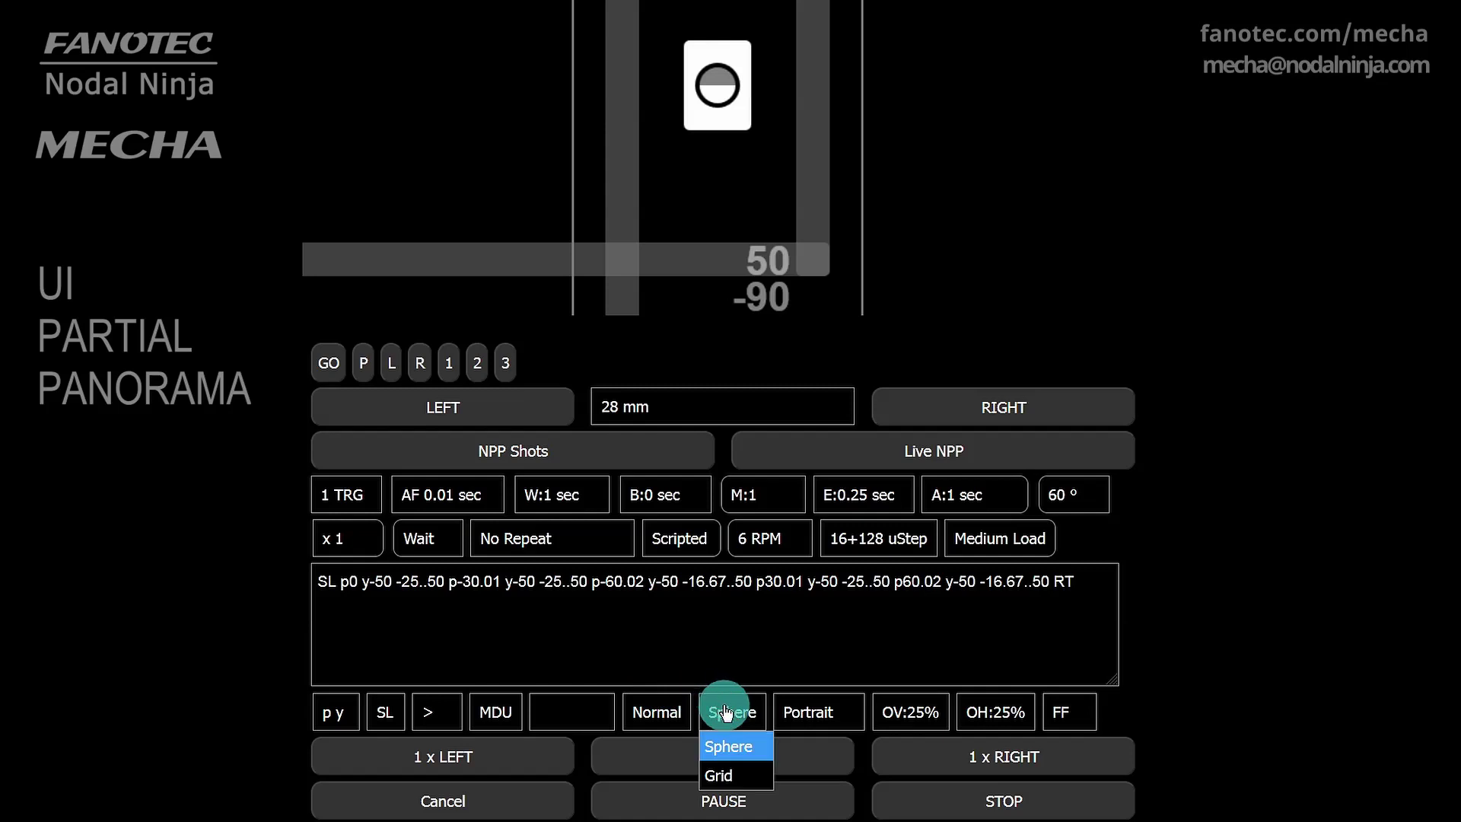
pyautogui.click(726, 776)
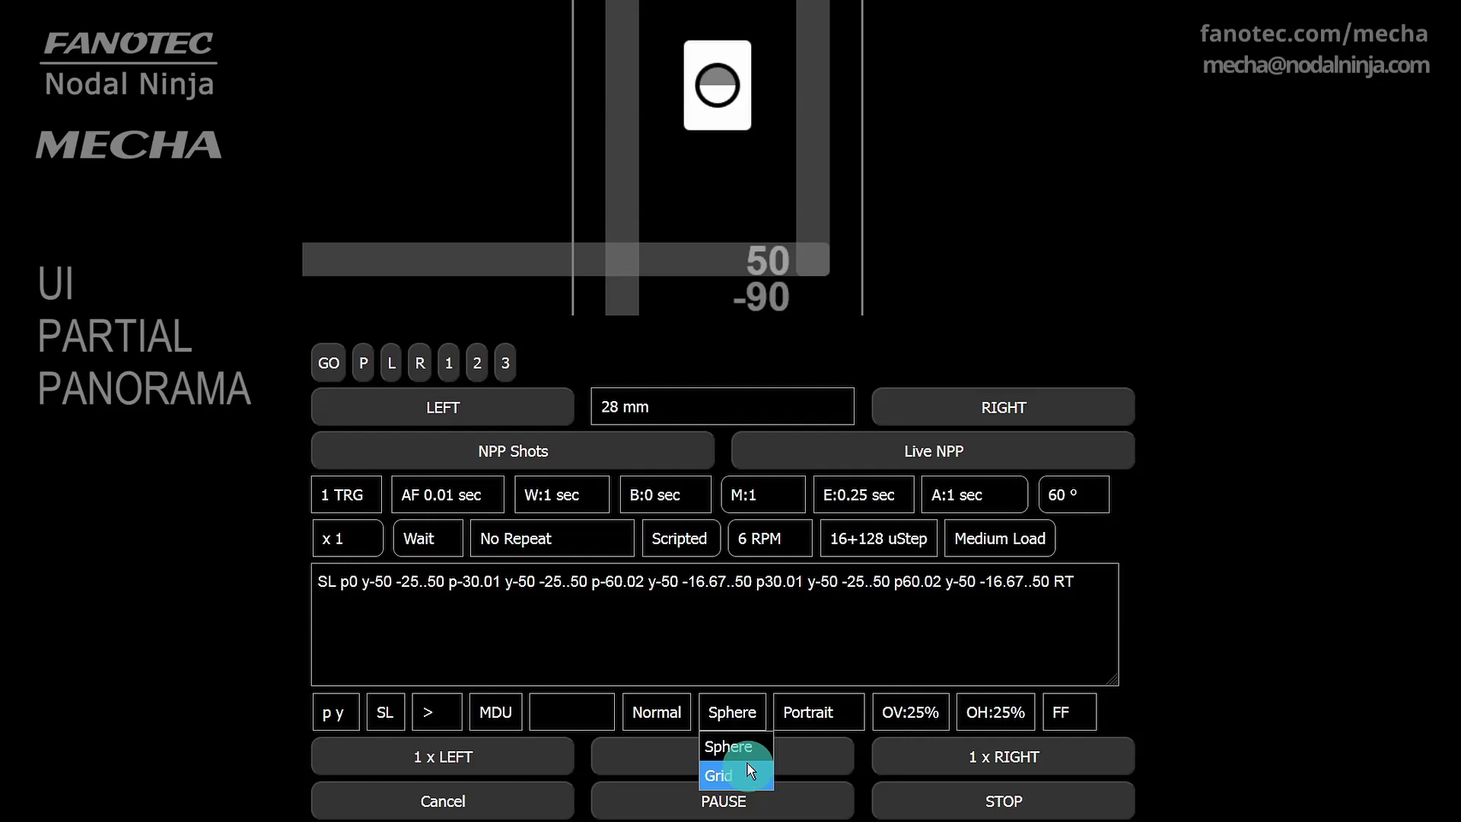
pyautogui.click(742, 662)
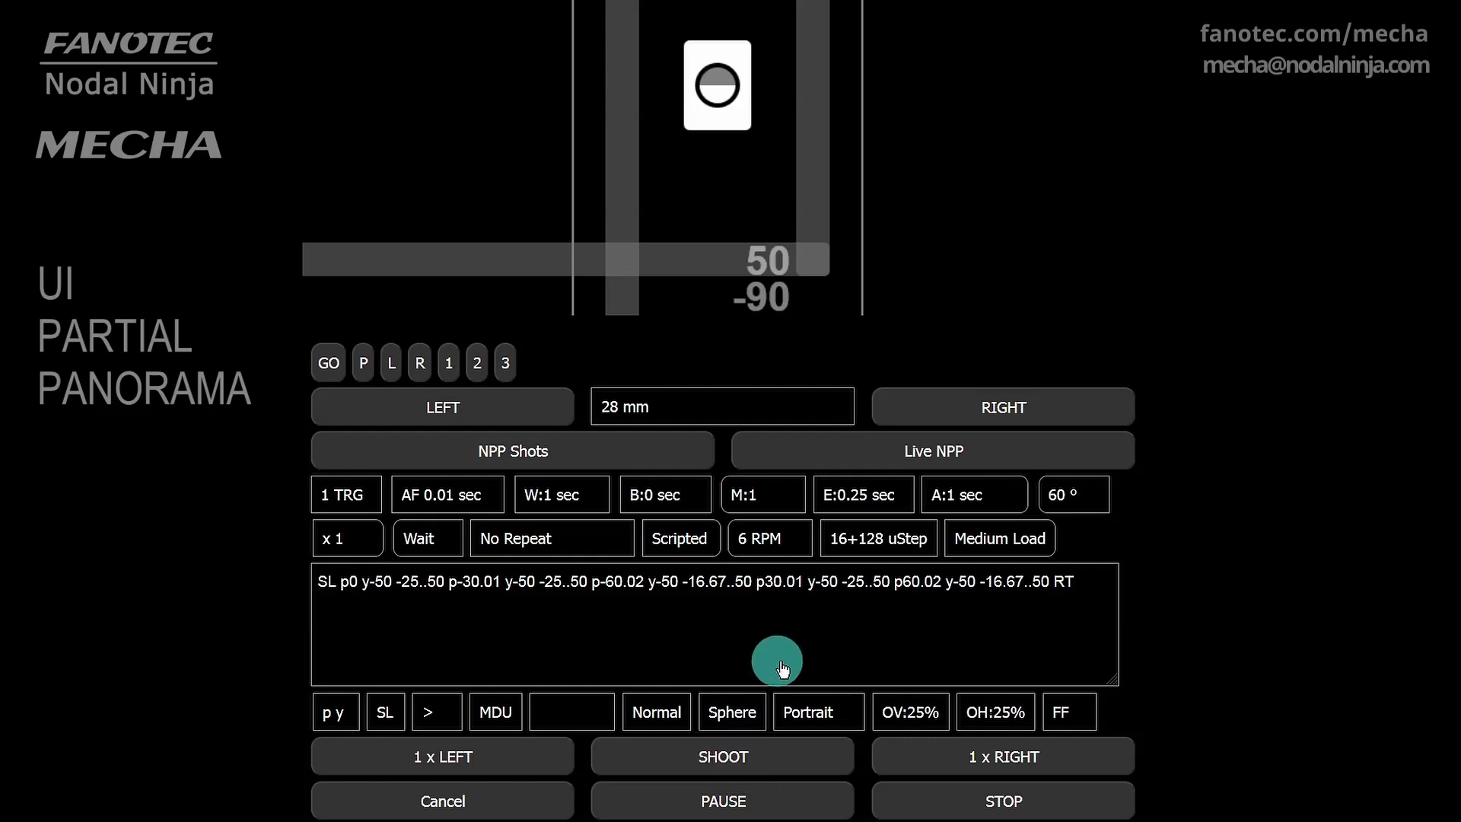
# Step: Try the Landscape camera orientation and return the setting to Portrait
pyautogui.click(824, 718)
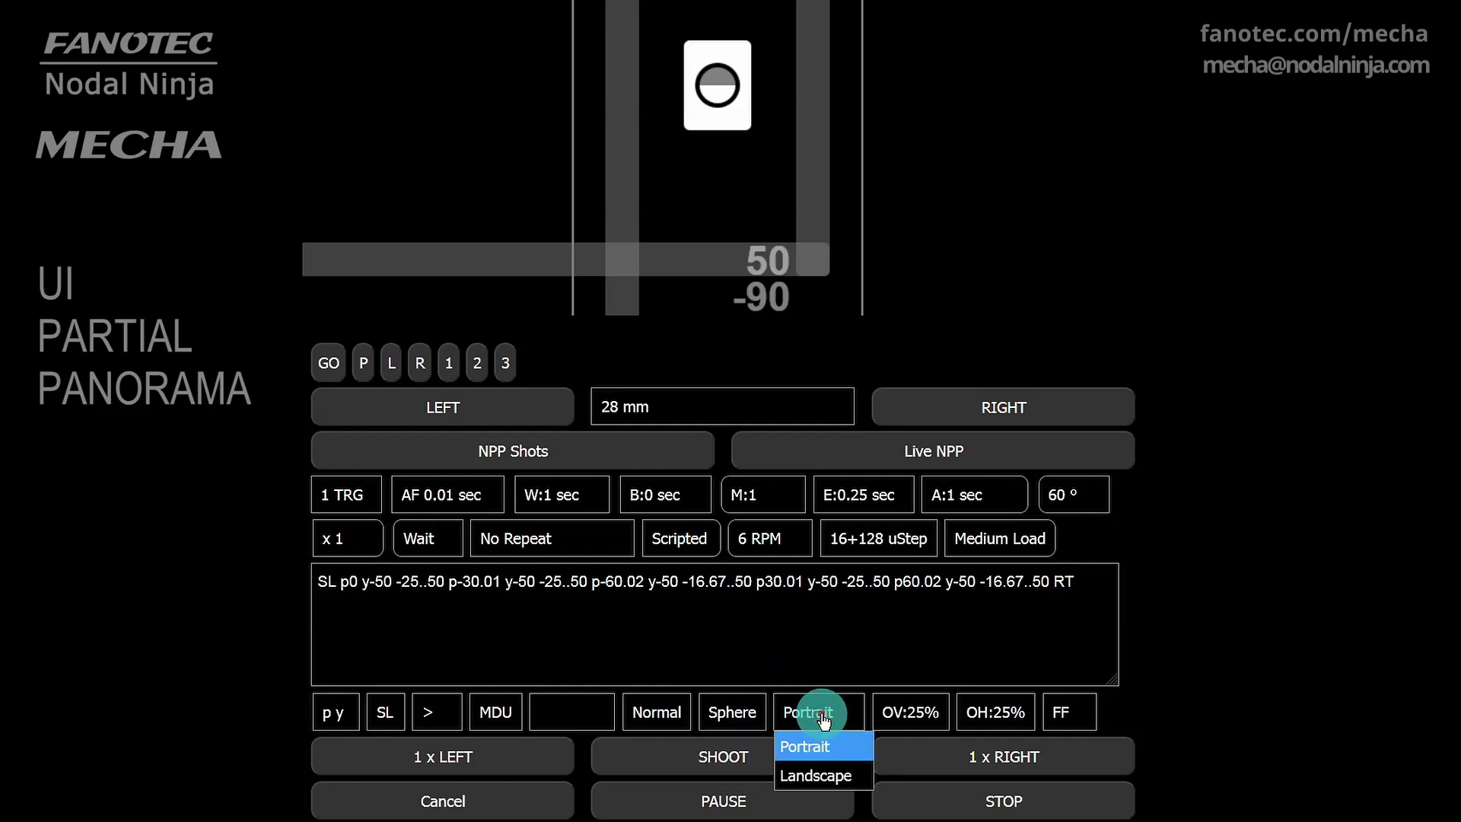
pyautogui.click(819, 776)
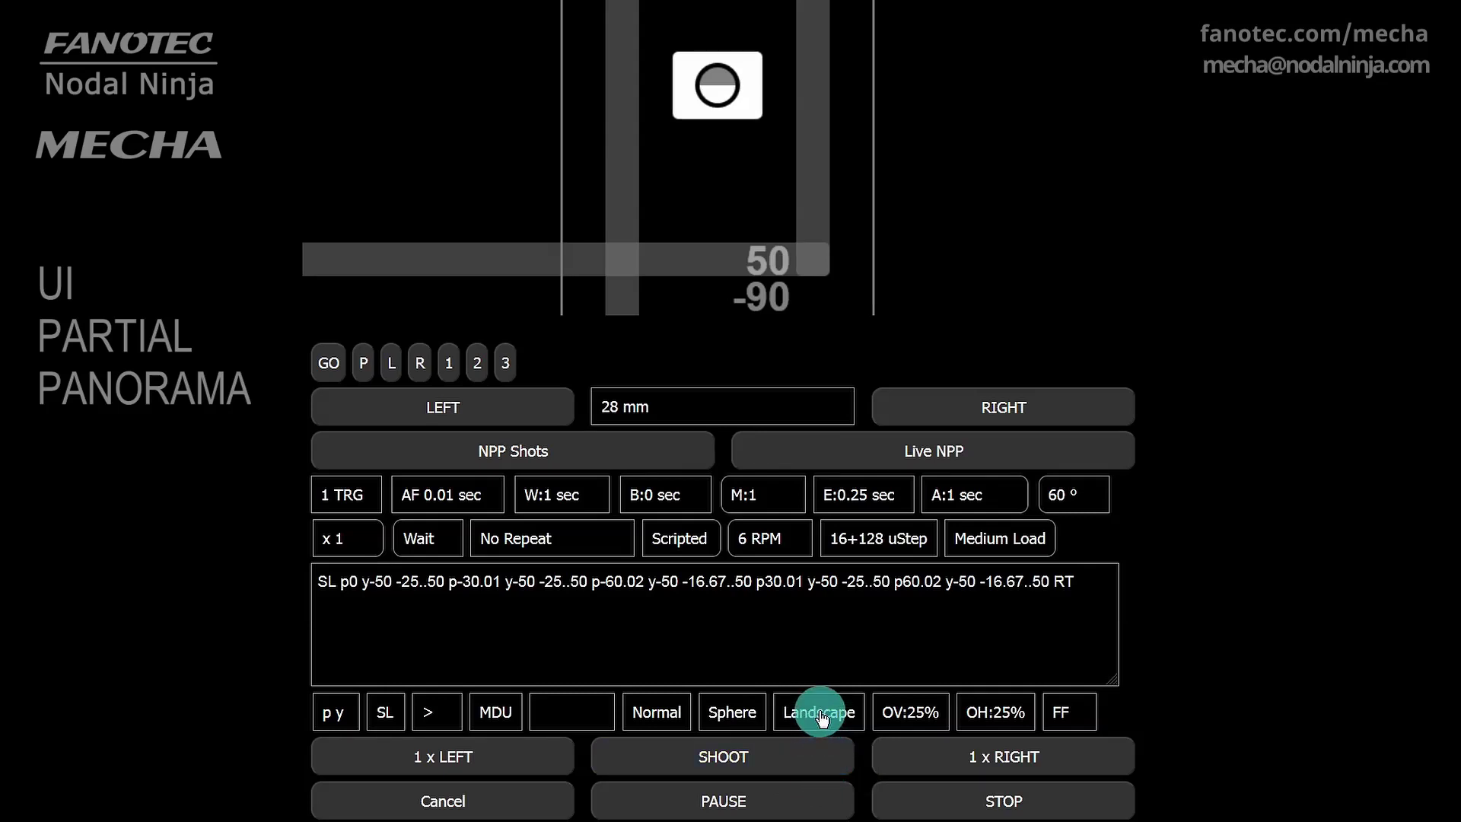
pyautogui.click(821, 712)
pyautogui.click(805, 747)
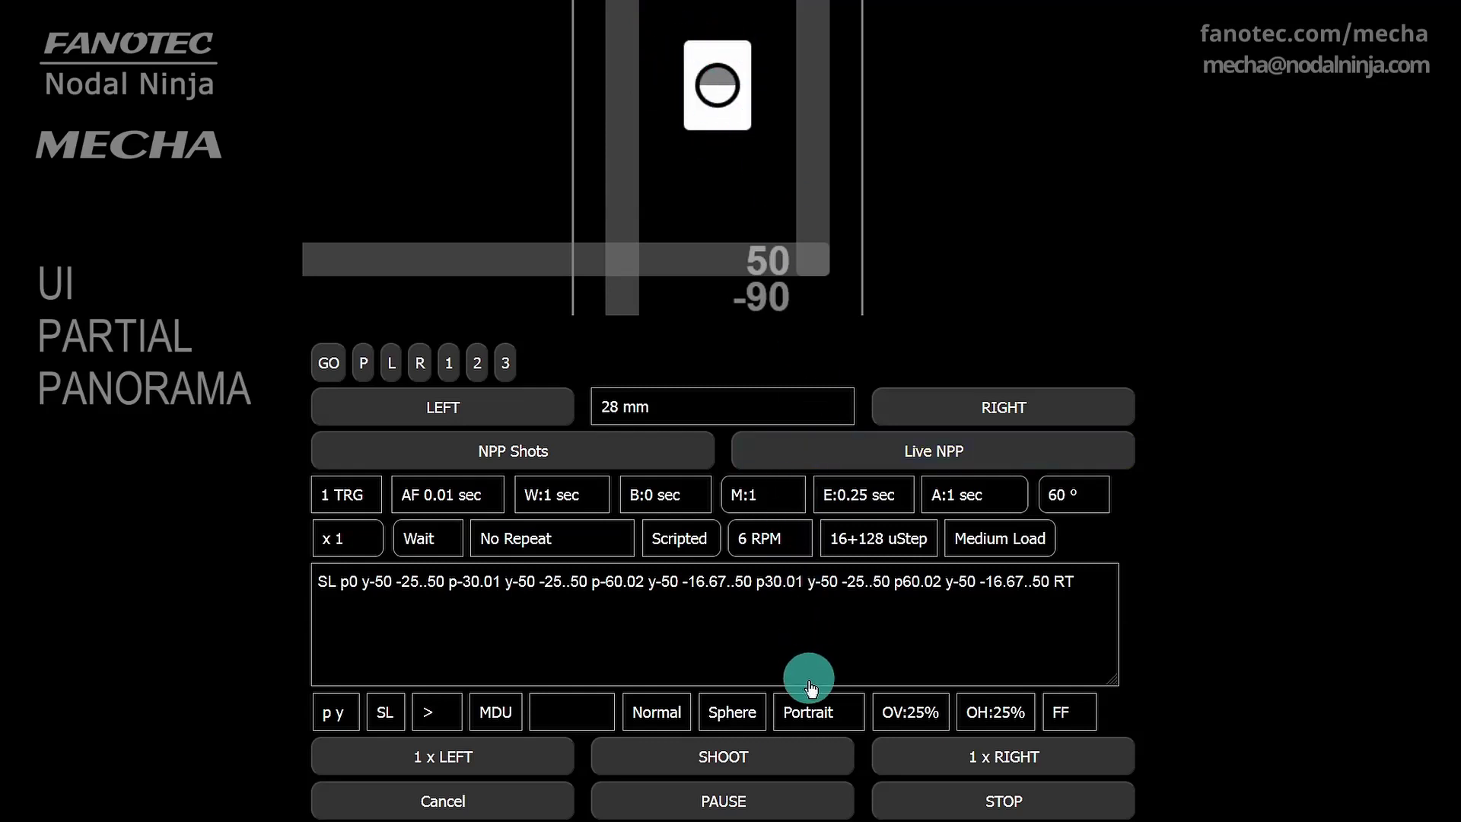
pyautogui.click(818, 711)
pyautogui.click(813, 776)
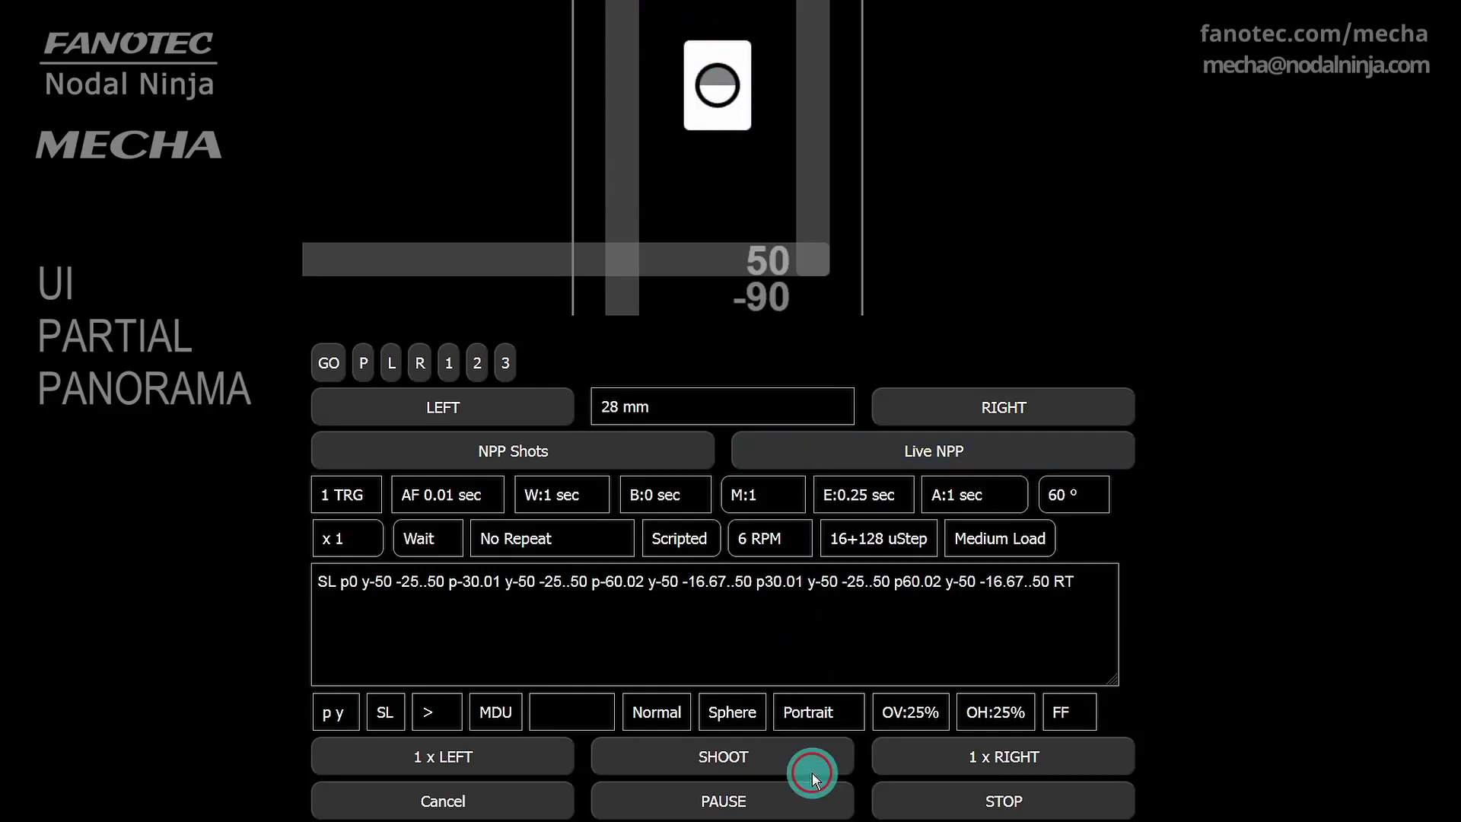
pyautogui.click(833, 714)
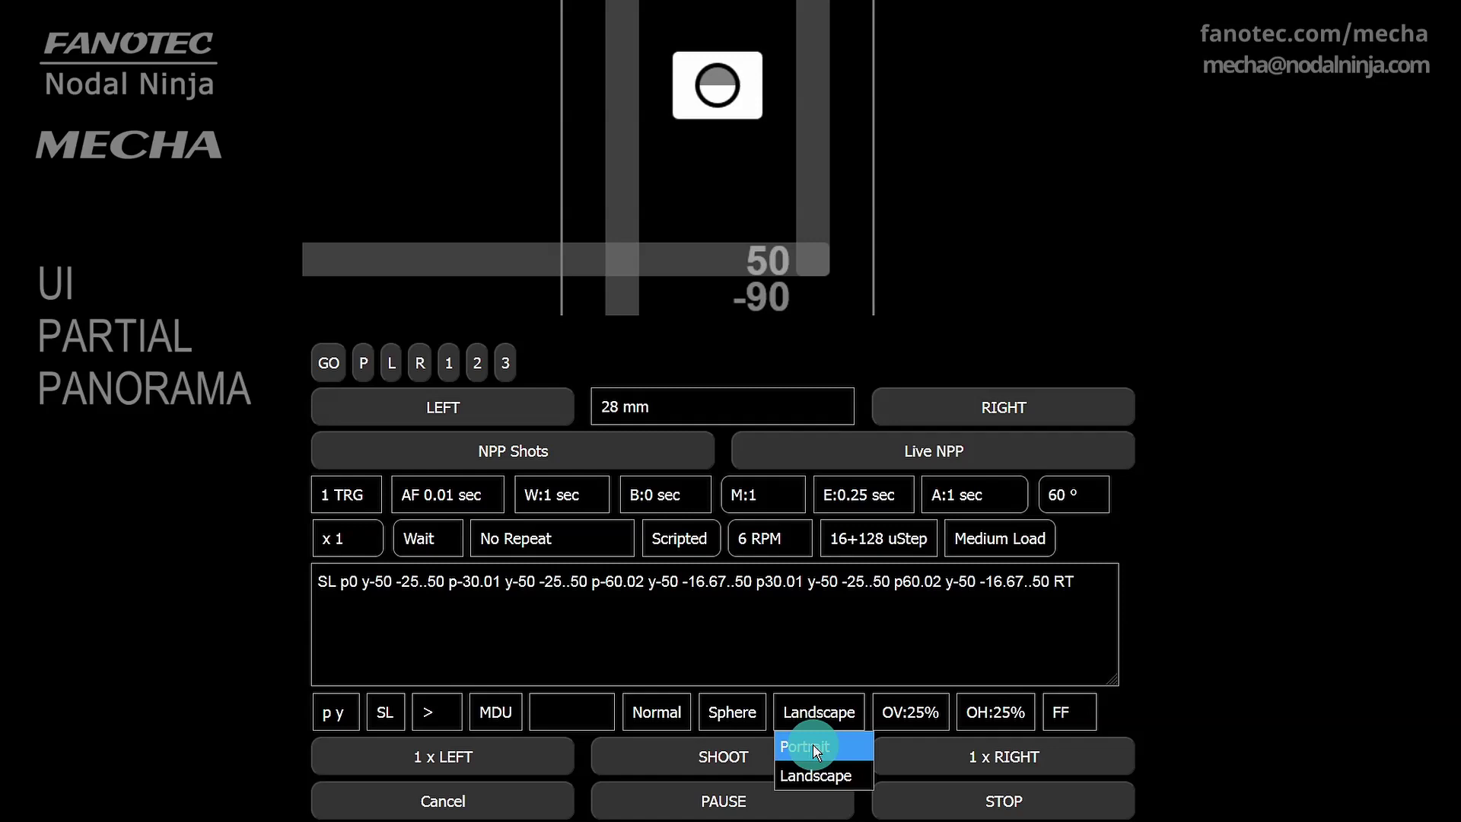
pyautogui.click(814, 747)
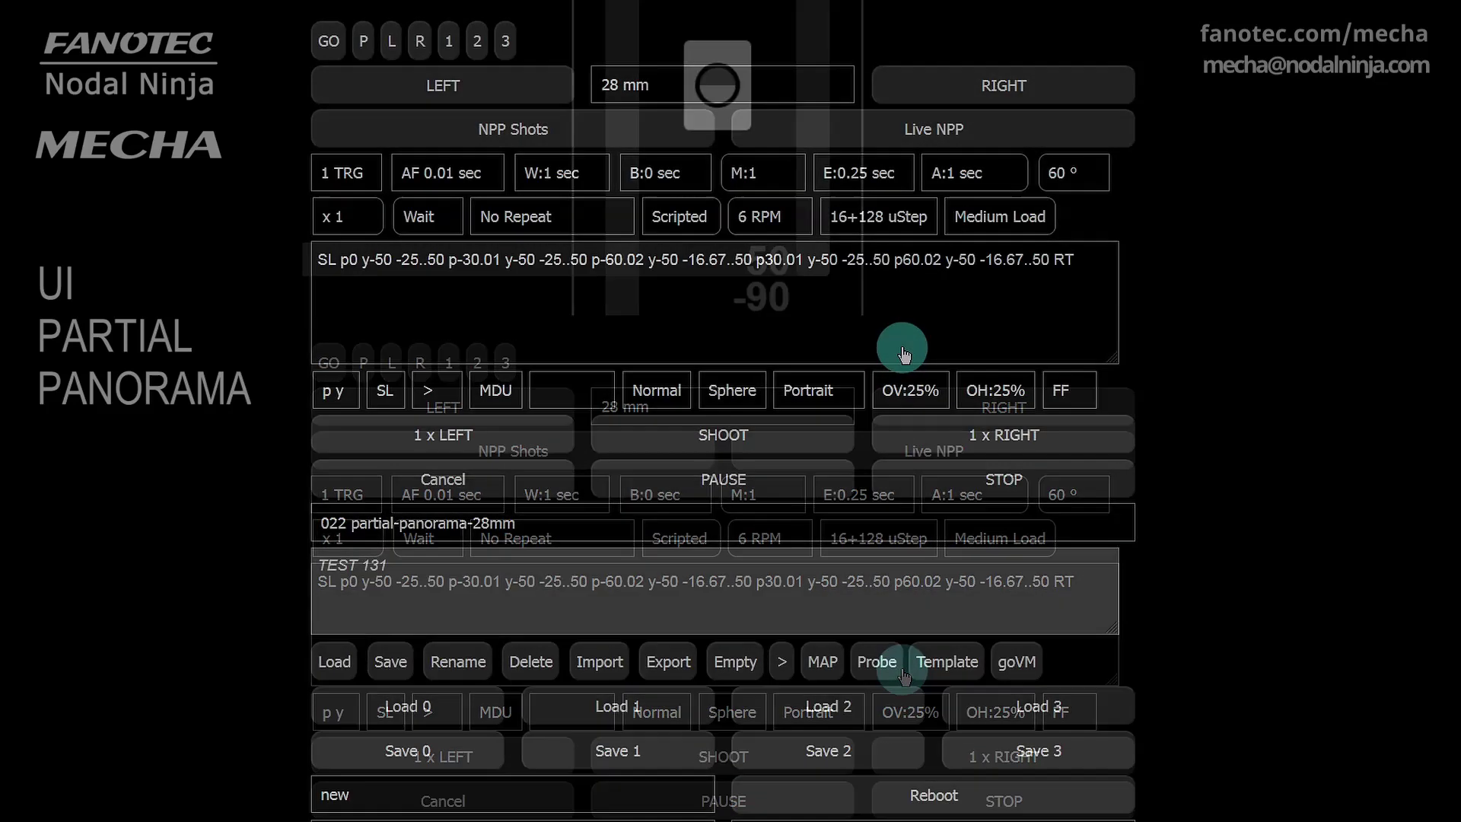
# Step: Check the vertical overlap choices, try a 30% horizontal overlap and return it to 25%
pyautogui.click(898, 714)
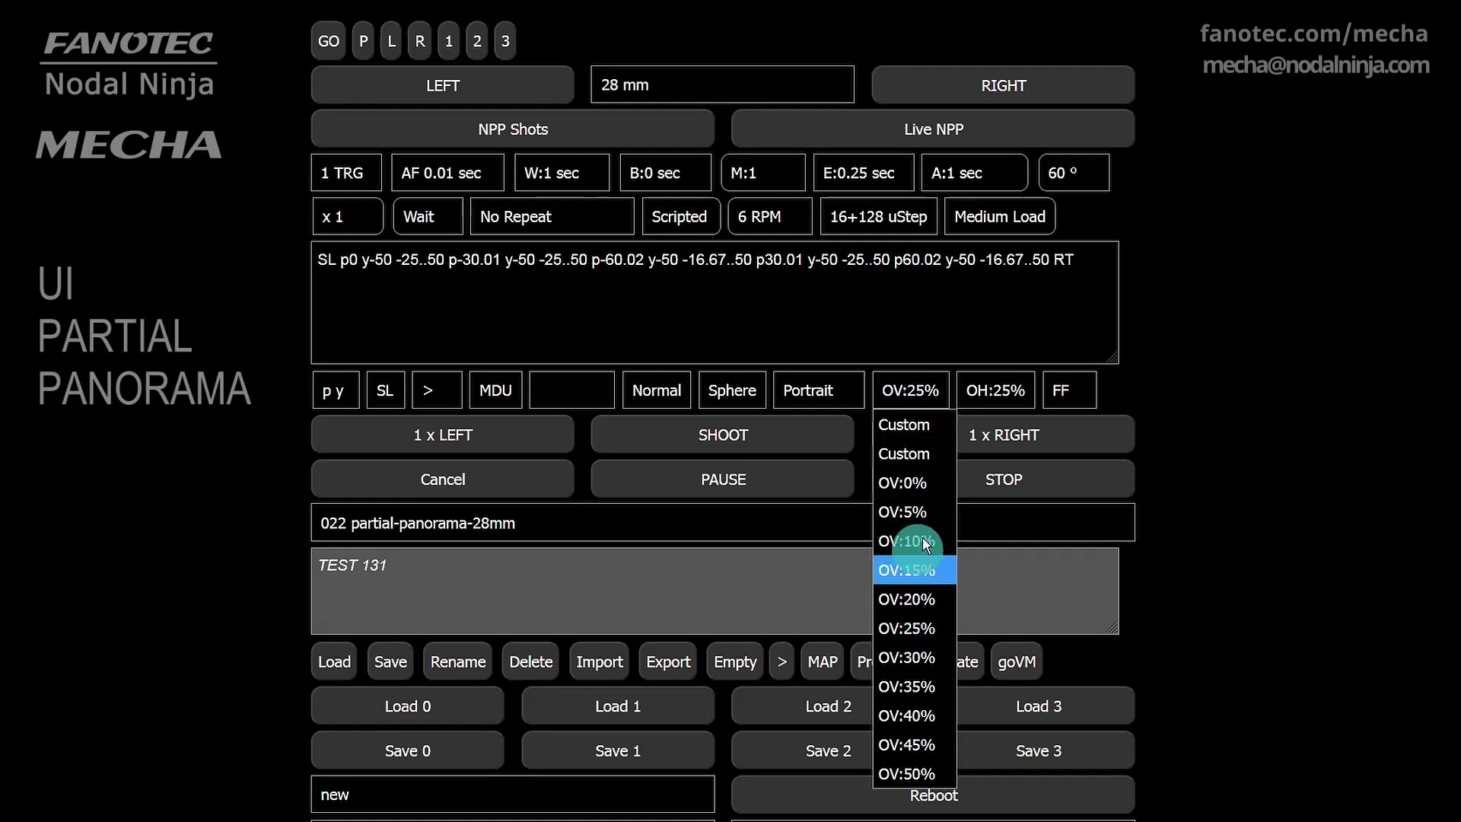
pyautogui.click(951, 323)
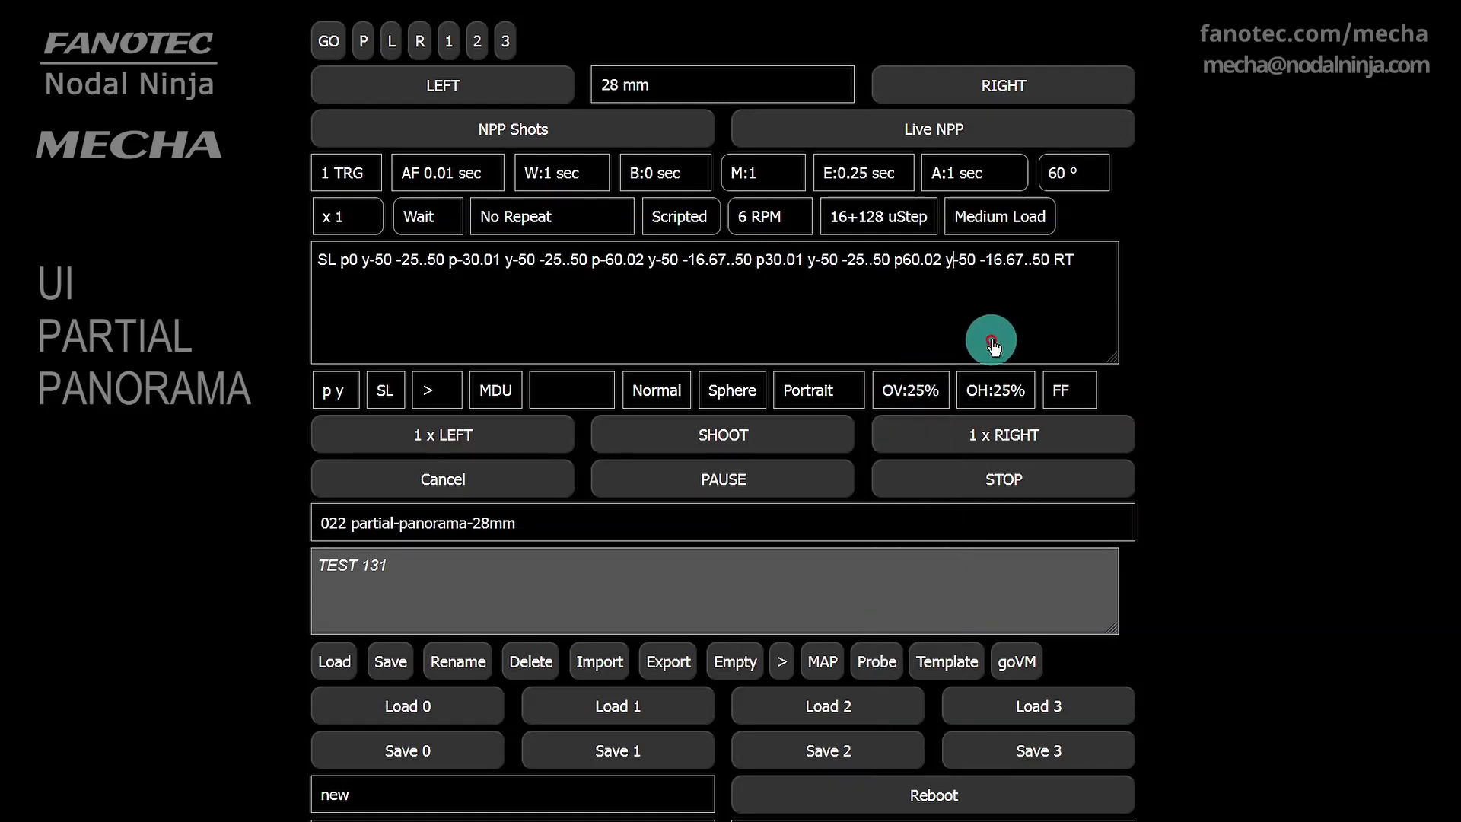
pyautogui.click(991, 388)
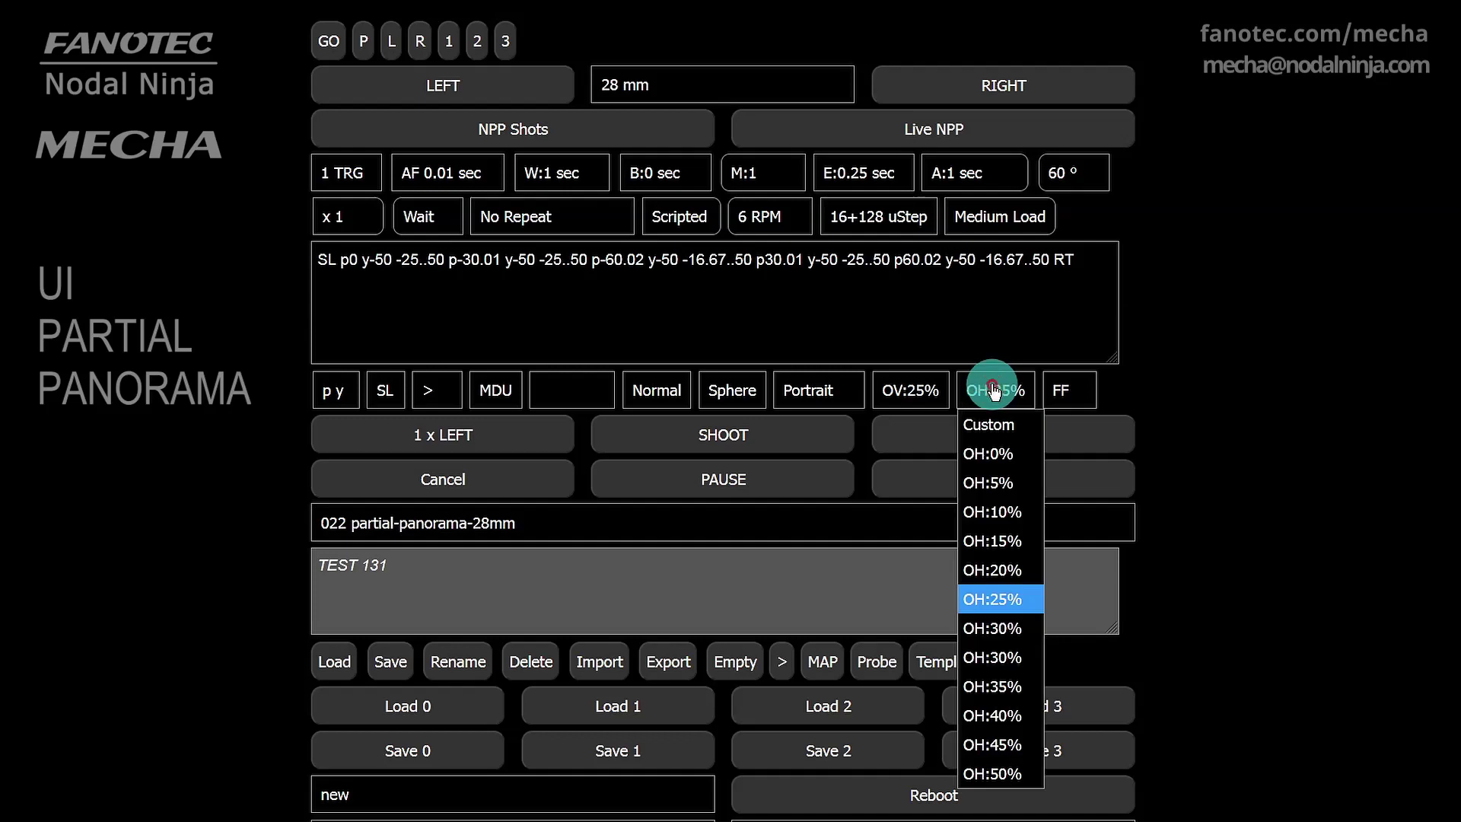
pyautogui.click(997, 629)
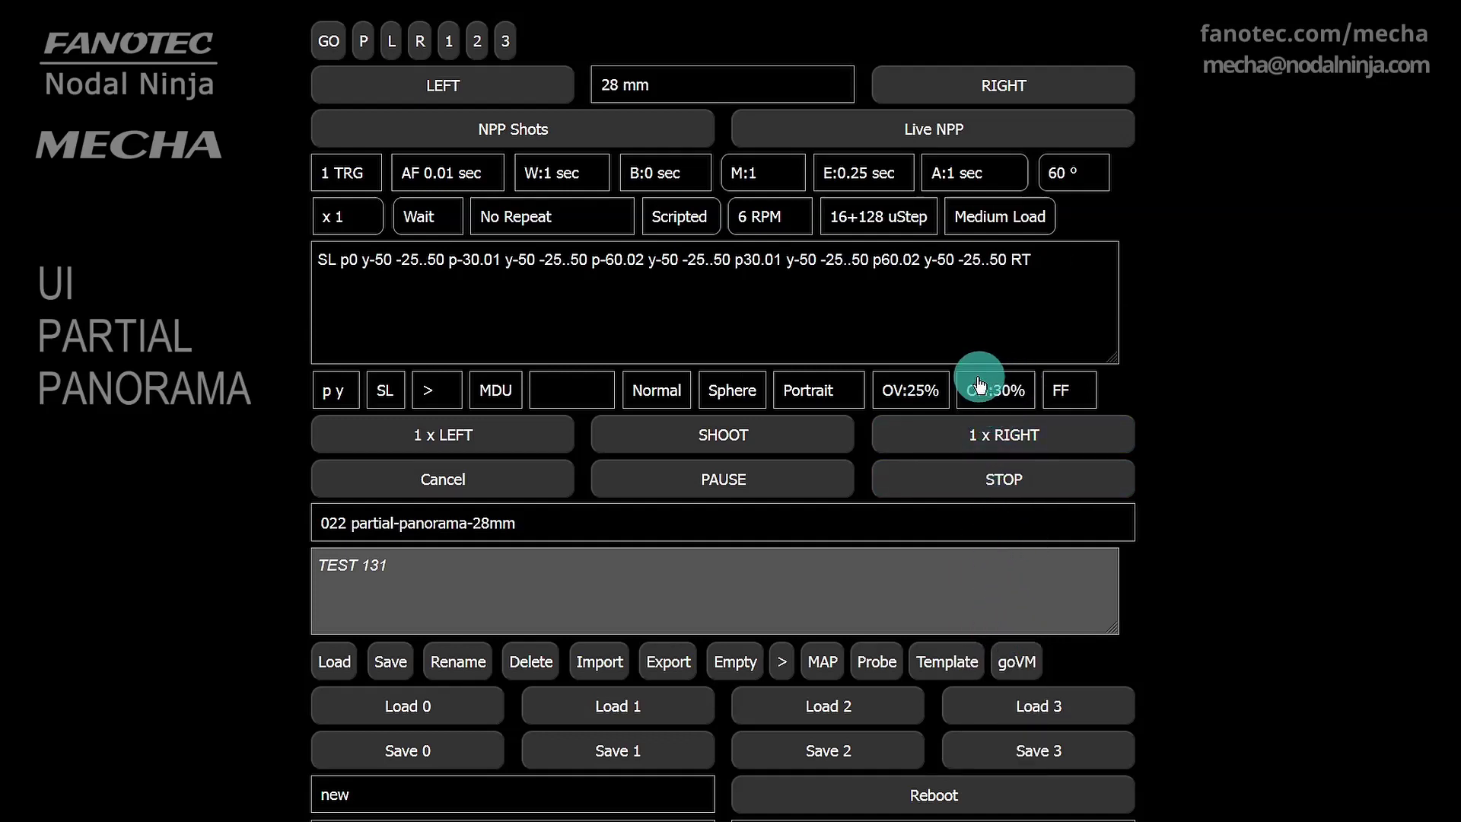
pyautogui.click(1012, 392)
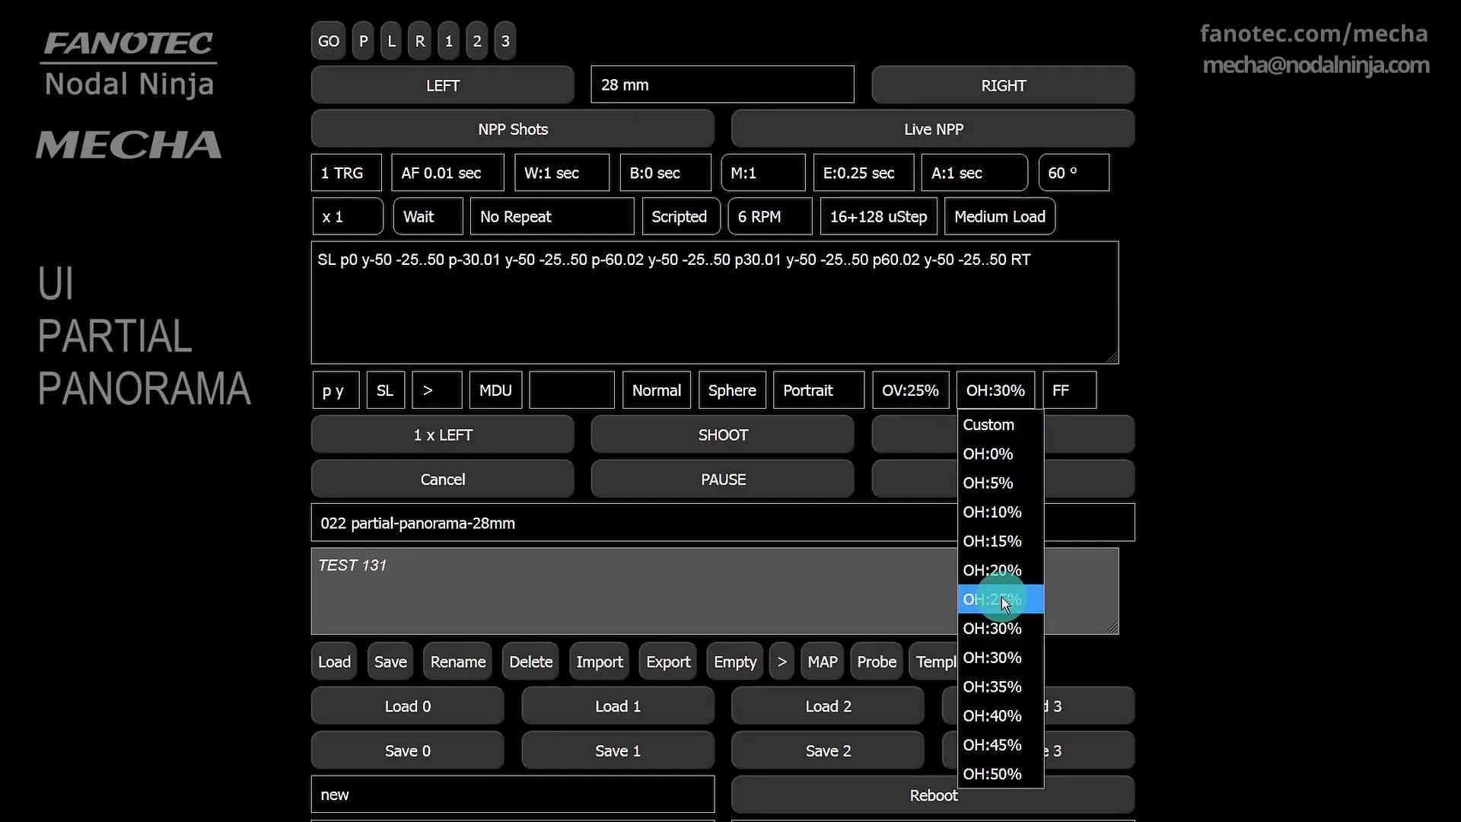
pyautogui.click(1004, 602)
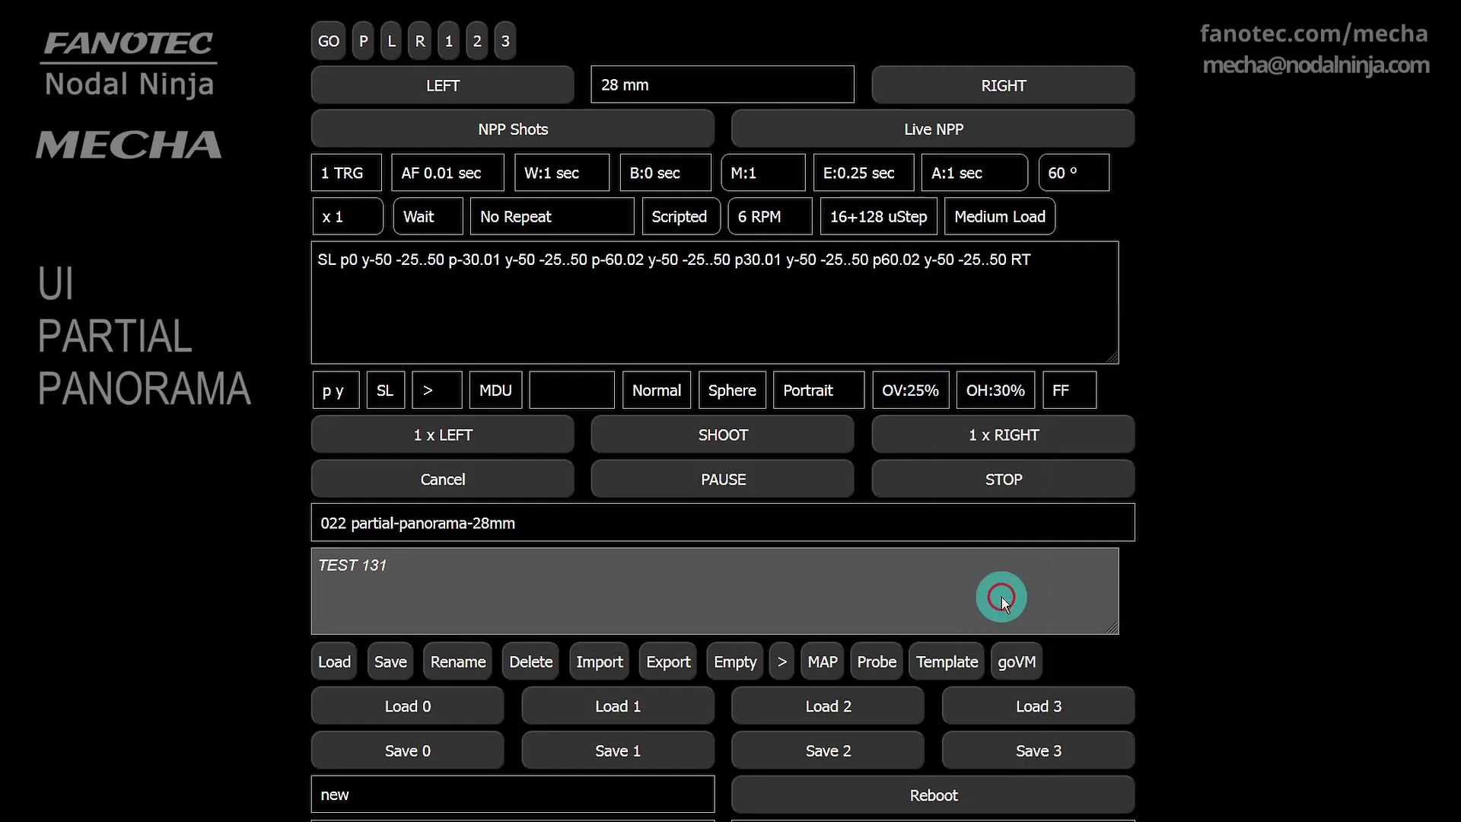
# Step: Review the sensor crop factors, the shot timing settings, the Wait and Rewind choices, the repeat setting and the available axis modes
pyautogui.click(1079, 407)
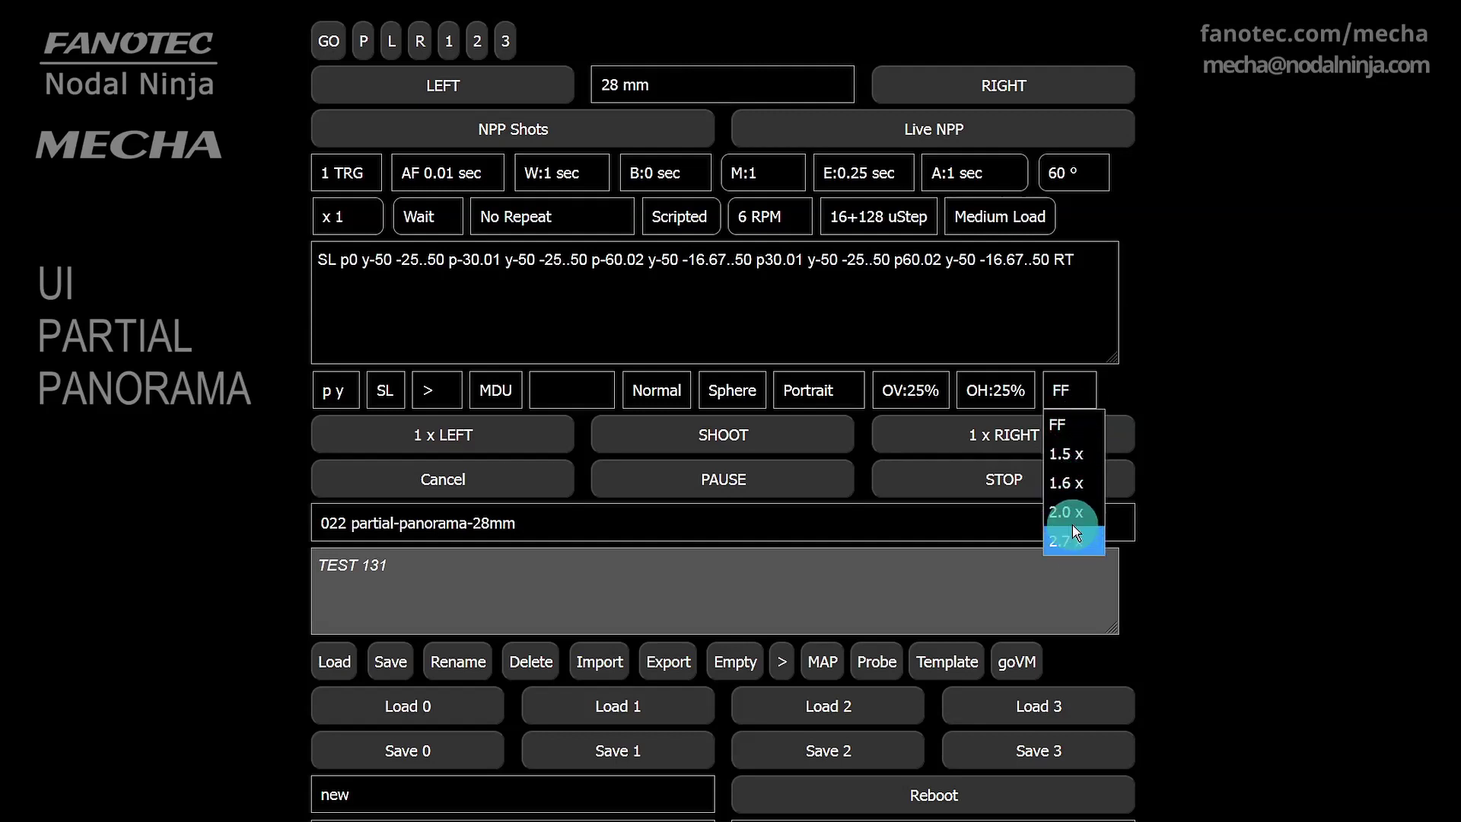
pyautogui.click(1065, 420)
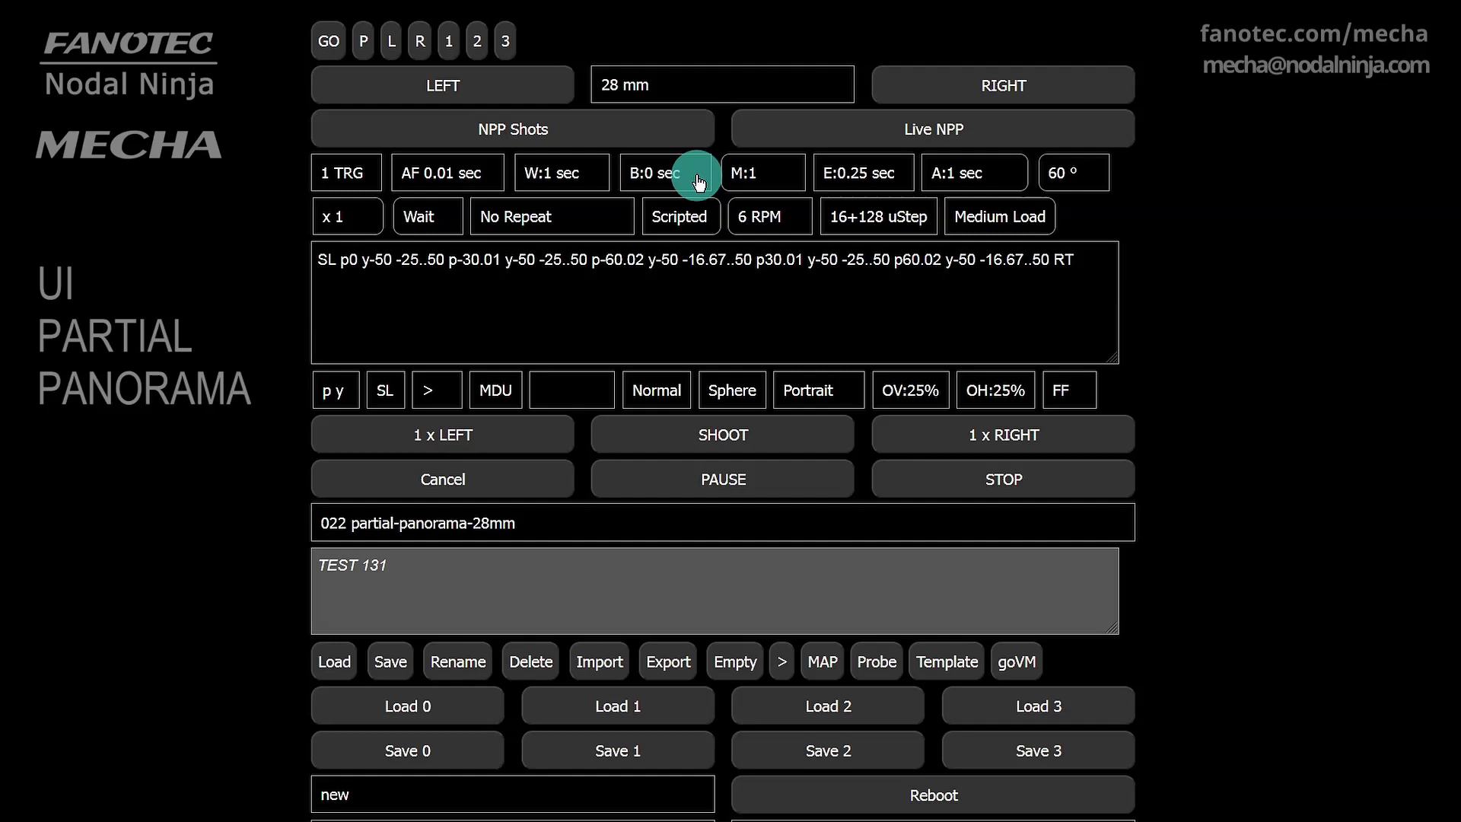
pyautogui.moveTo(697, 181)
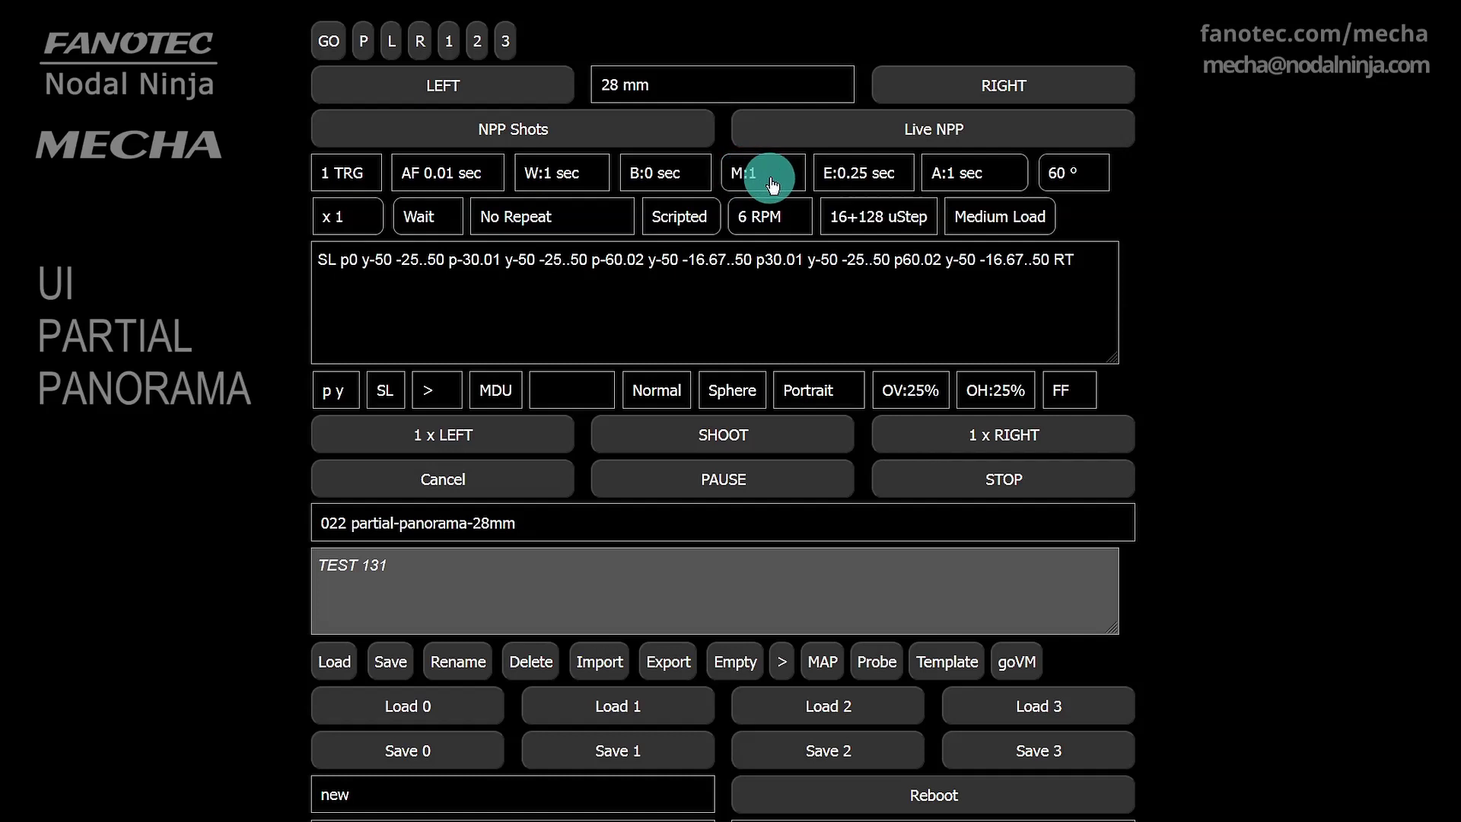
pyautogui.moveTo(778, 180)
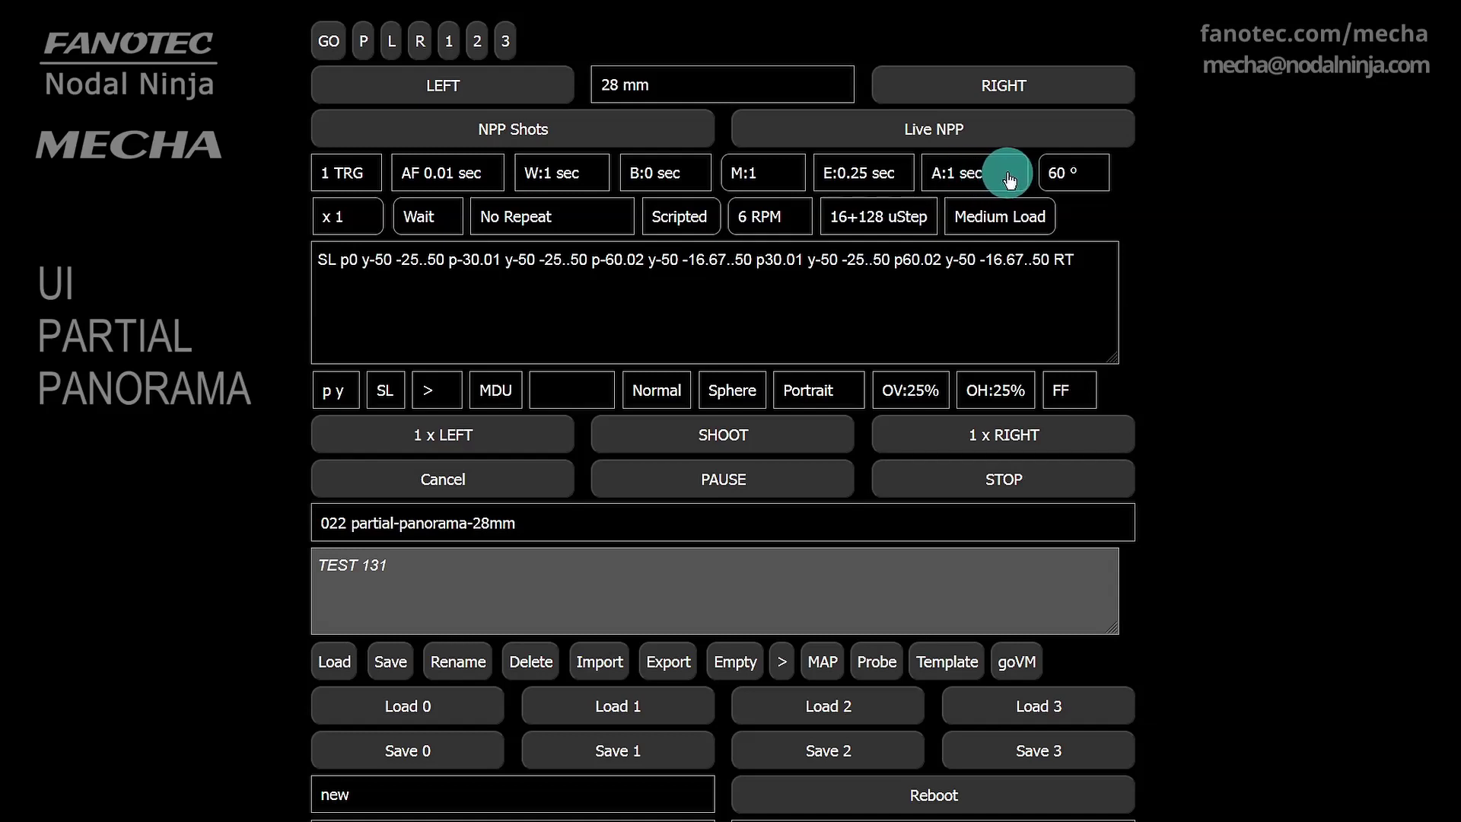
pyautogui.moveTo(1010, 179)
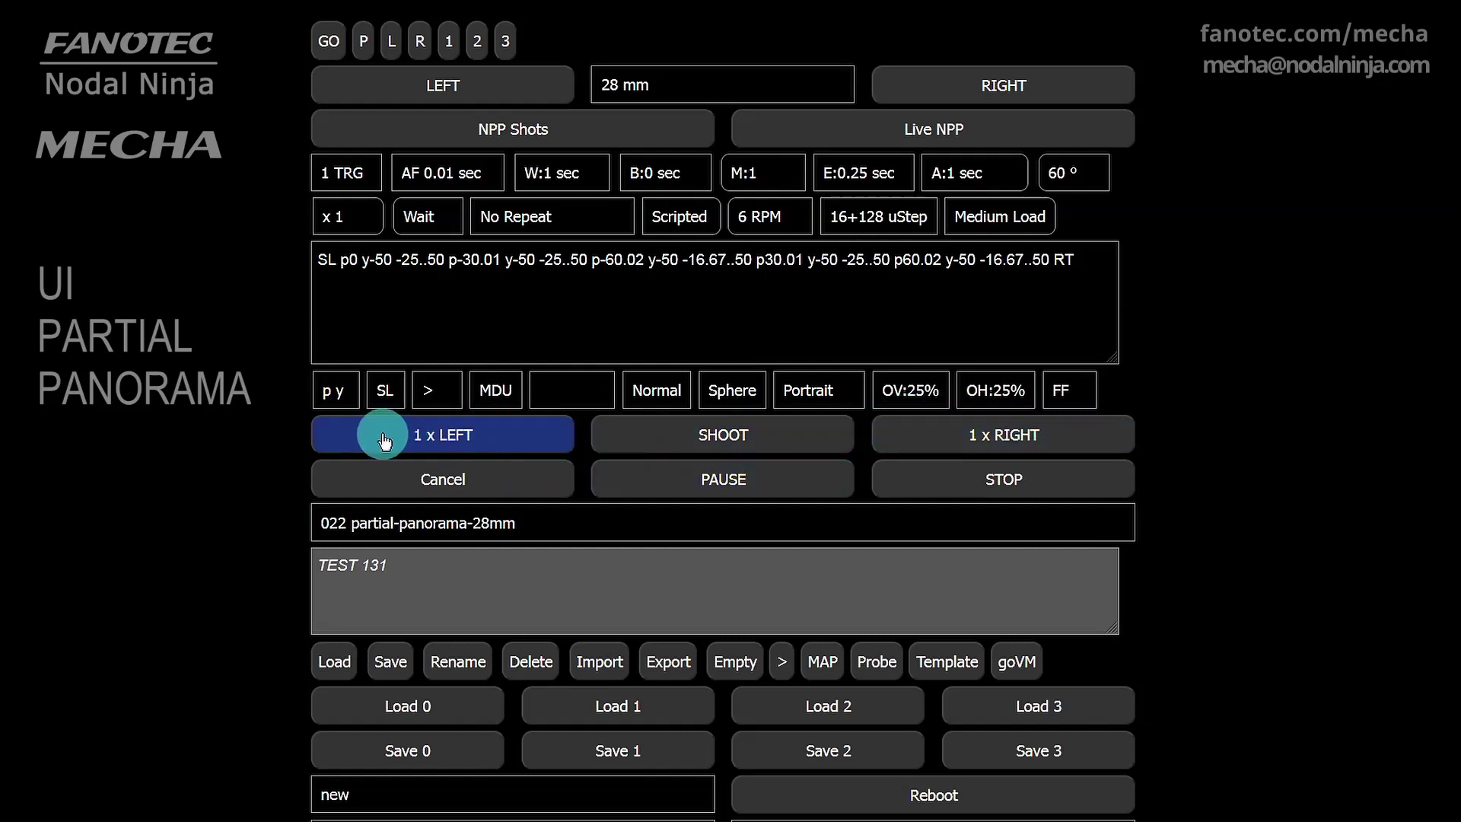
pyautogui.click(439, 227)
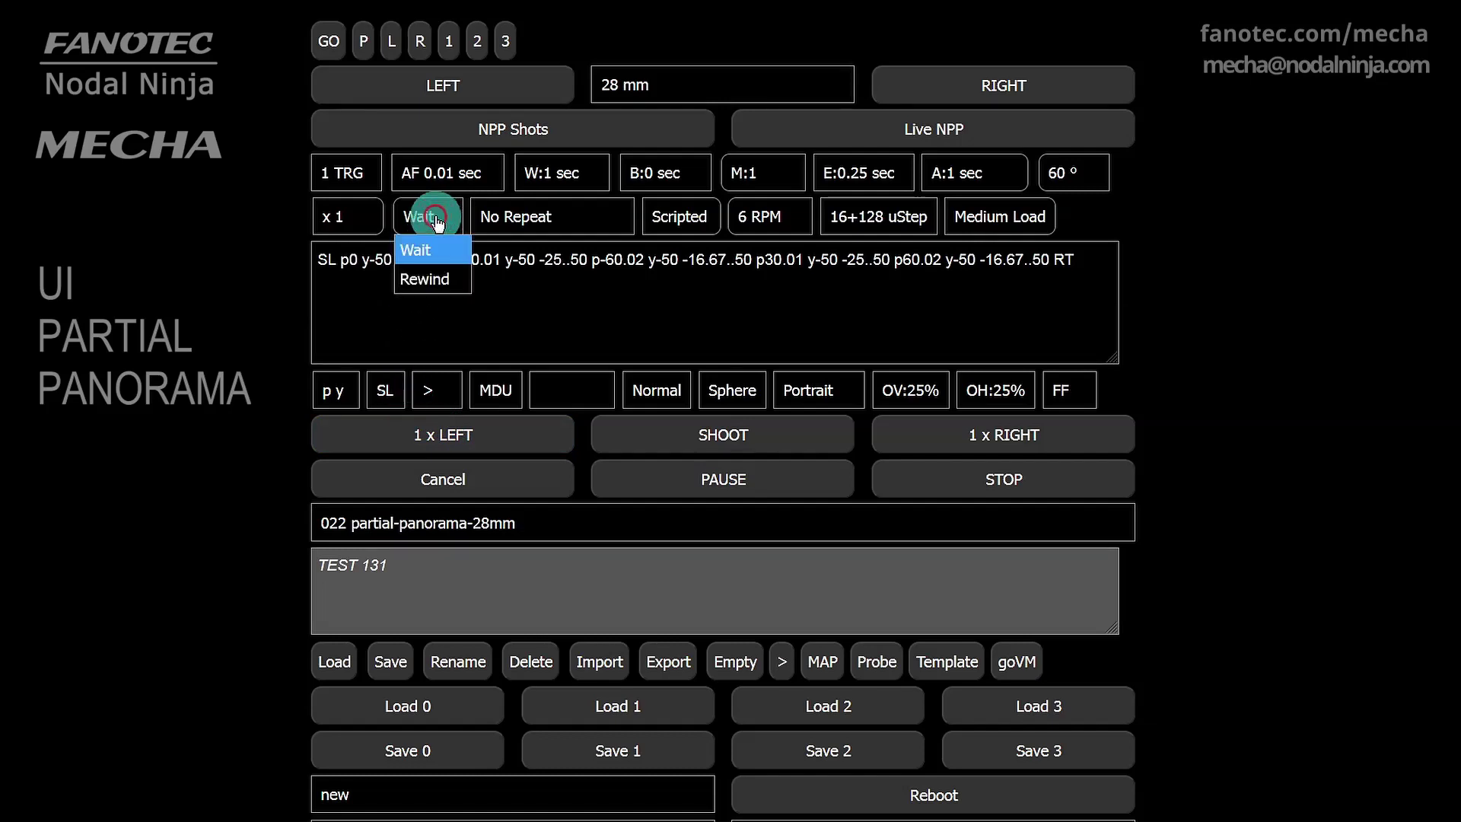
pyautogui.click(445, 257)
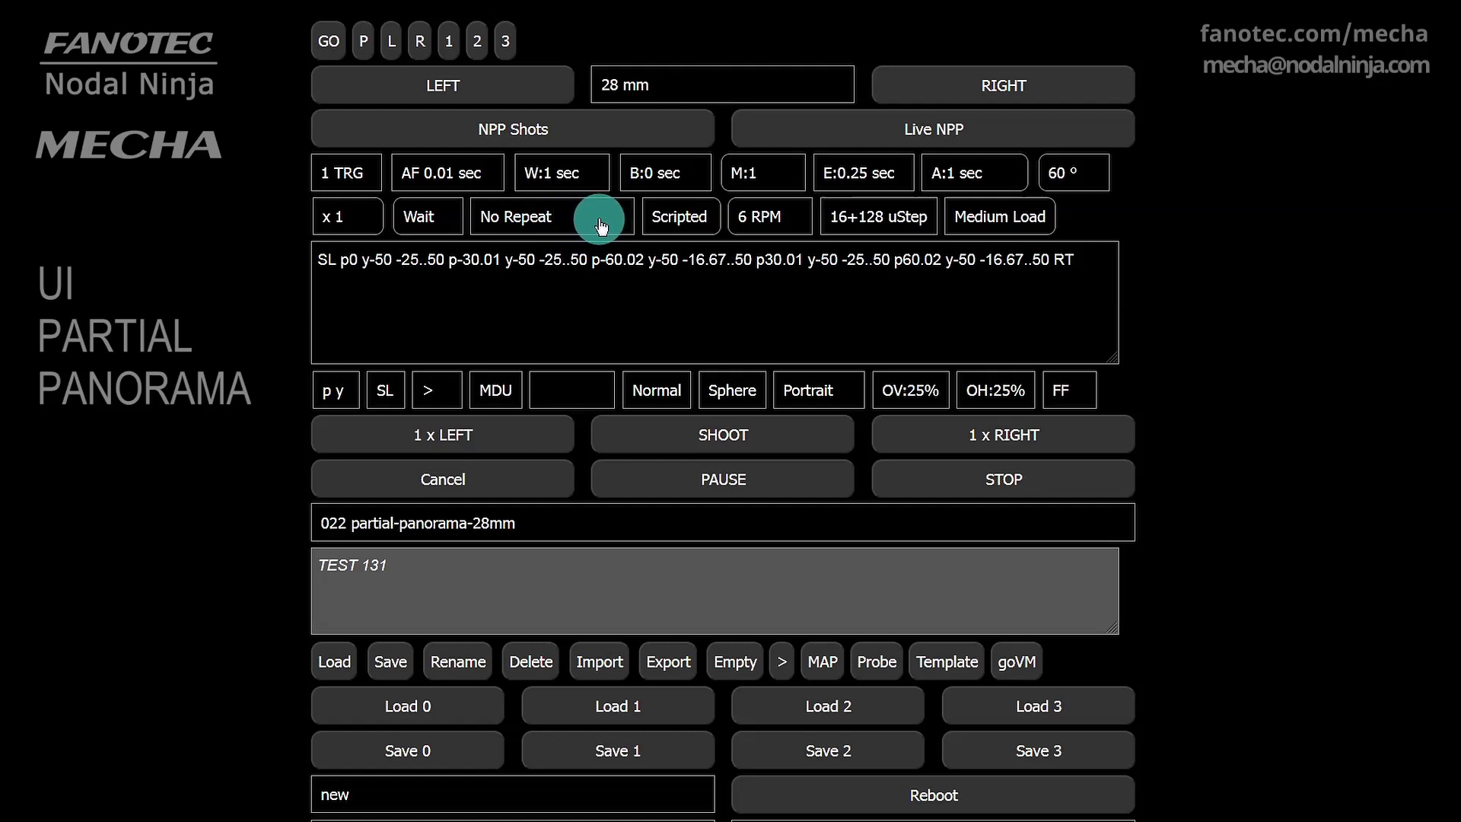
pyautogui.moveTo(601, 226)
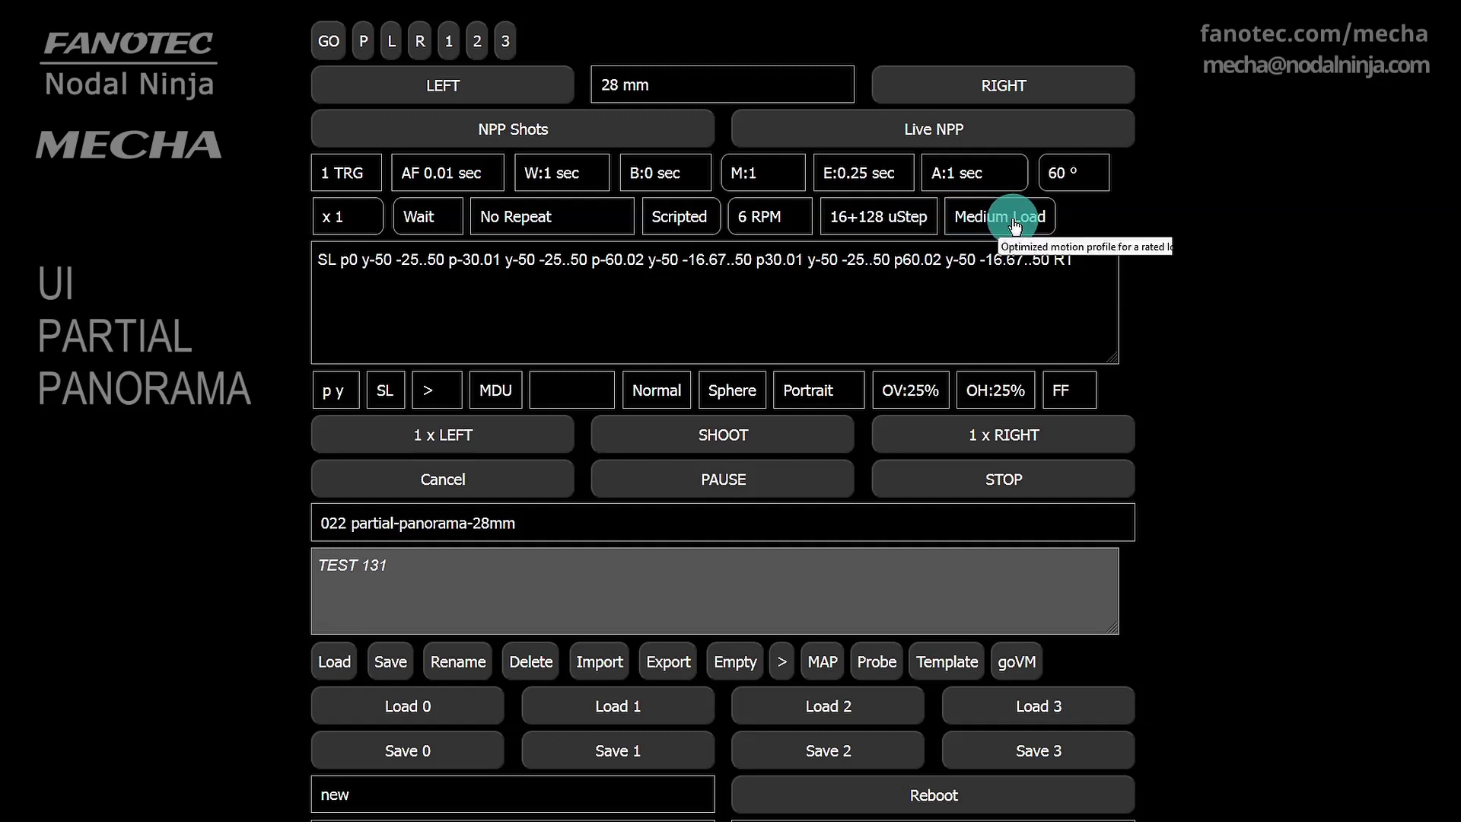
pyautogui.click(676, 217)
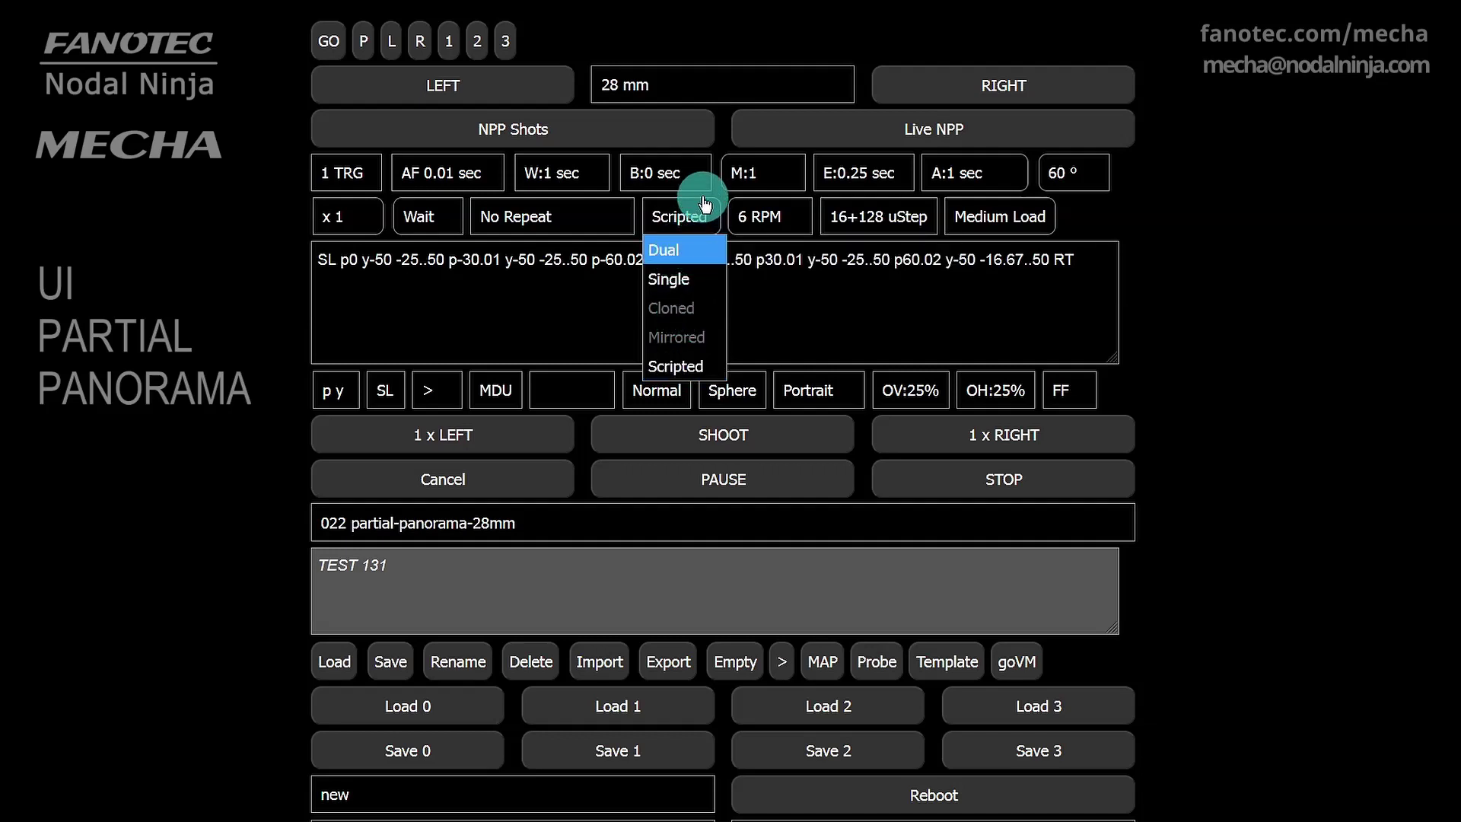
pyautogui.click(699, 220)
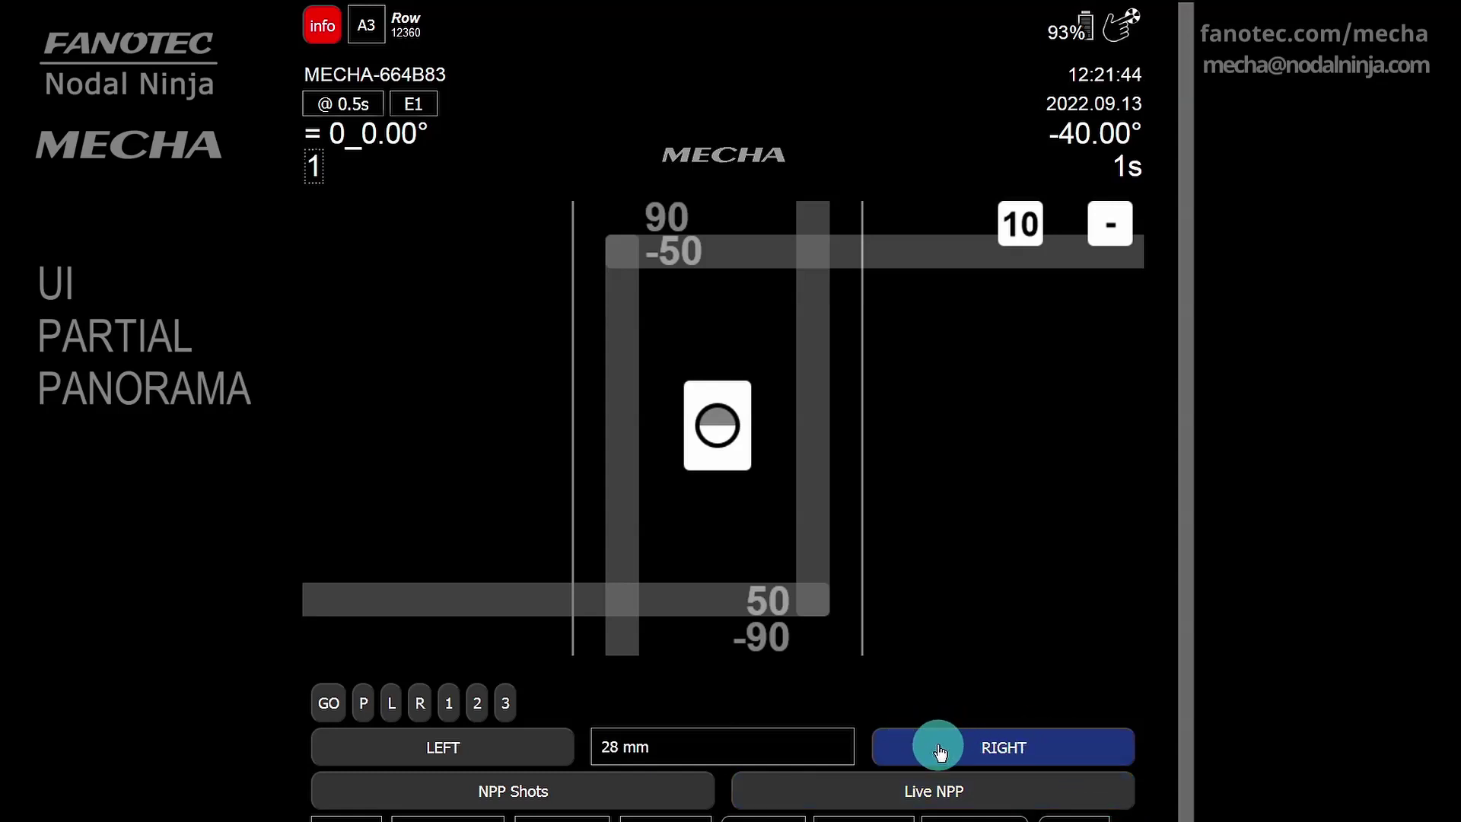
# Step: Start shooting the 28 mm partial panorama in the RIGHT direction
pyautogui.click(1065, 755)
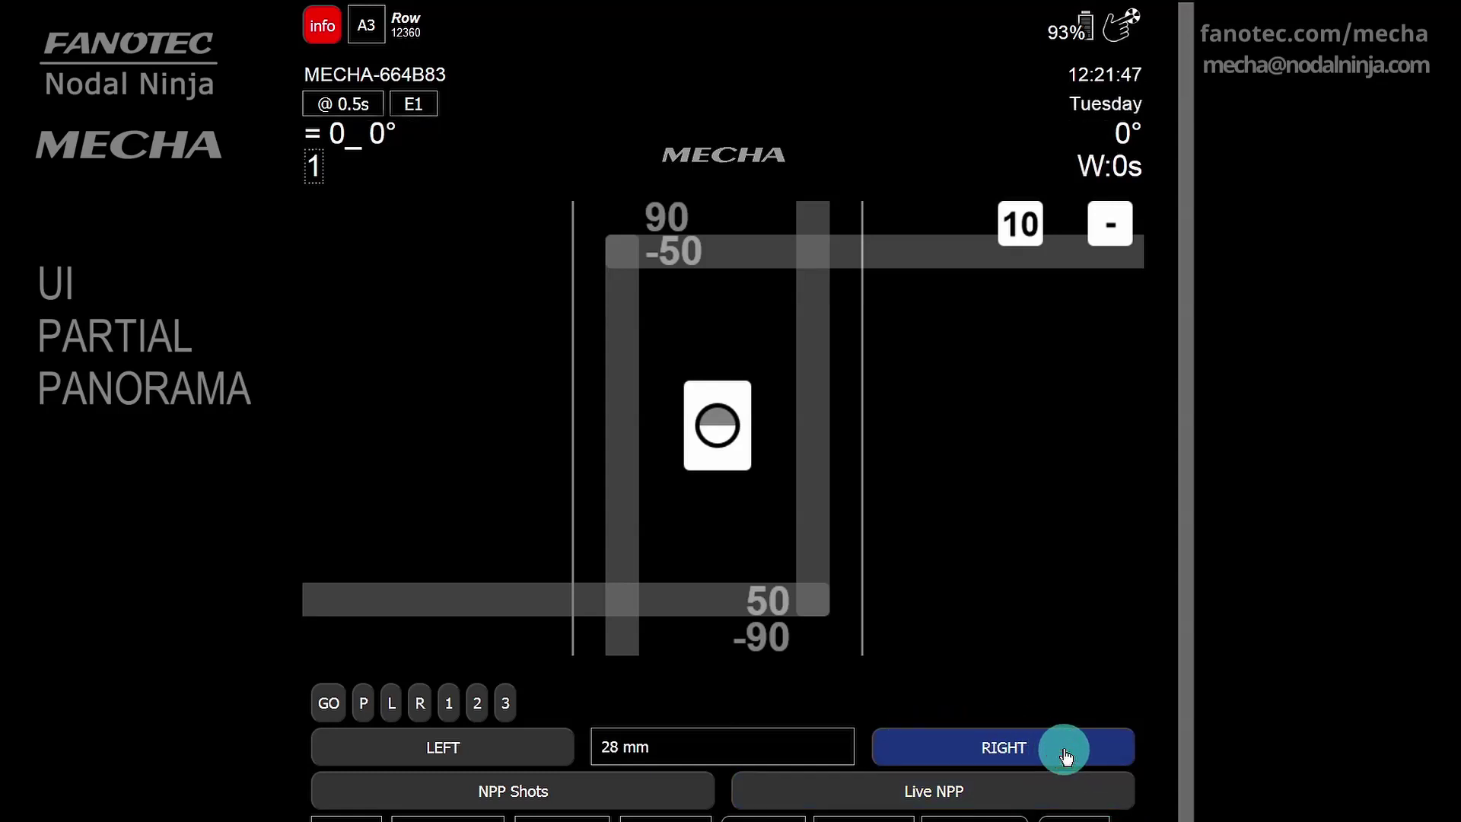
pyautogui.click(1075, 788)
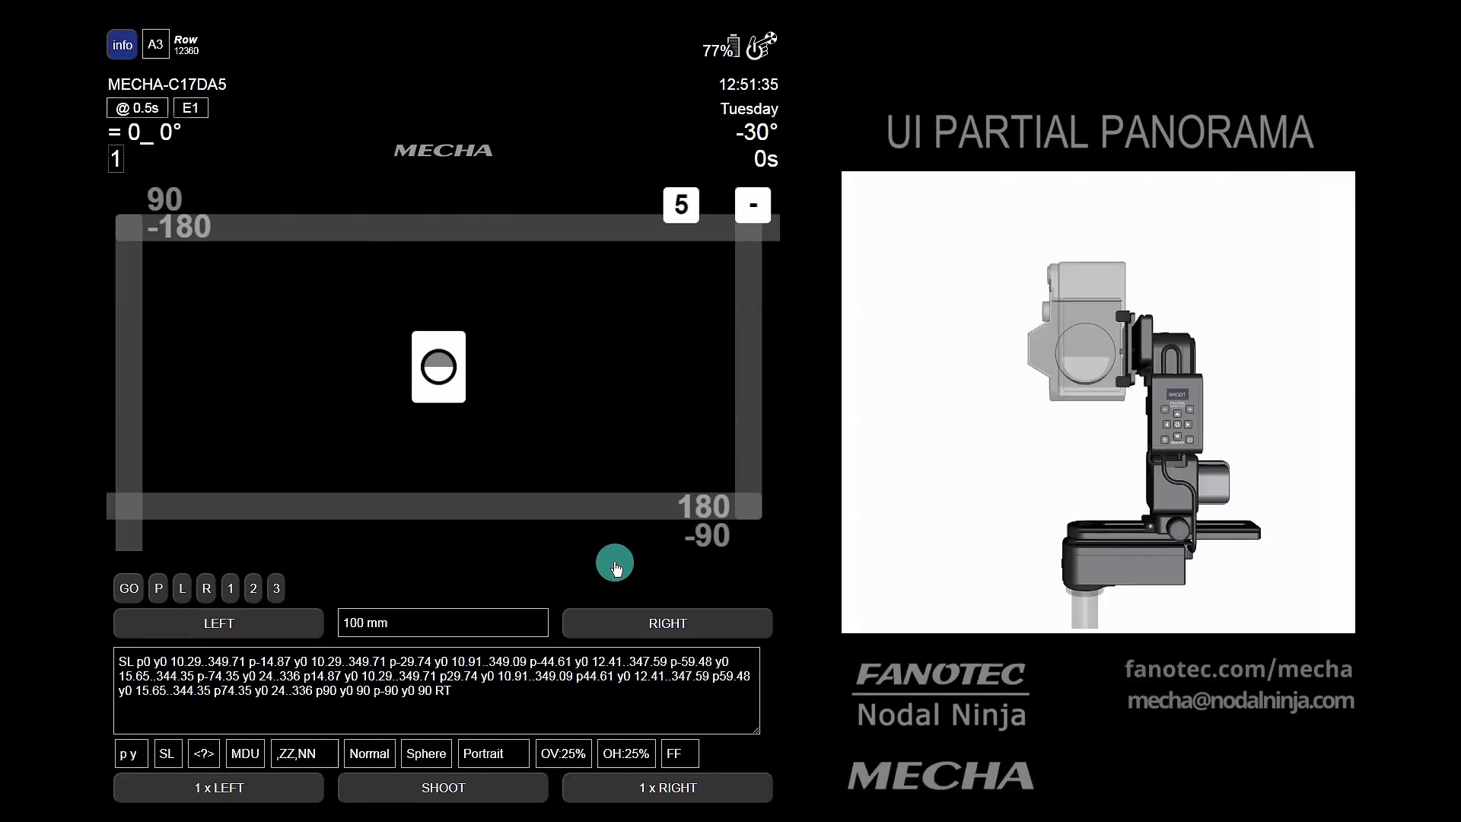
# Step: Limit the 100 mm panorama to yaw -30 to 30 and pitch 40 to -40, and start shooting in the RIGHT direction
pyautogui.moveTo(124, 228); pyautogui.dragTo(401, 325)
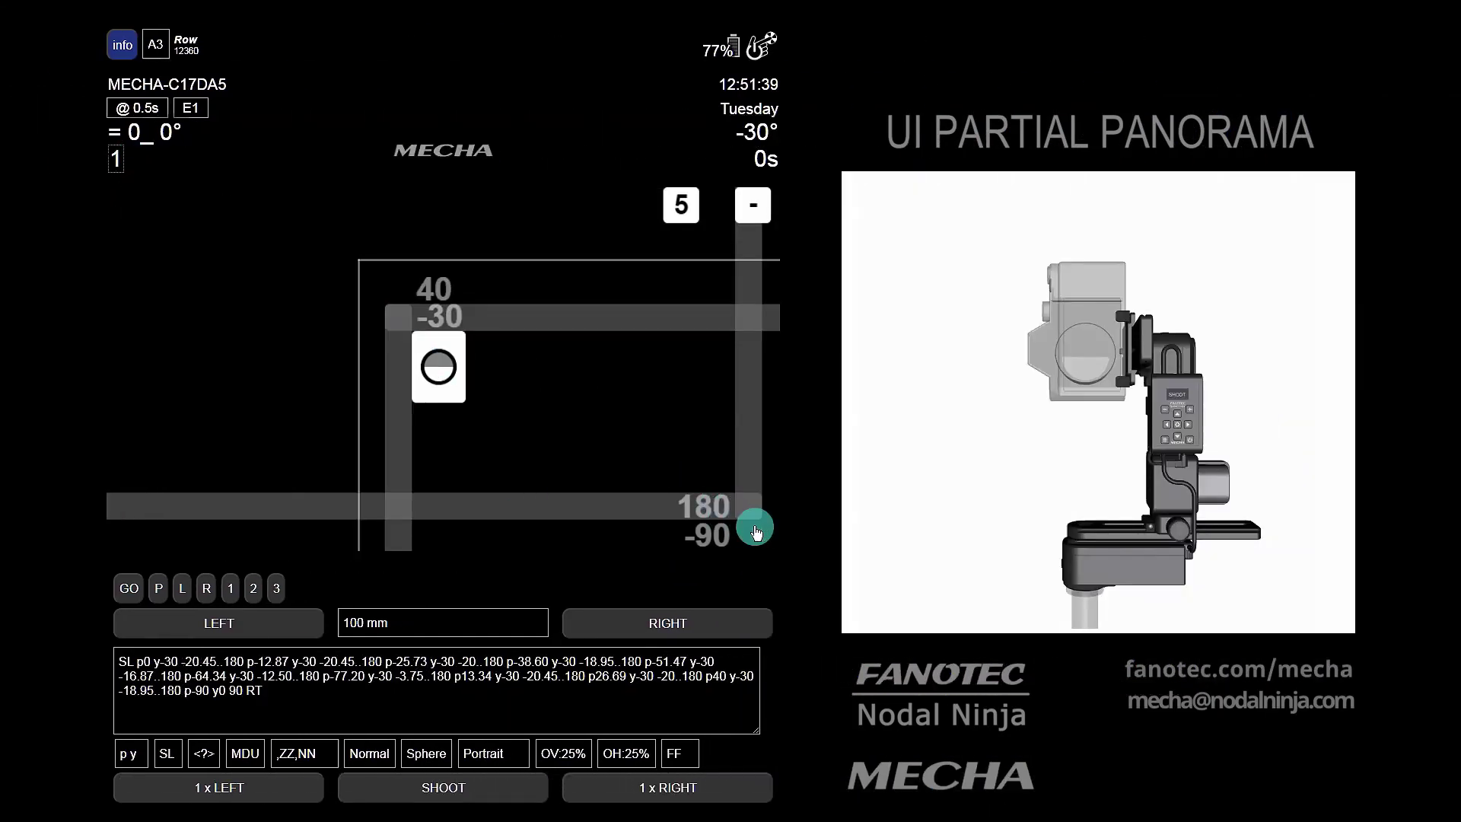
pyautogui.click(751, 514)
pyautogui.moveTo(751, 514); pyautogui.dragTo(446, 378)
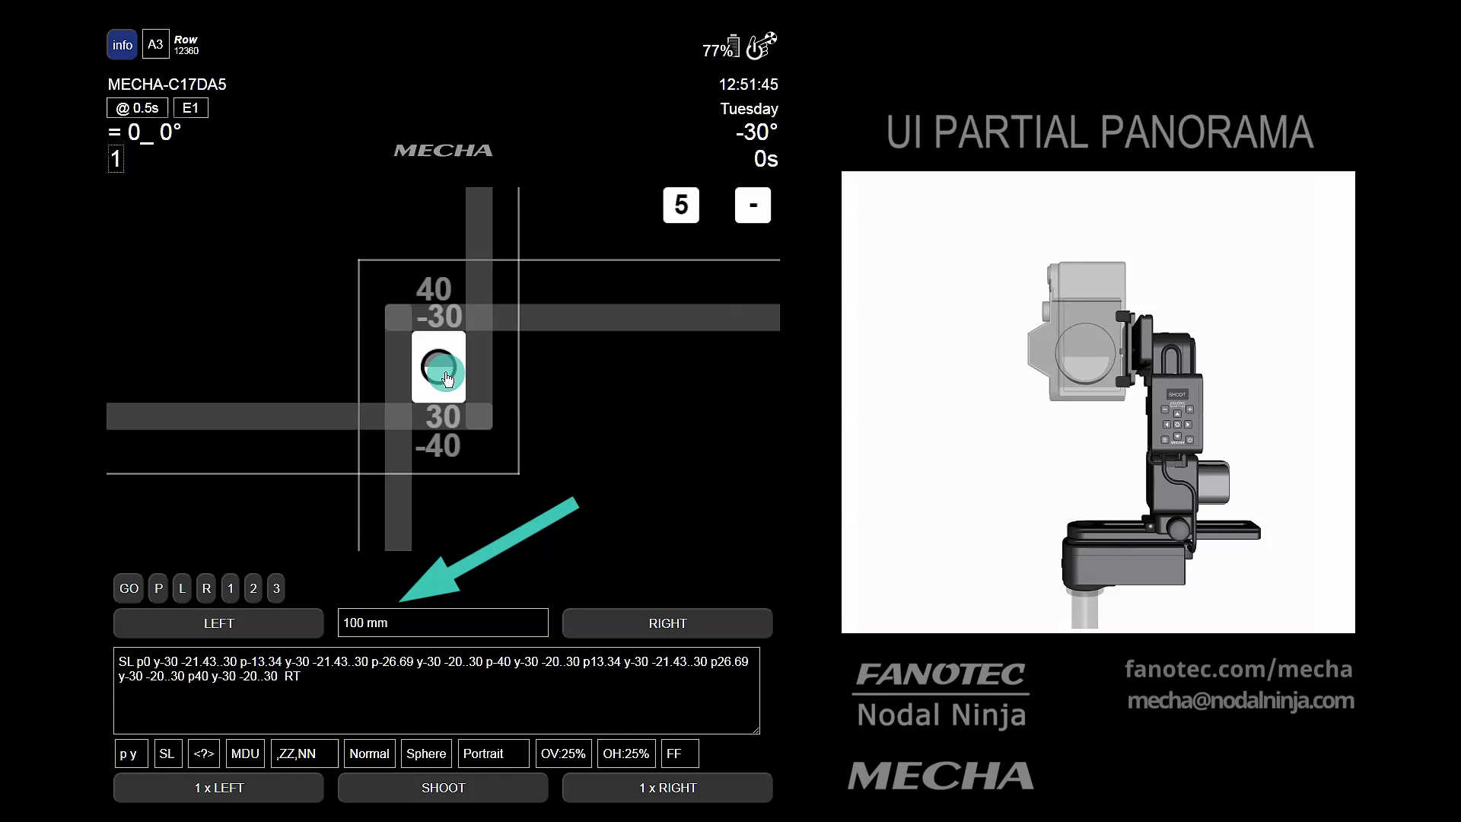
pyautogui.click(447, 378)
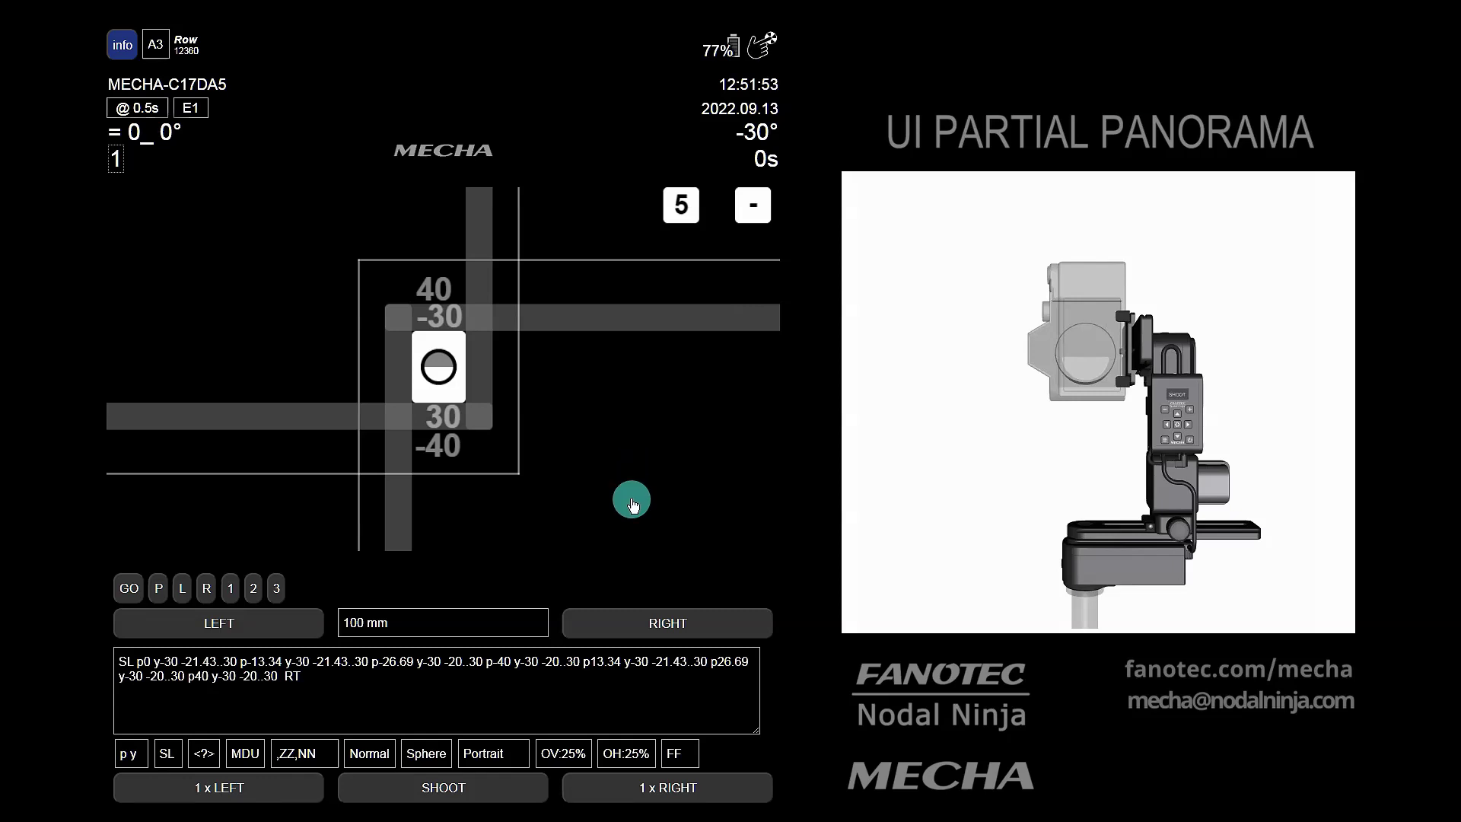
pyautogui.click(687, 627)
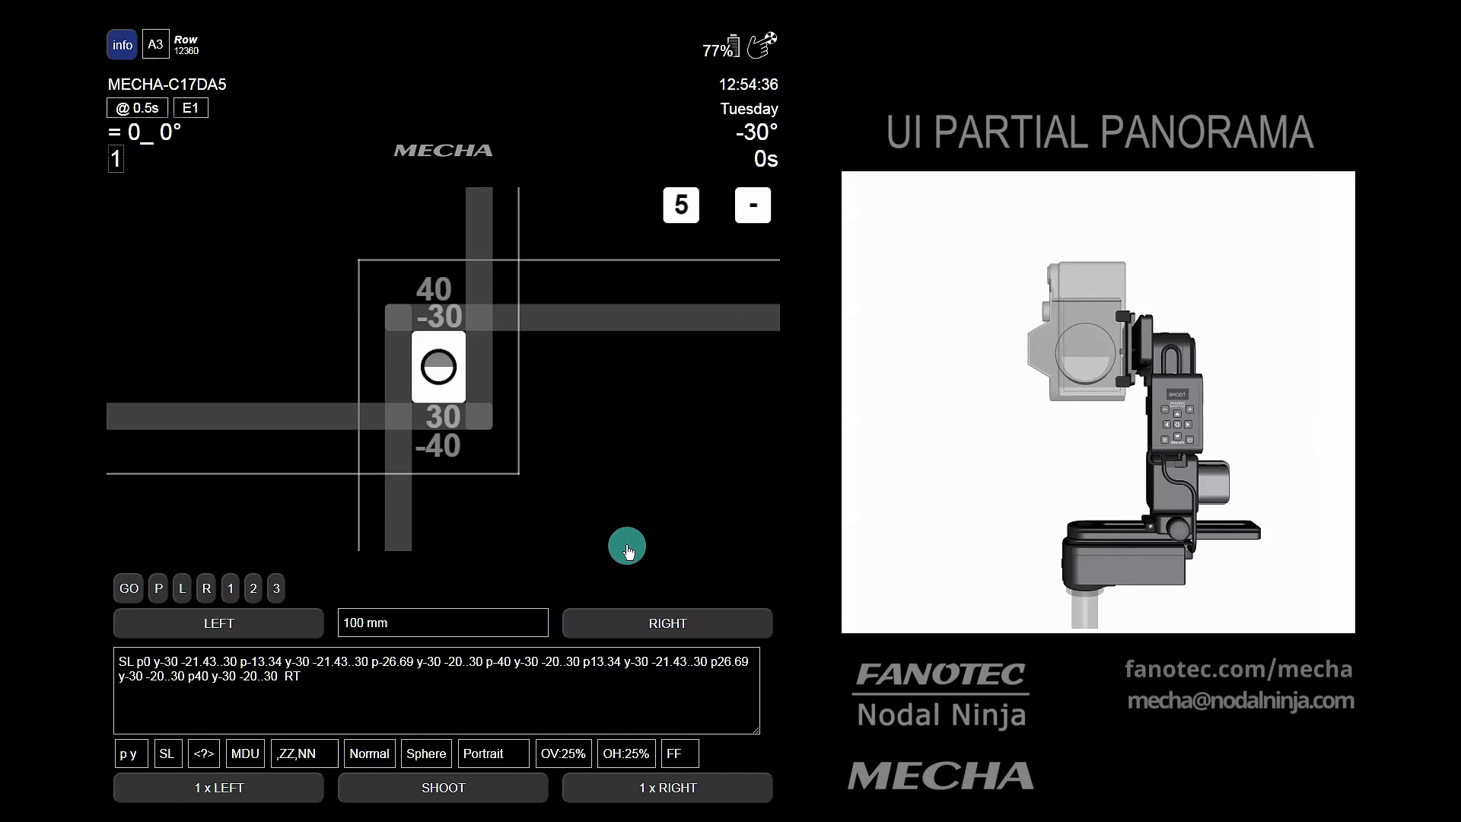
# Step: Set the 100 mm panorama script's shooting pattern to ZigZag
pyautogui.click(372, 755)
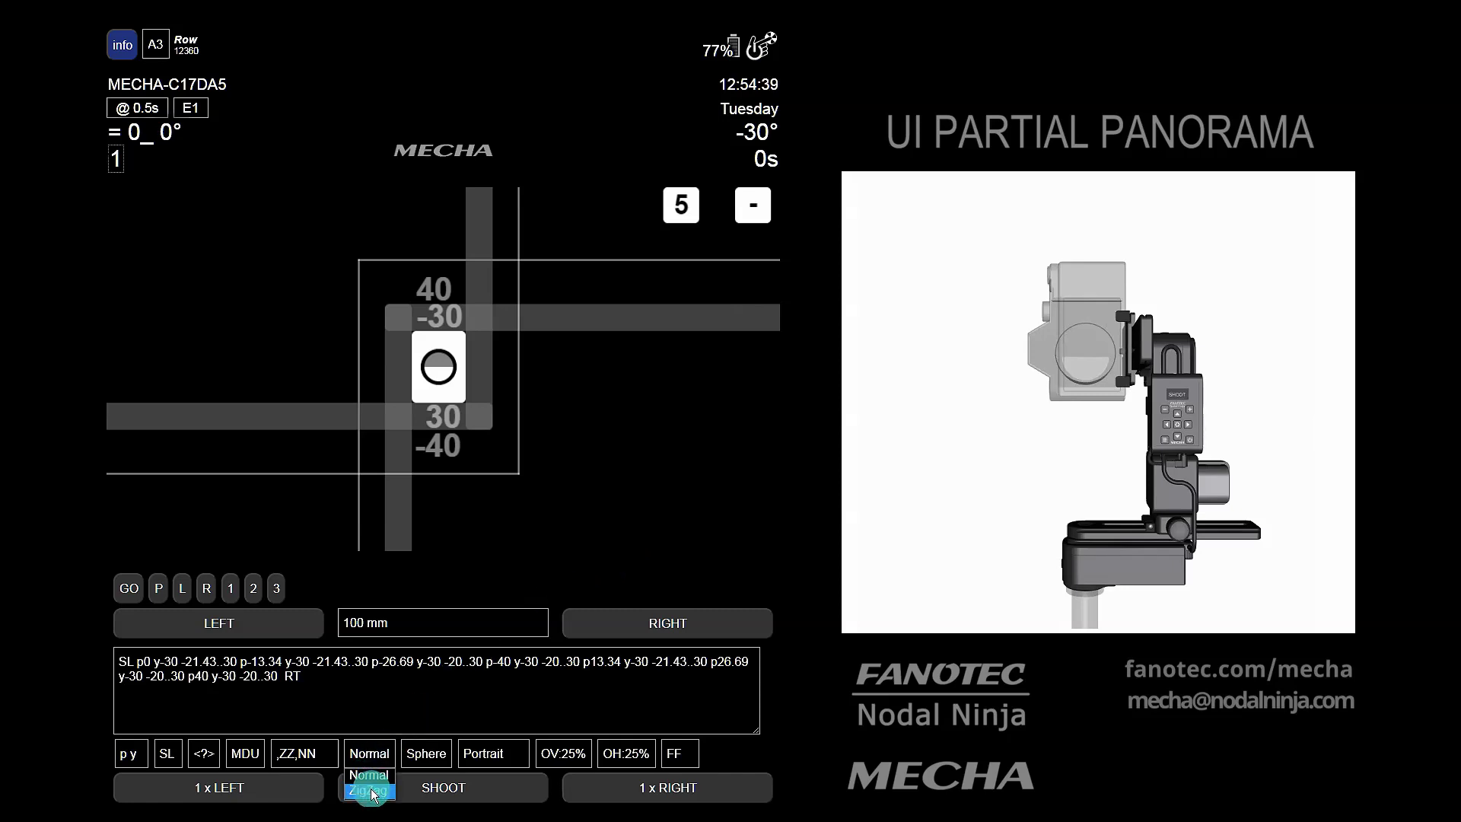
pyautogui.click(372, 789)
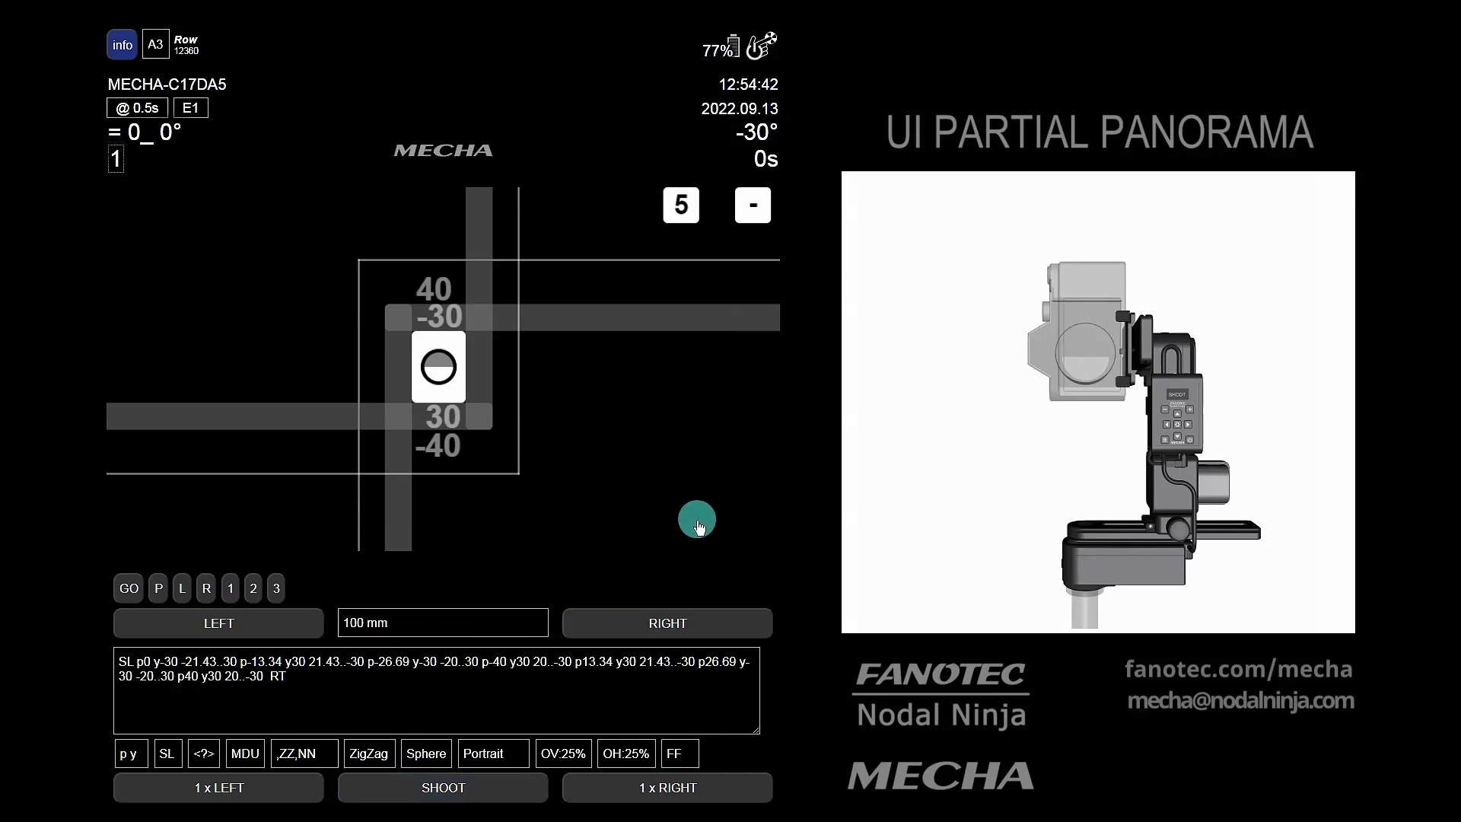
# Step: Start shooting the 100 mm ZigZag panorama in the RIGHT direction, and set the script's row order to M
pyautogui.click(681, 631)
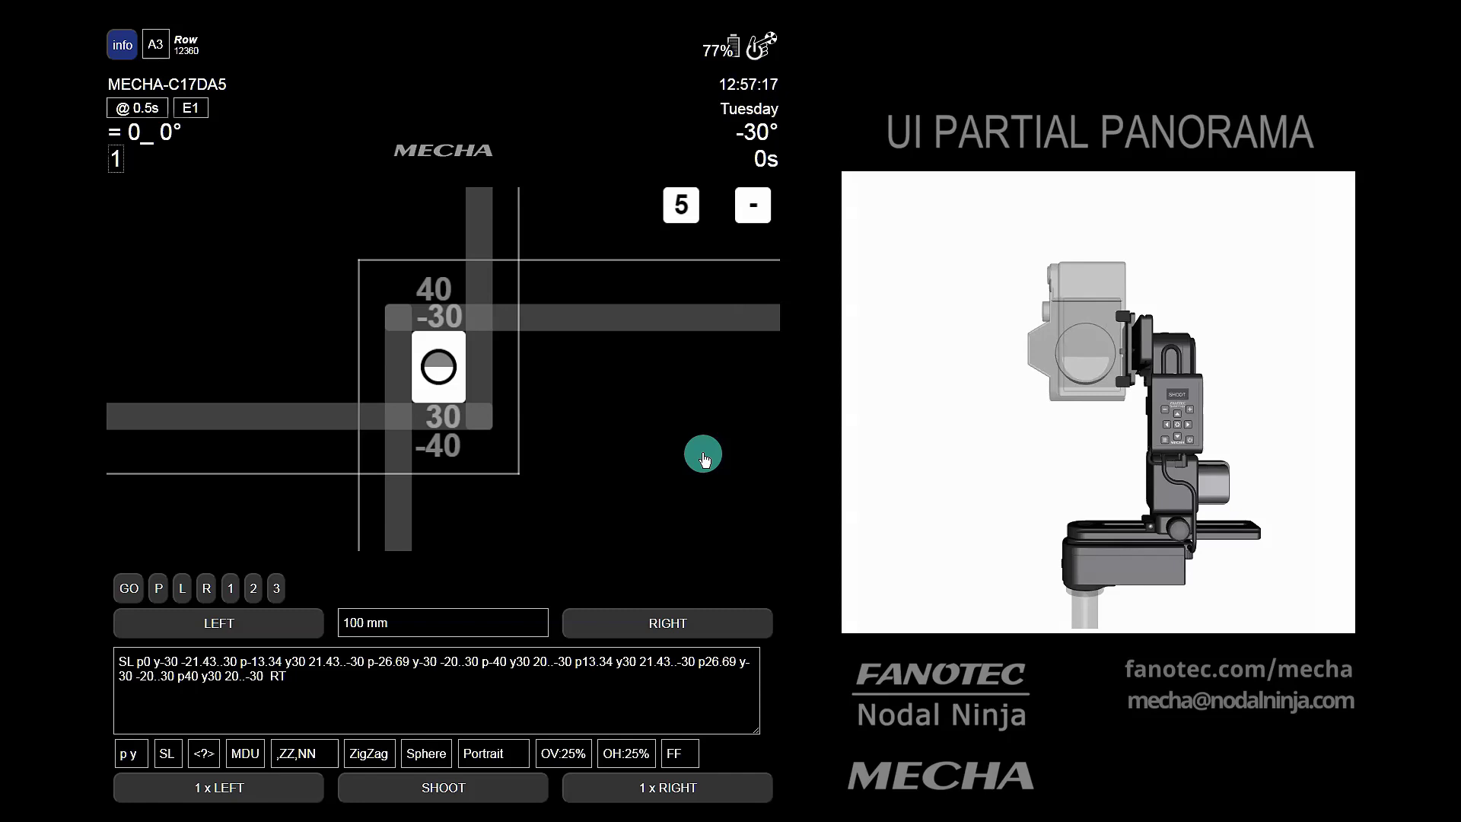
pyautogui.click(244, 755)
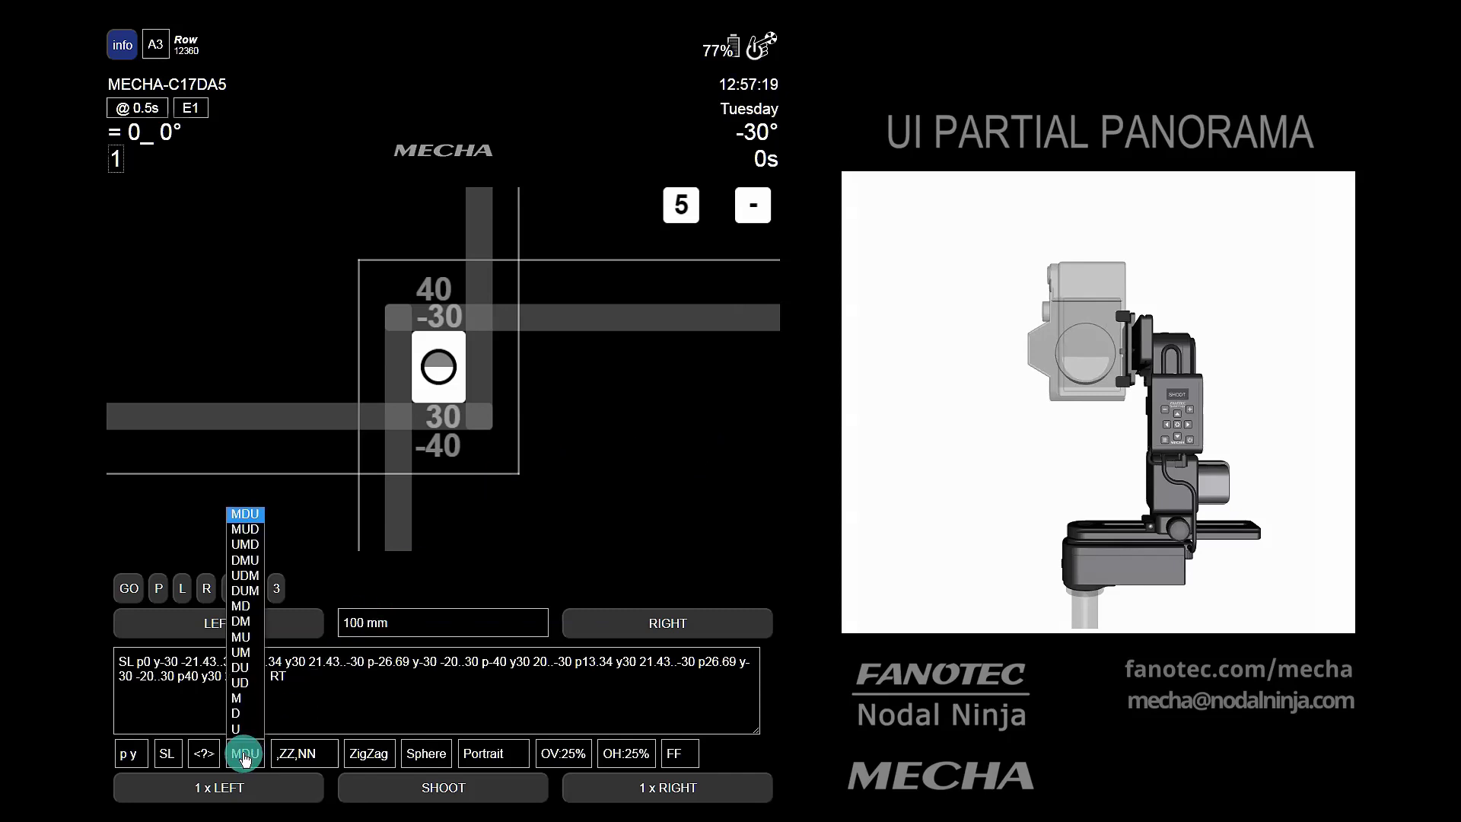
pyautogui.click(244, 699)
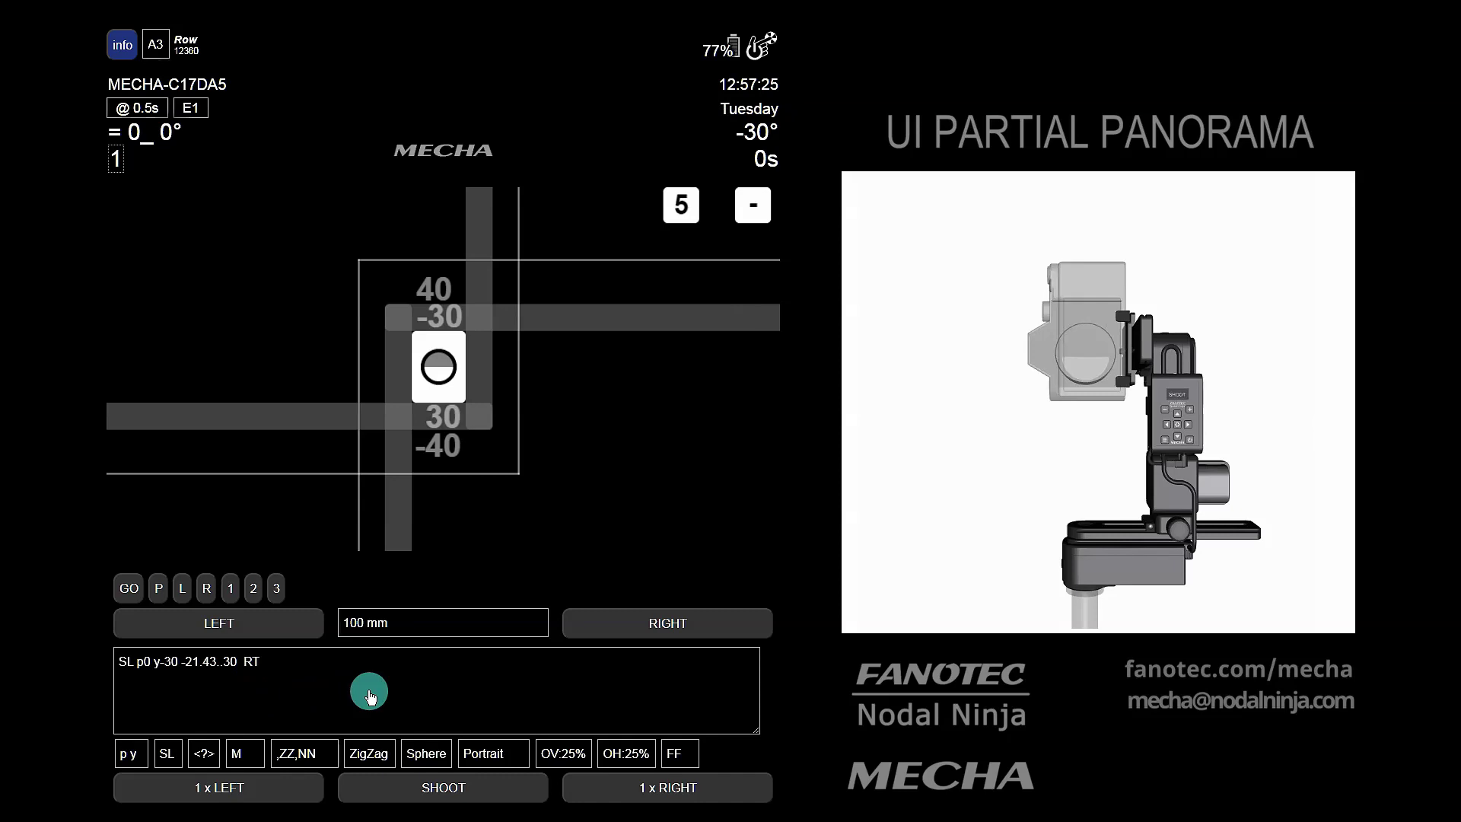
# Step: Shoot the single-row 100 mm panorama in the RIGHT direction and again in the LEFT direction
pyautogui.click(679, 630)
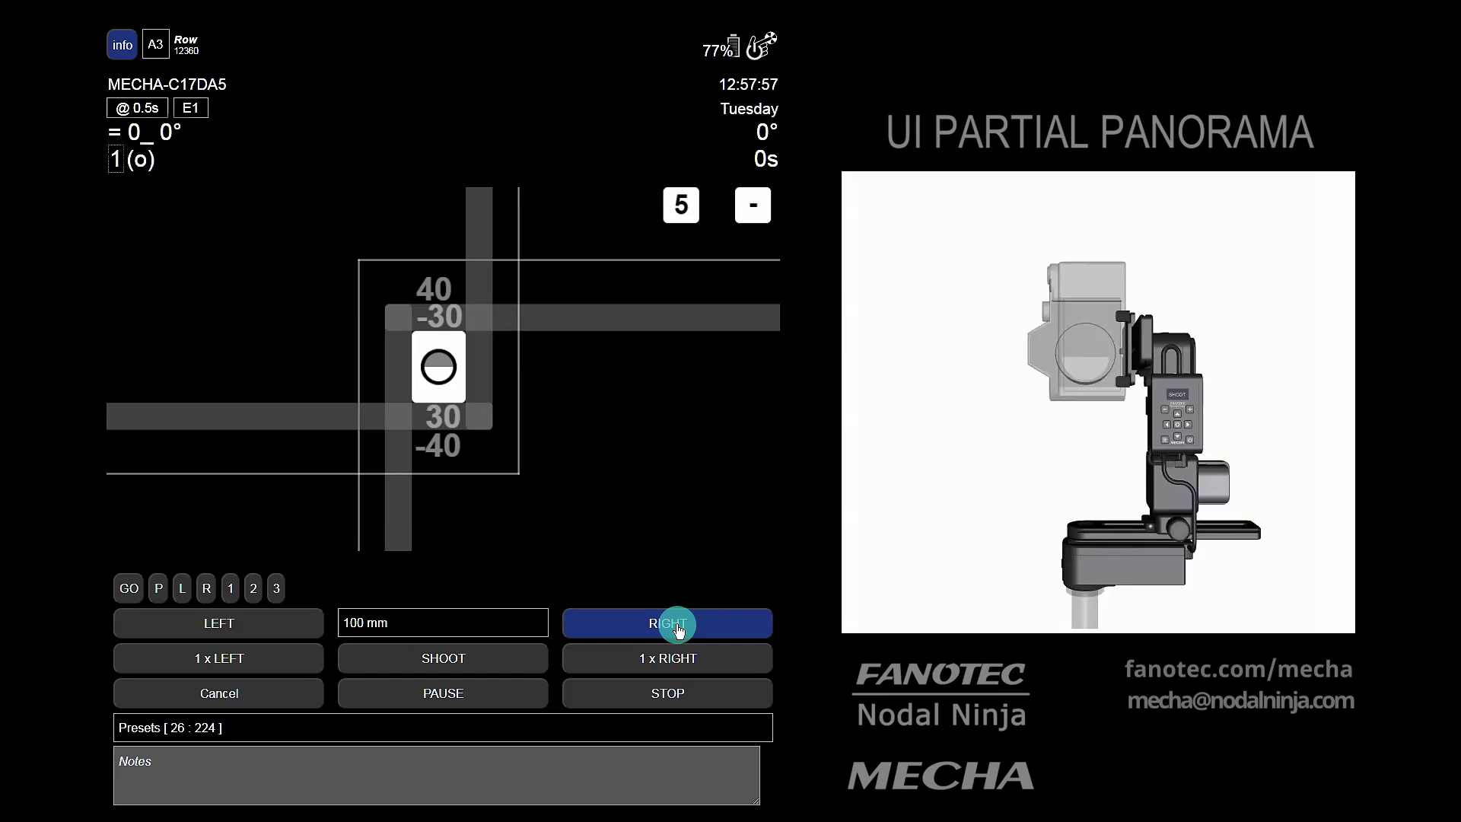
pyautogui.click(676, 624)
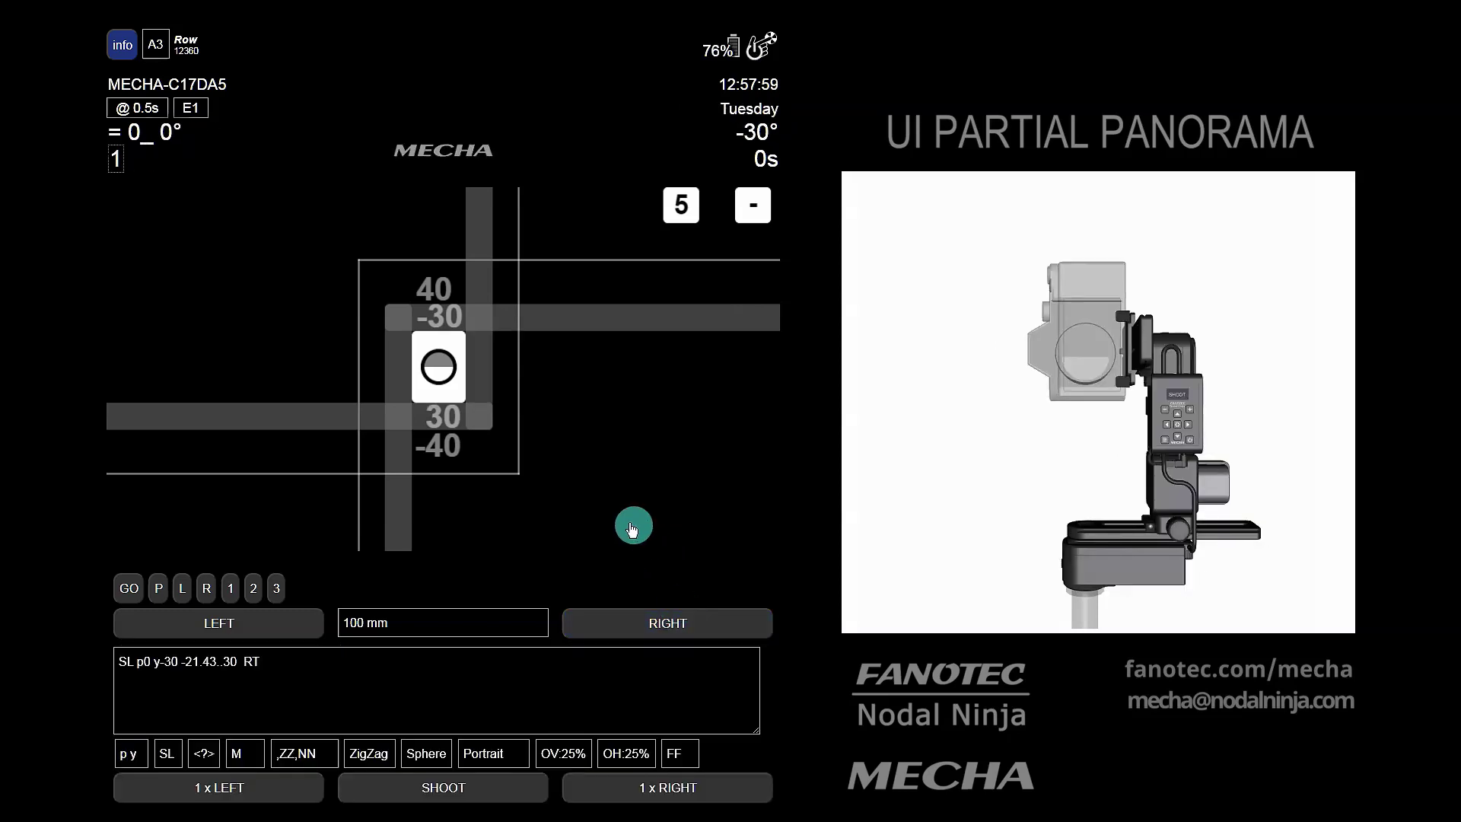
pyautogui.click(219, 626)
# Step: Set the 100 mm script's row order to UMD and its shot layout to Grid
pyautogui.click(245, 753)
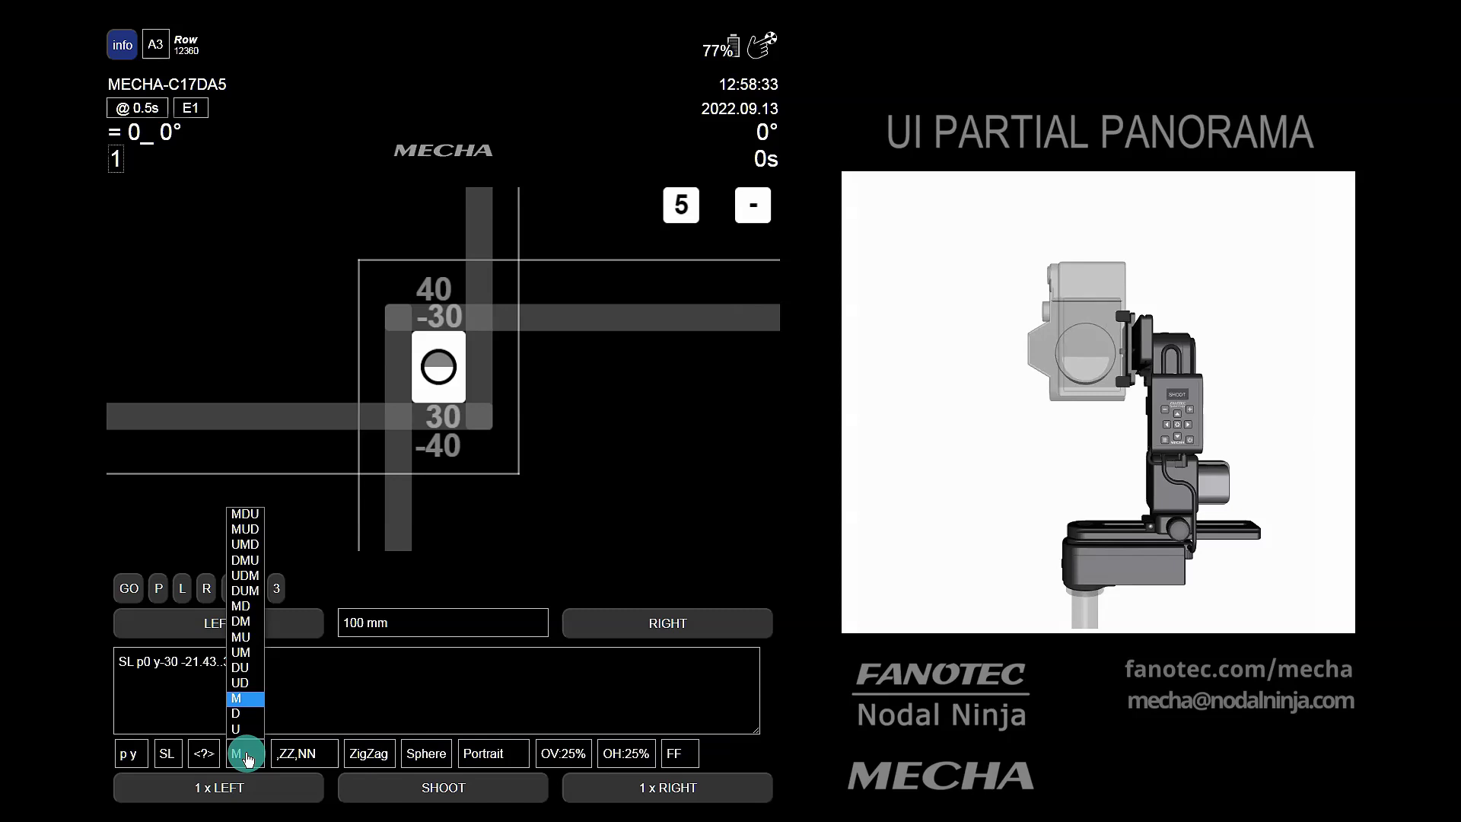
pyautogui.click(244, 545)
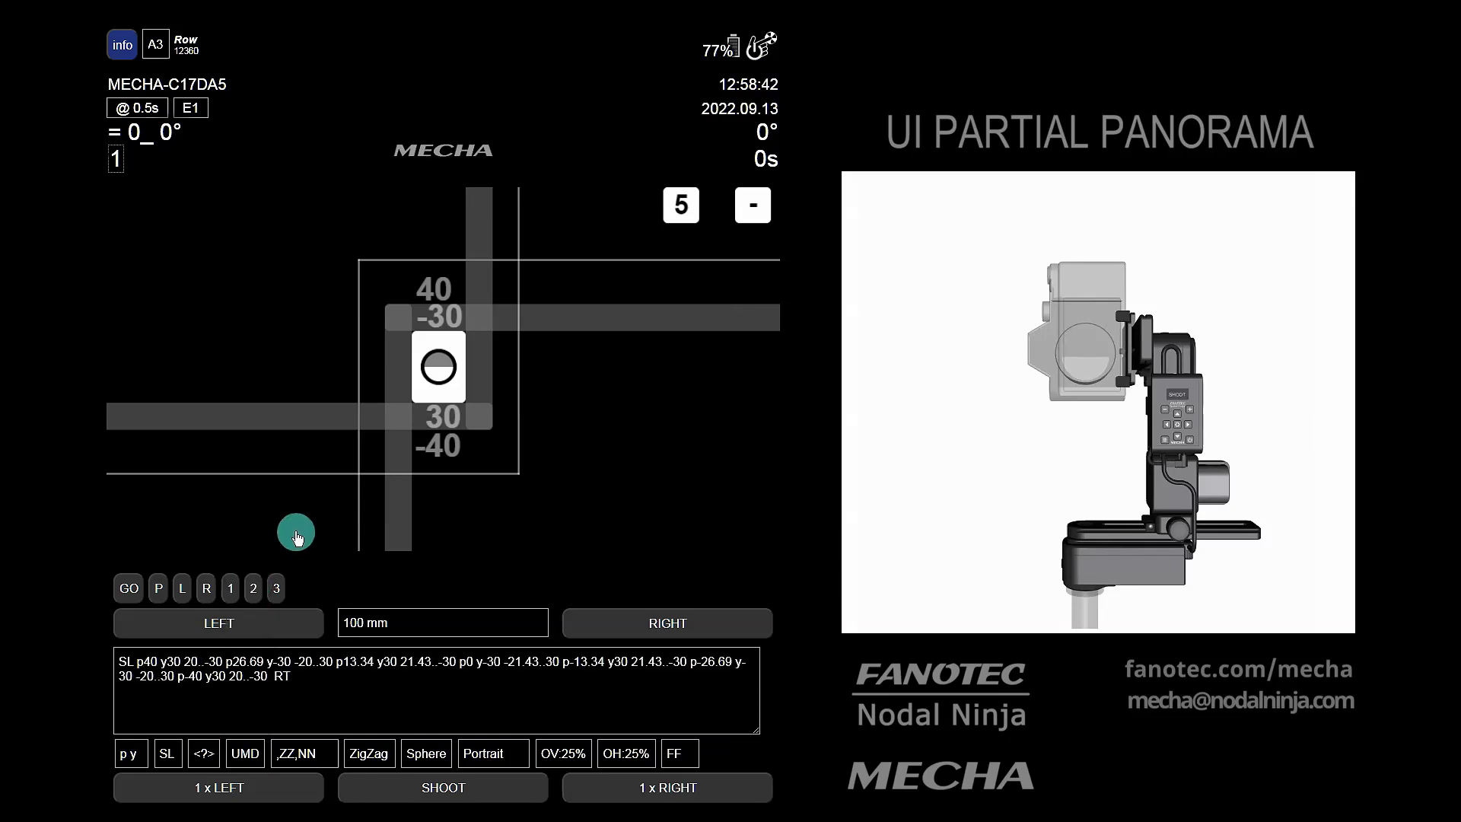
pyautogui.click(426, 753)
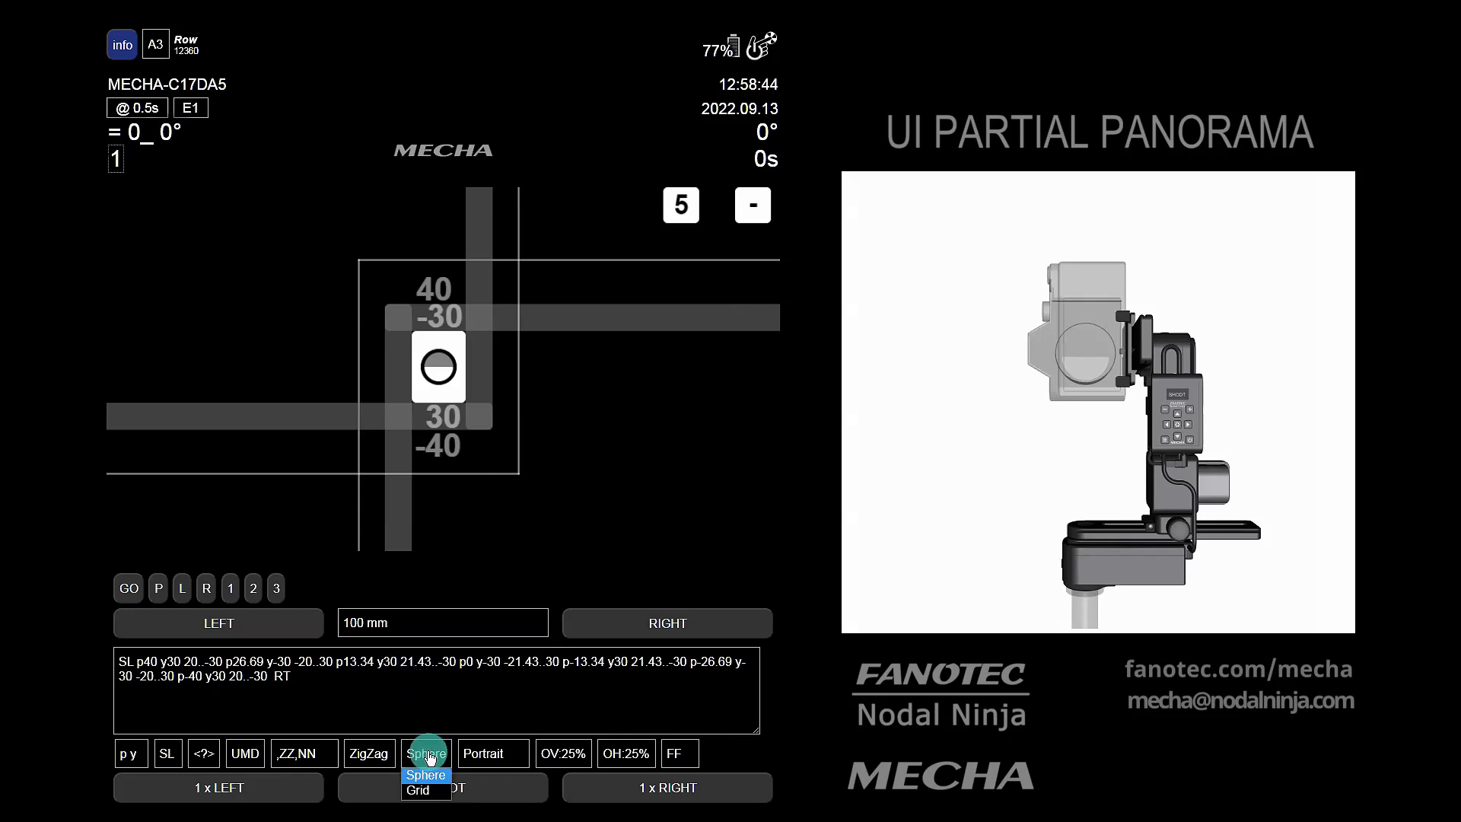
pyautogui.click(419, 790)
# Step: Set the camera orientation to Landscape and the sensor crop factor to 1.5 x
pyautogui.click(494, 753)
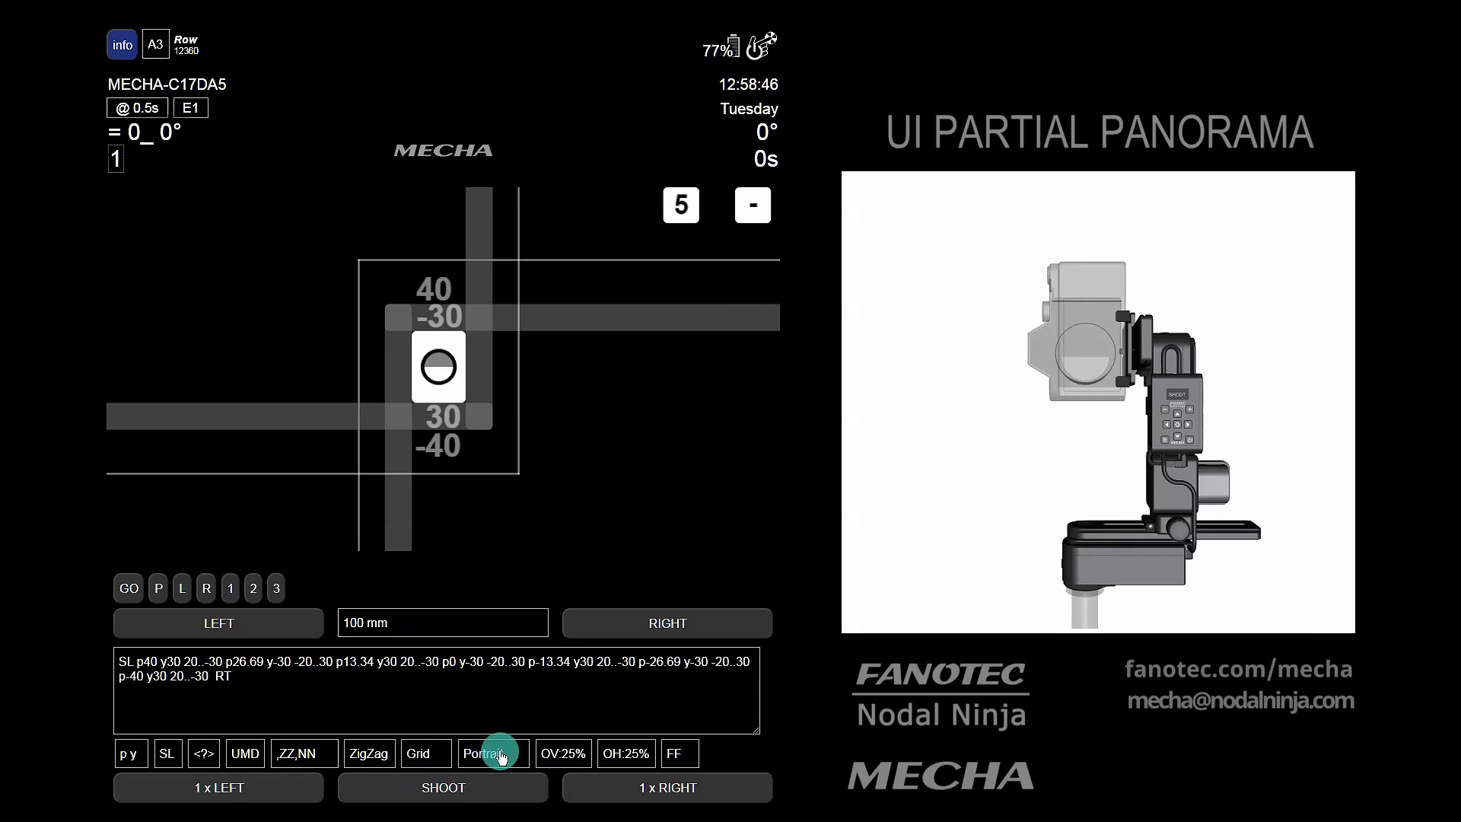
pyautogui.click(491, 791)
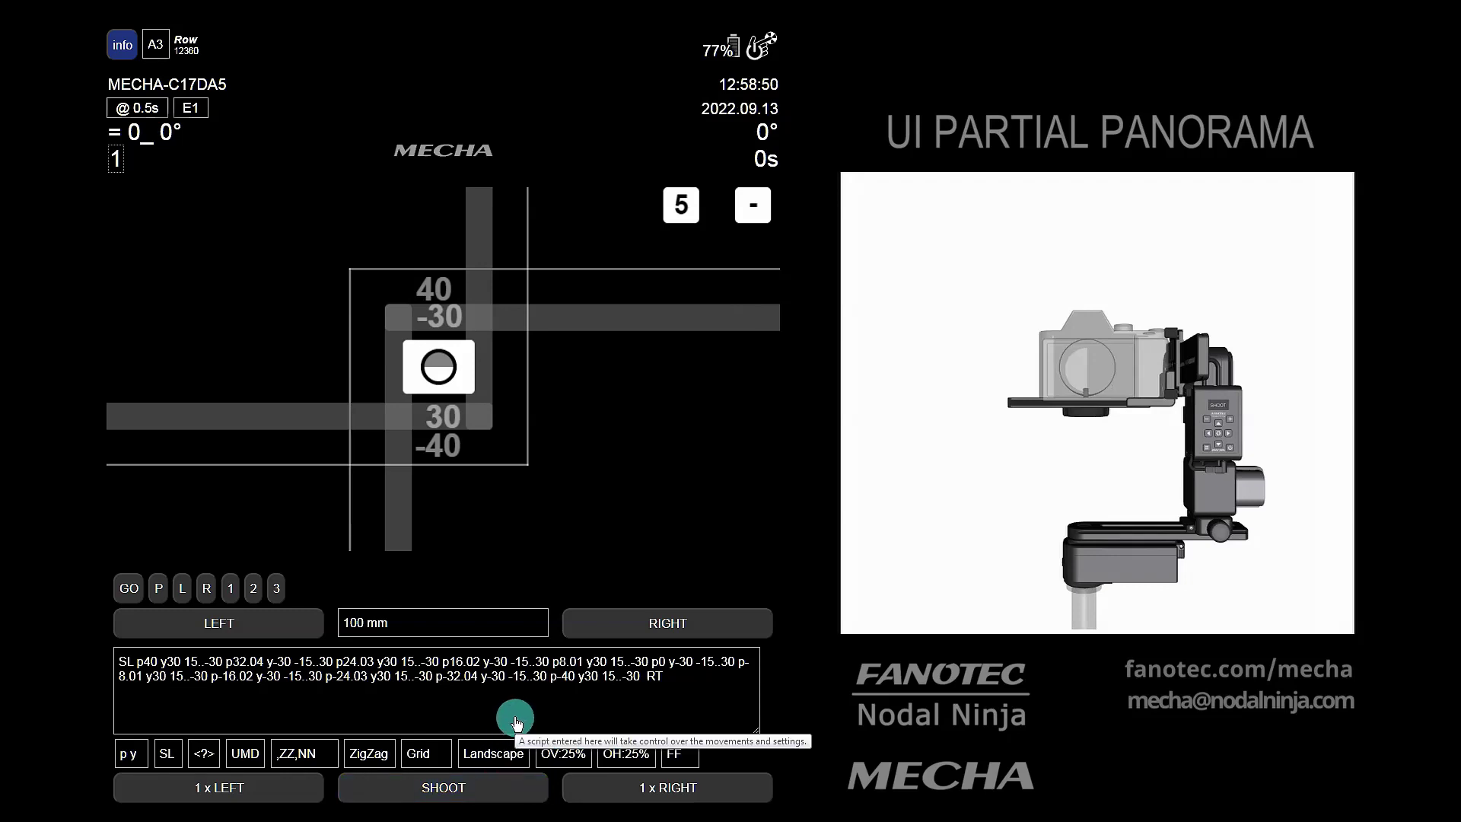
pyautogui.click(677, 753)
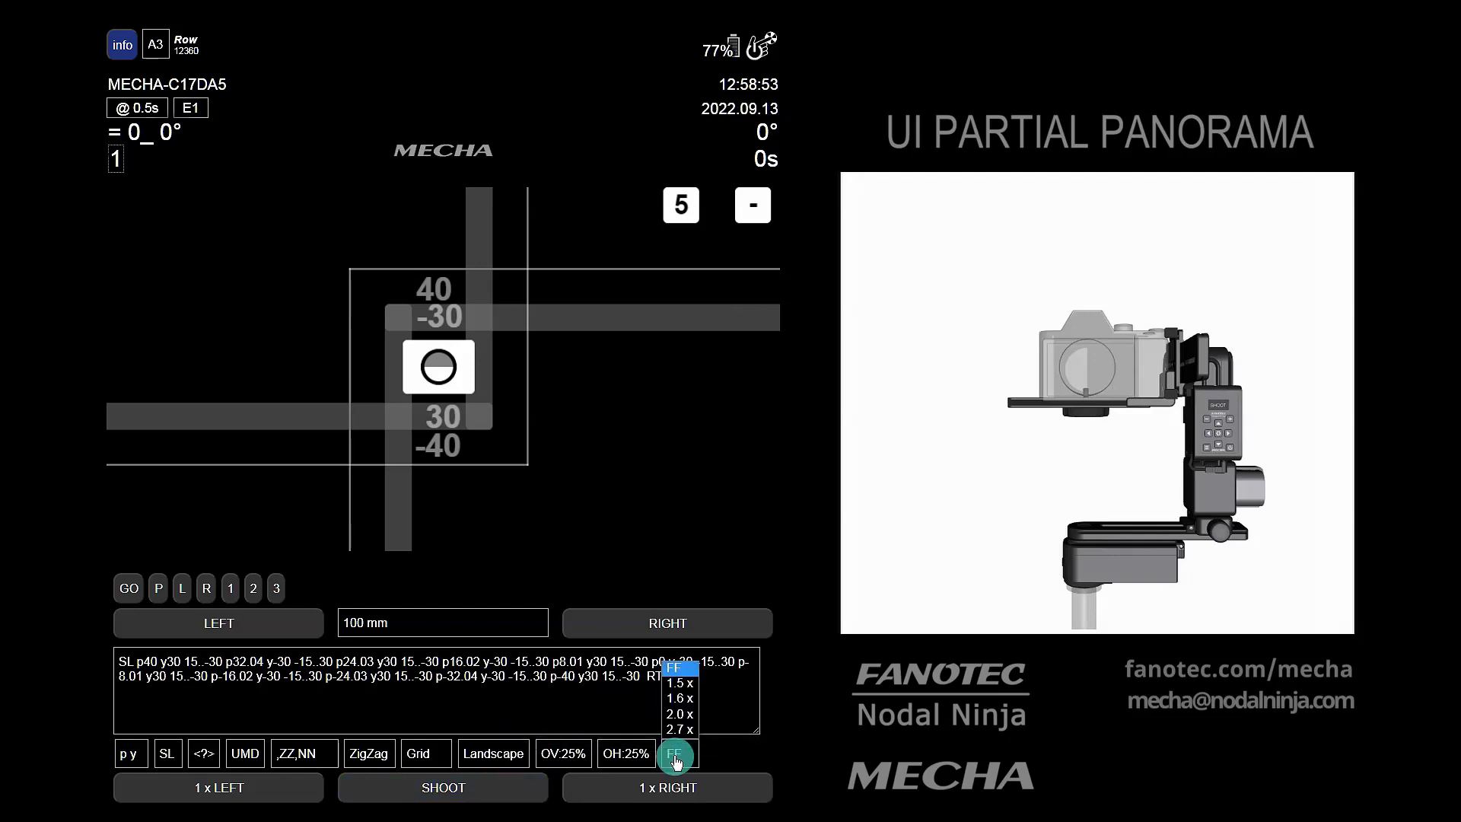
pyautogui.click(683, 687)
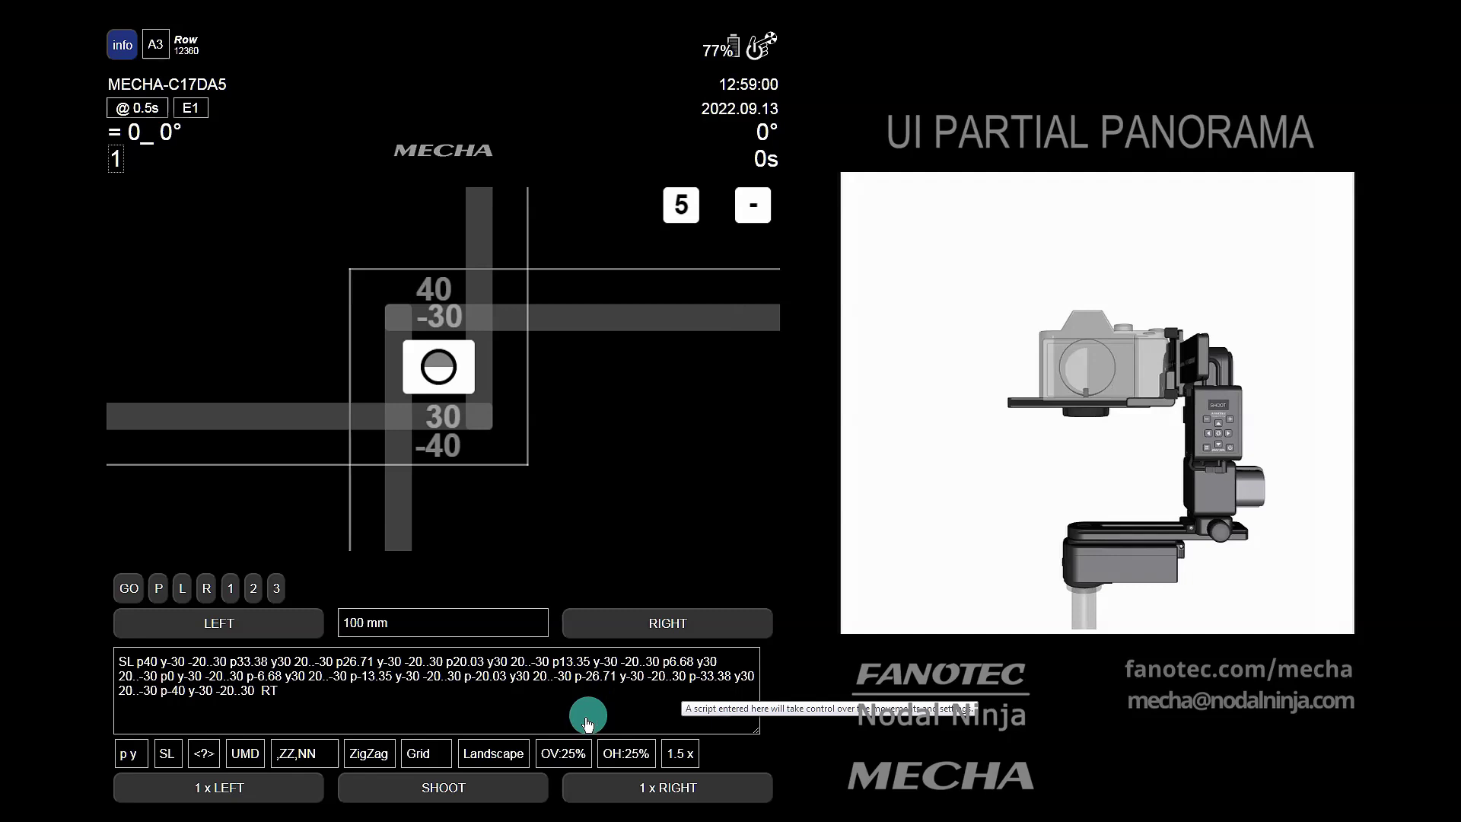
# Step: Set the overlaps to OV:5% and OH:10%, and start shooting the 100 mm grid panorama in the RIGHT direction
pyautogui.click(559, 756)
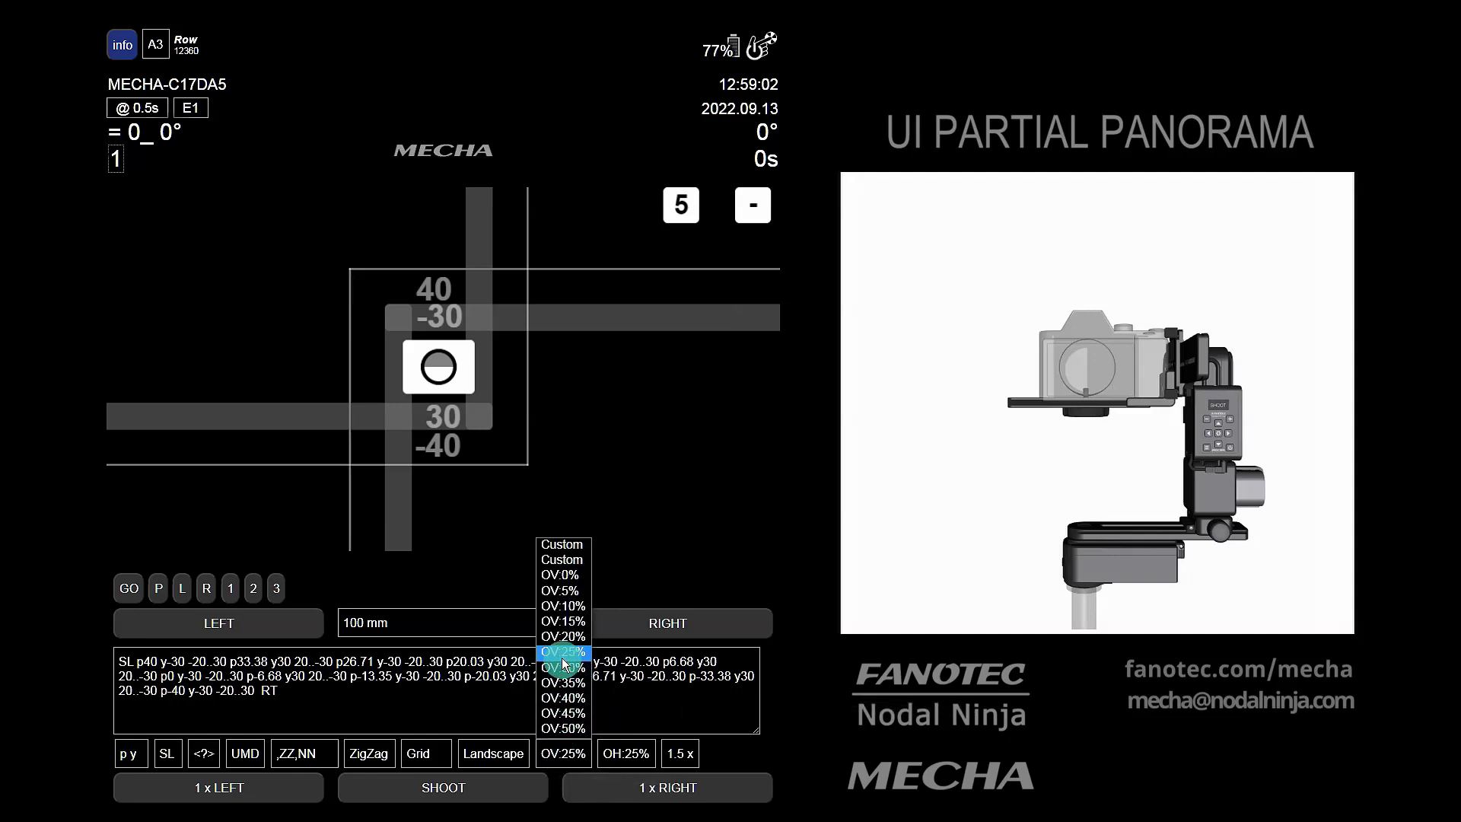
pyautogui.click(565, 599)
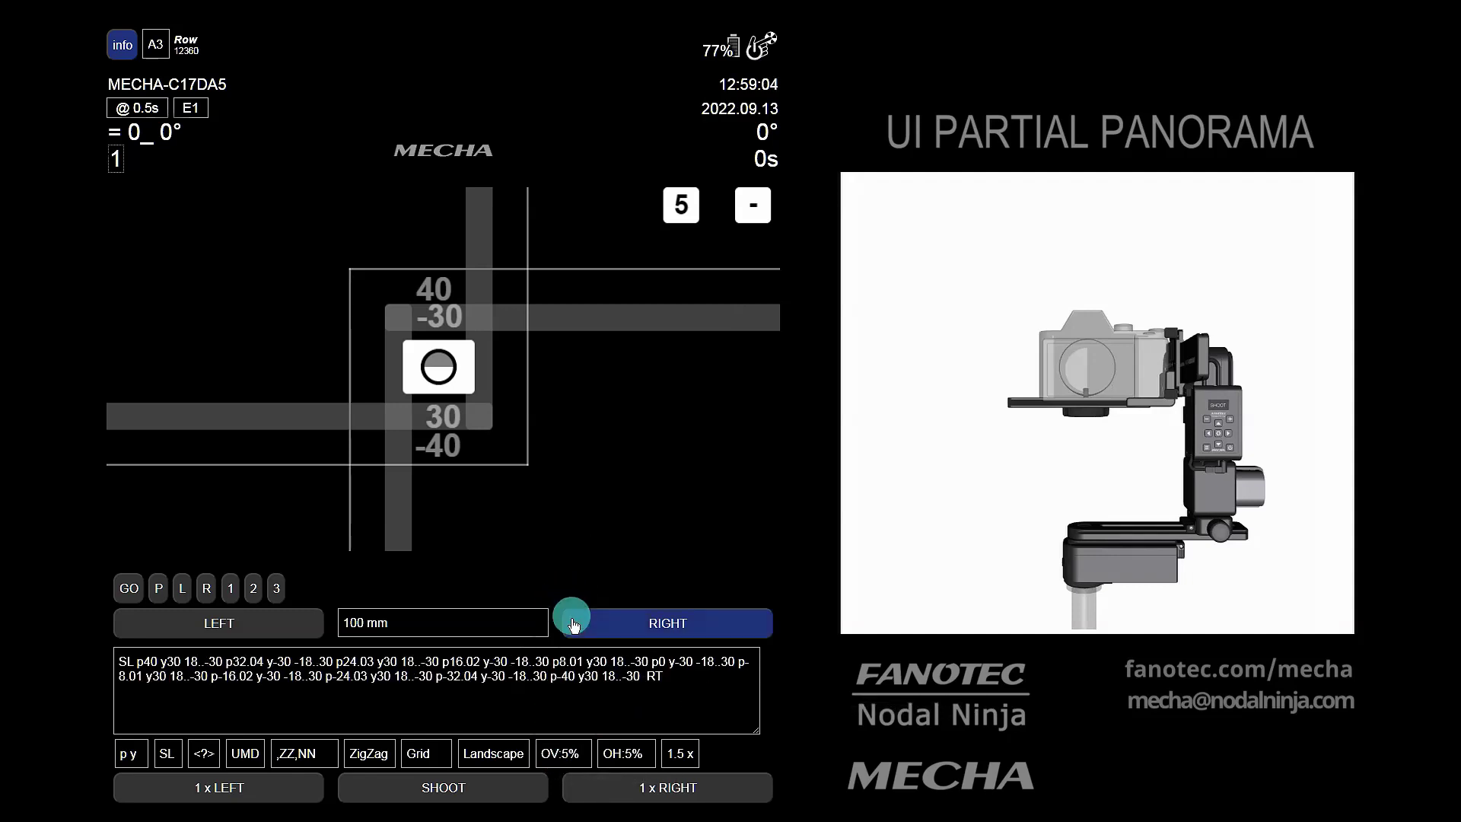
pyautogui.click(616, 755)
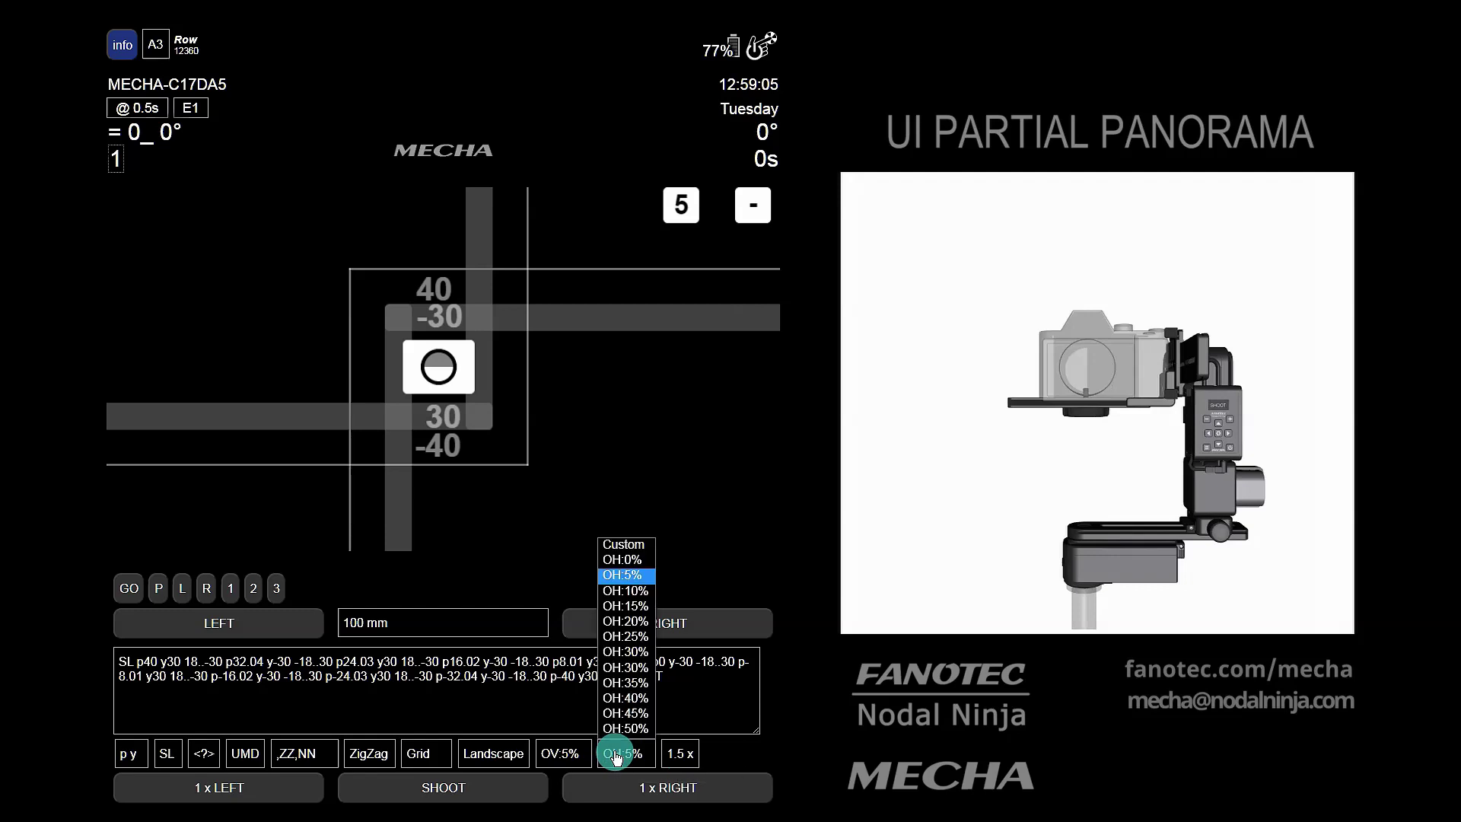
pyautogui.click(623, 592)
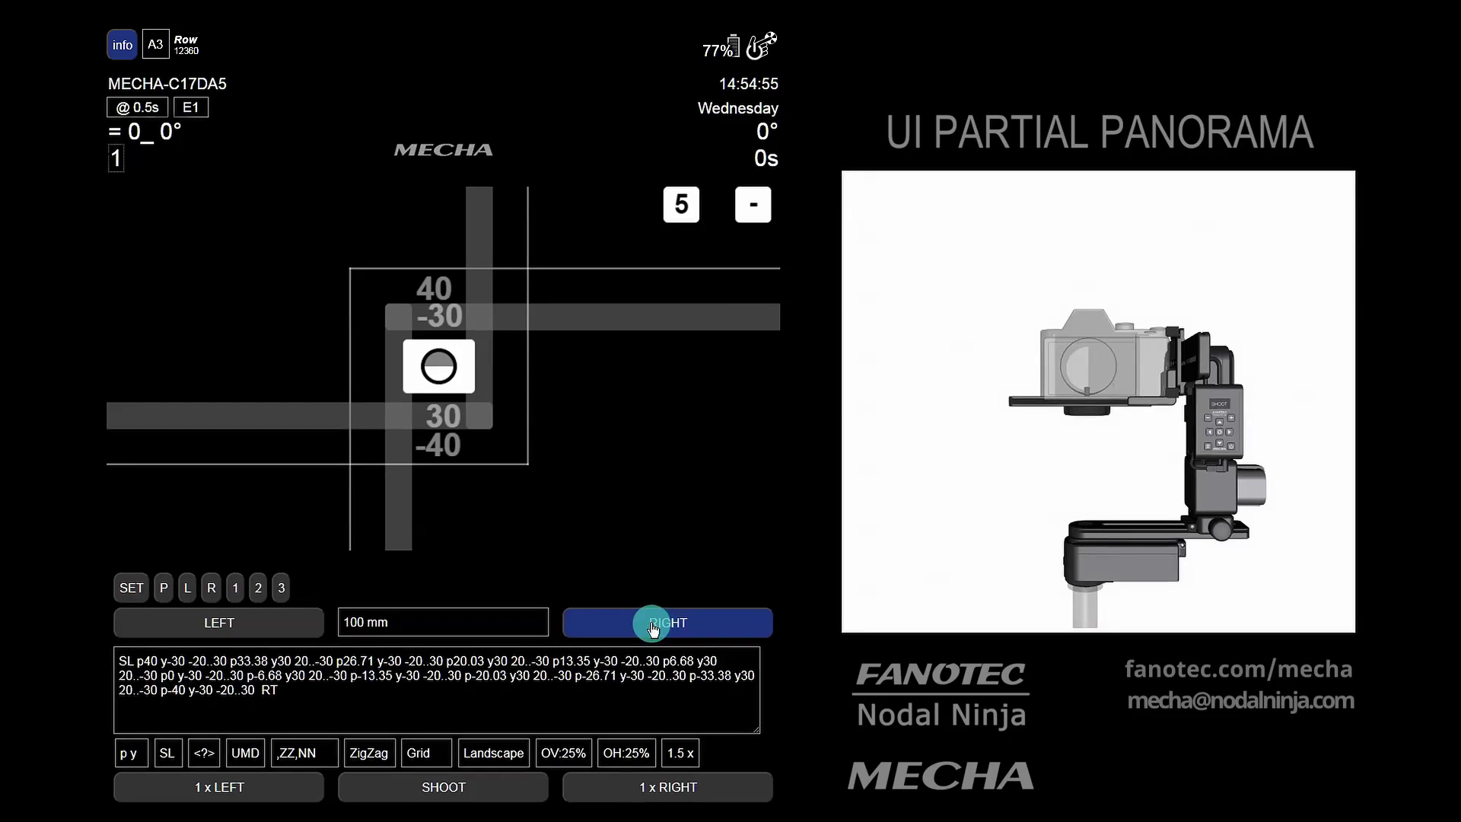
pyautogui.click(652, 626)
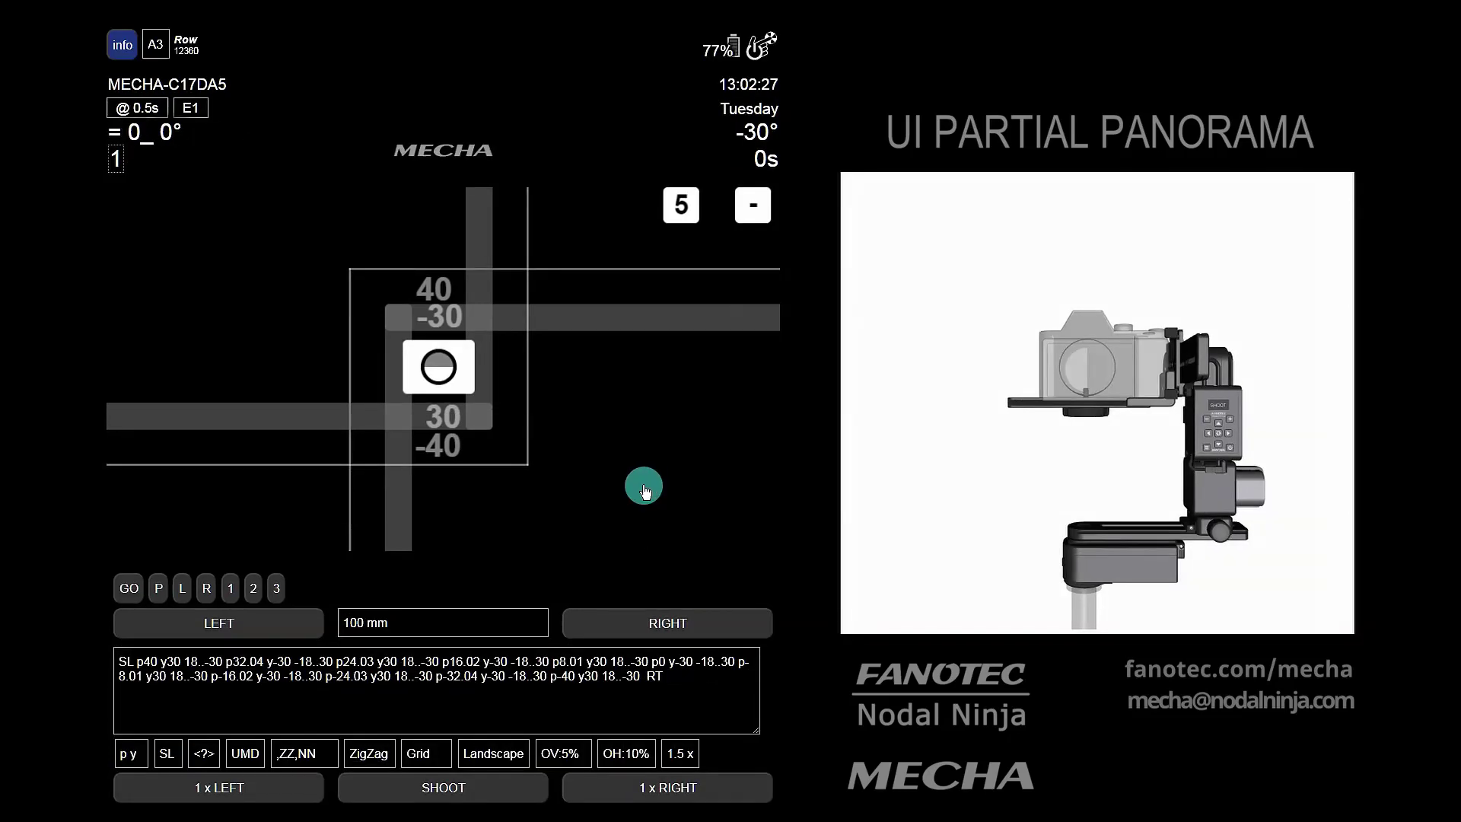
# Step: Set the camera orientation to Portrait and the focal length to 28 mm
pyautogui.click(508, 755)
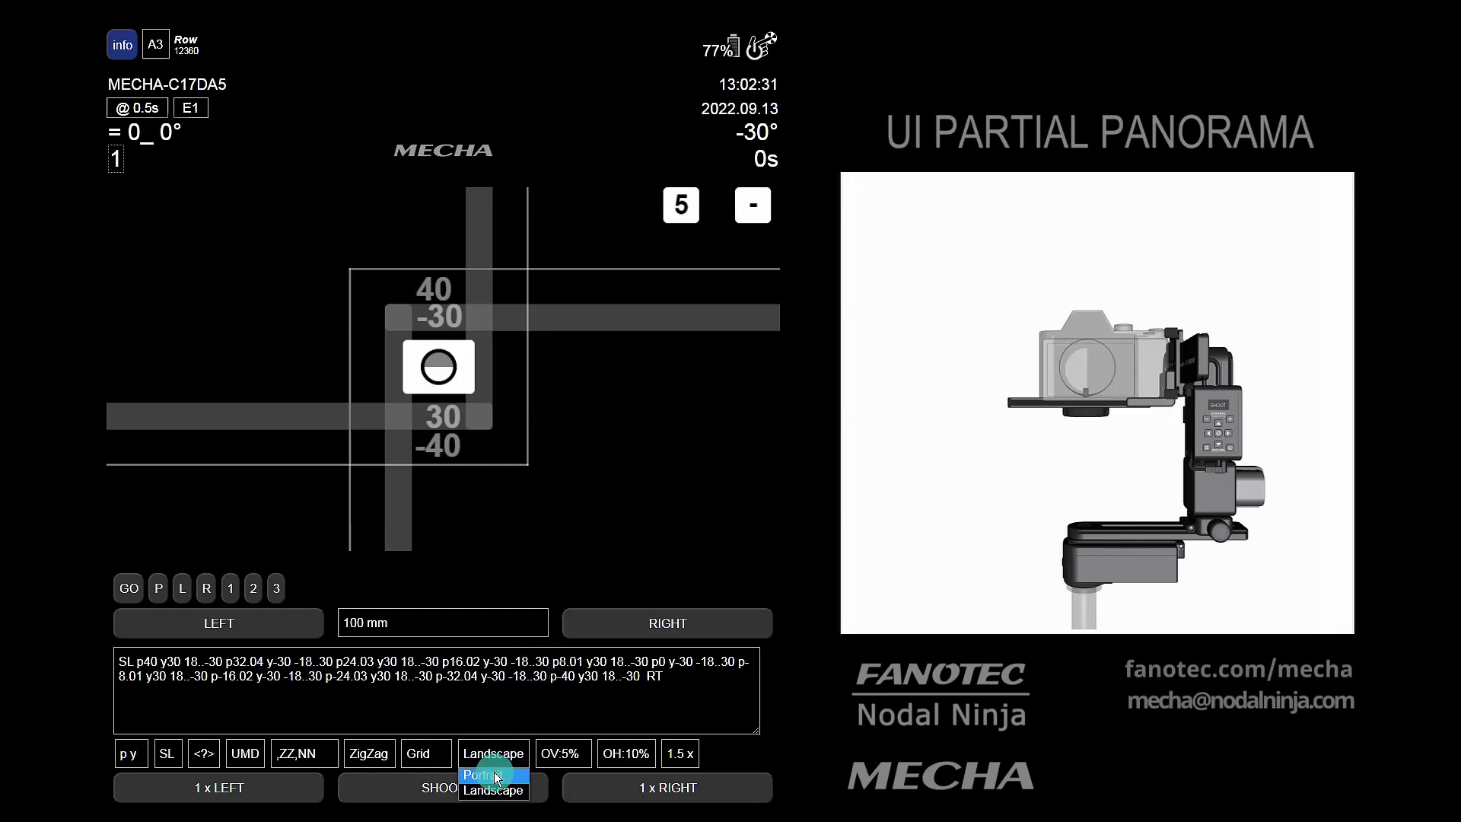
pyautogui.click(496, 775)
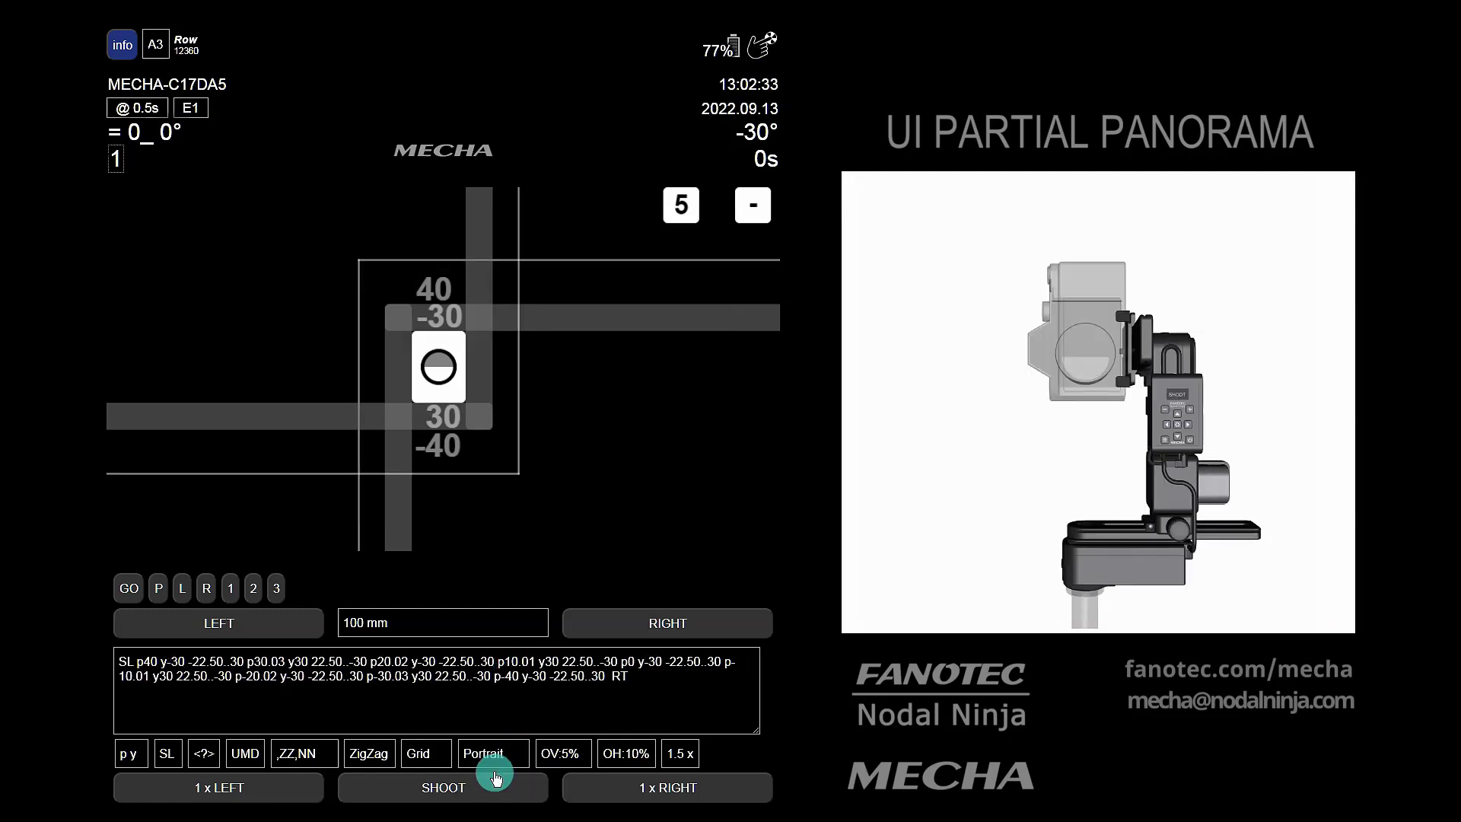
pyautogui.click(388, 624)
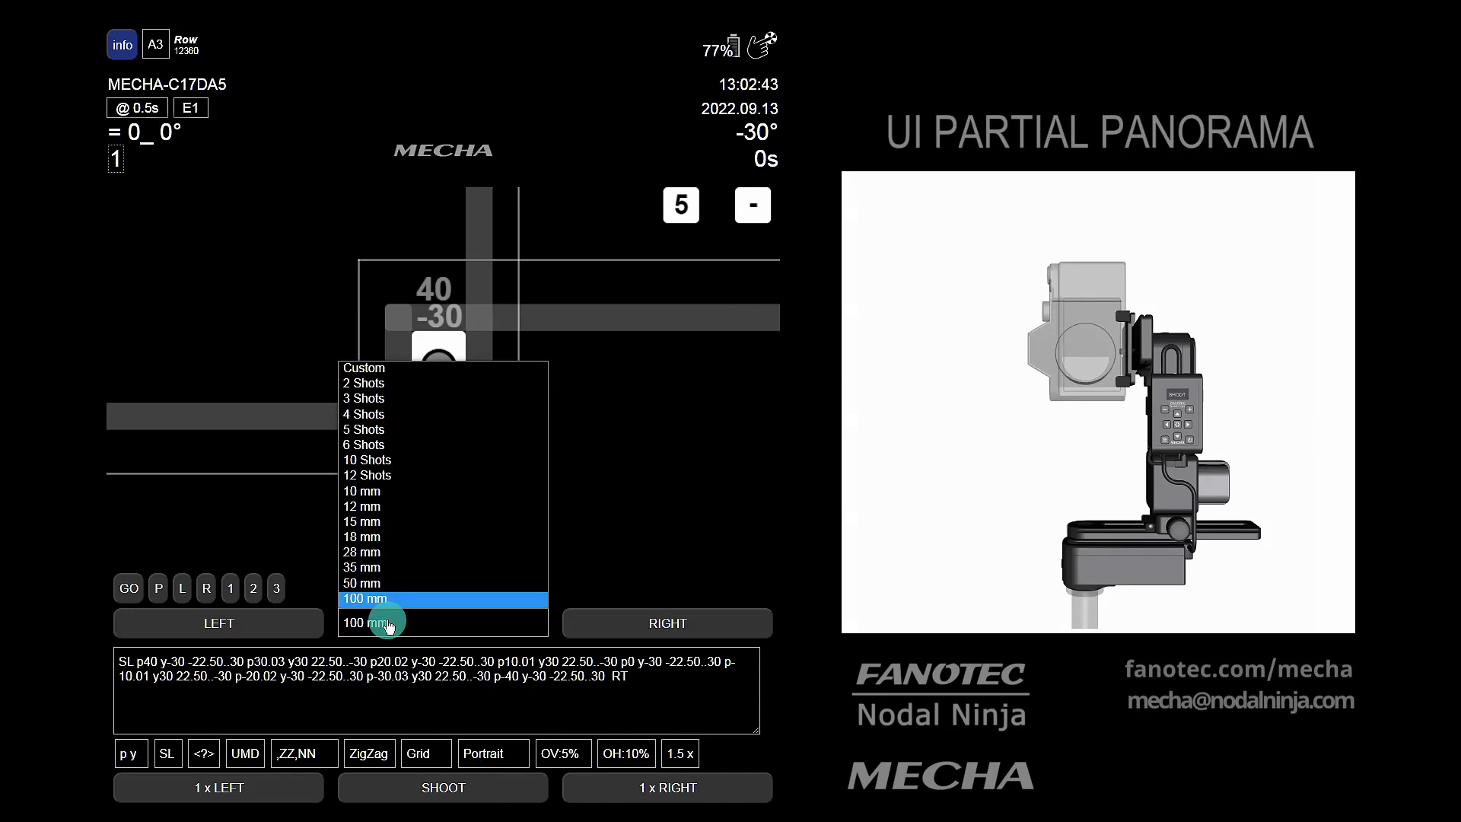
pyautogui.click(383, 552)
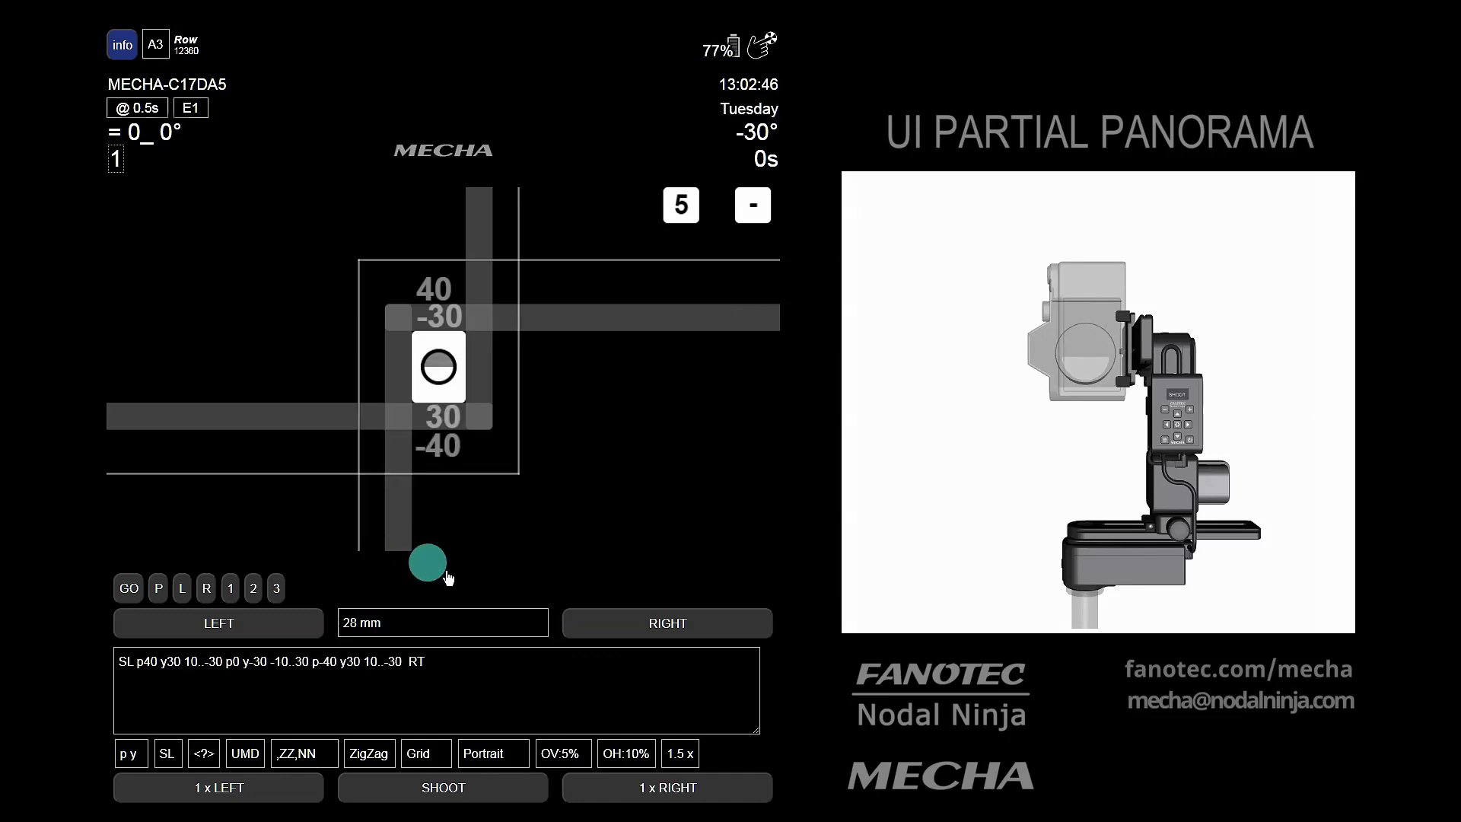
# Step: Set the 28 mm panorama's sensor crop factor to 2.0 x and its horizontal overlap to OH:5%
pyautogui.click(674, 753)
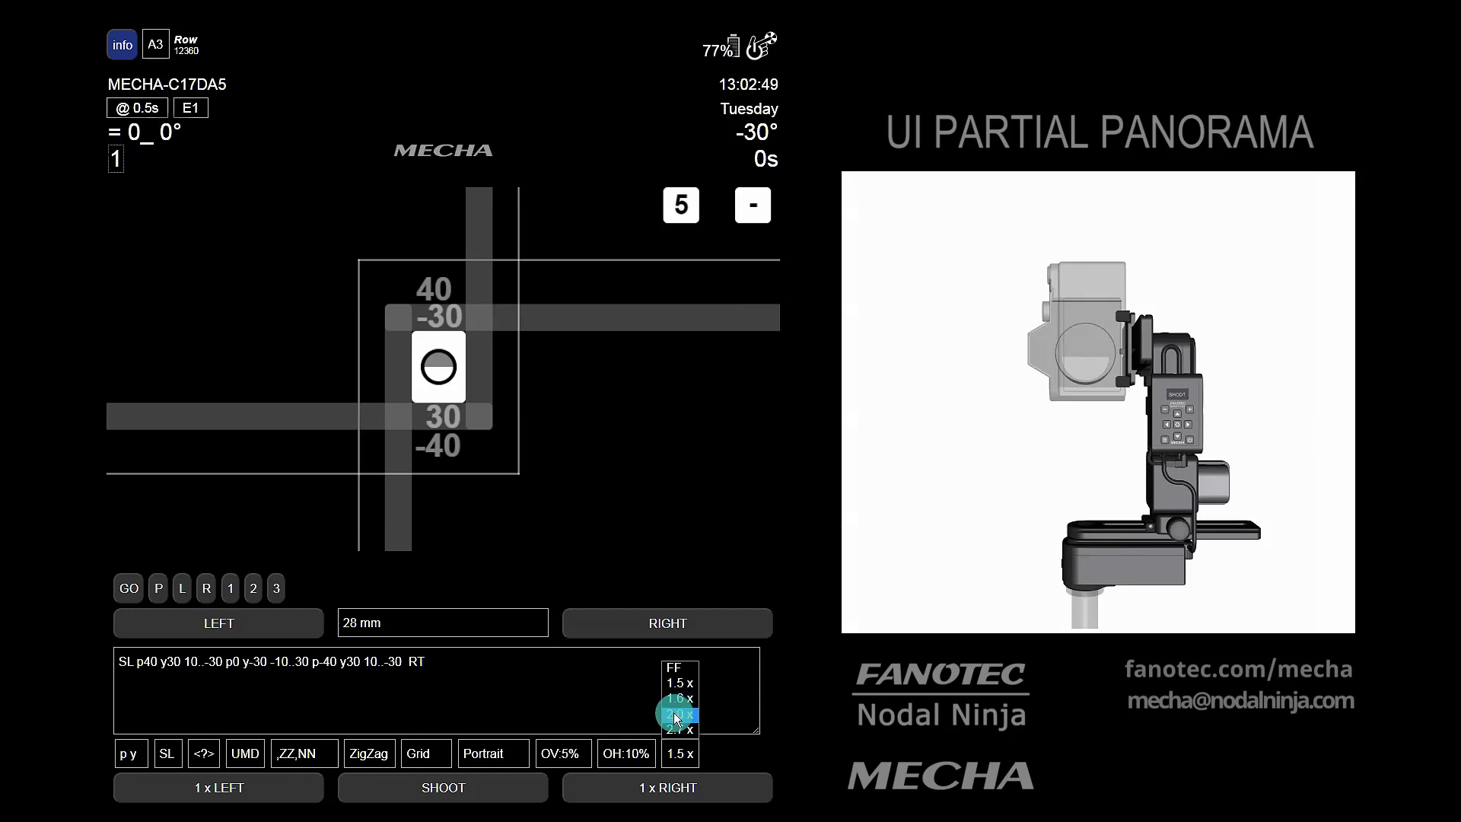
pyautogui.click(675, 718)
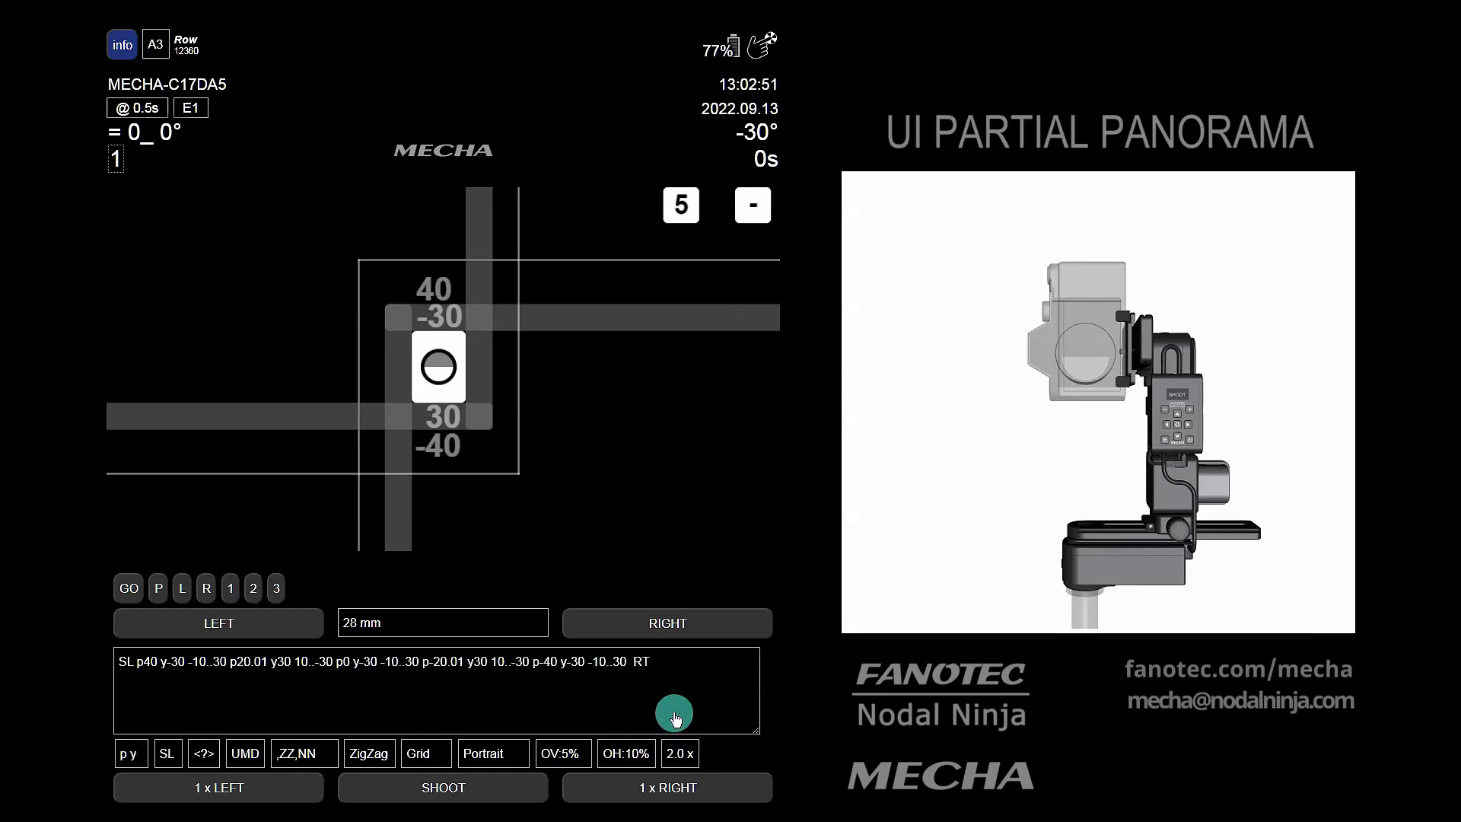
pyautogui.click(622, 754)
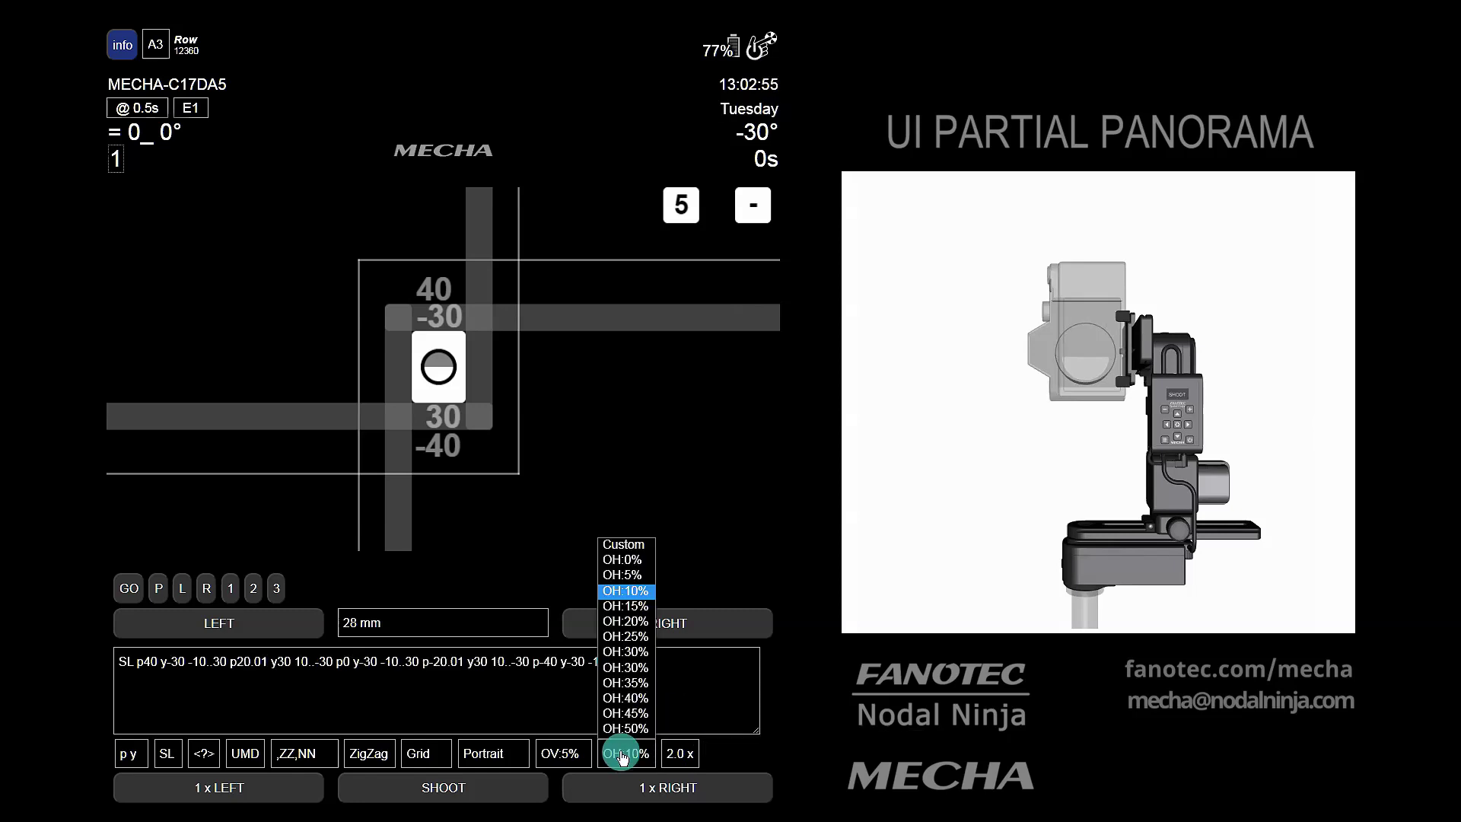
pyautogui.click(623, 575)
# Step: Set the row order to DMU and start shooting the 28 mm panorama in the RIGHT direction
pyautogui.click(240, 756)
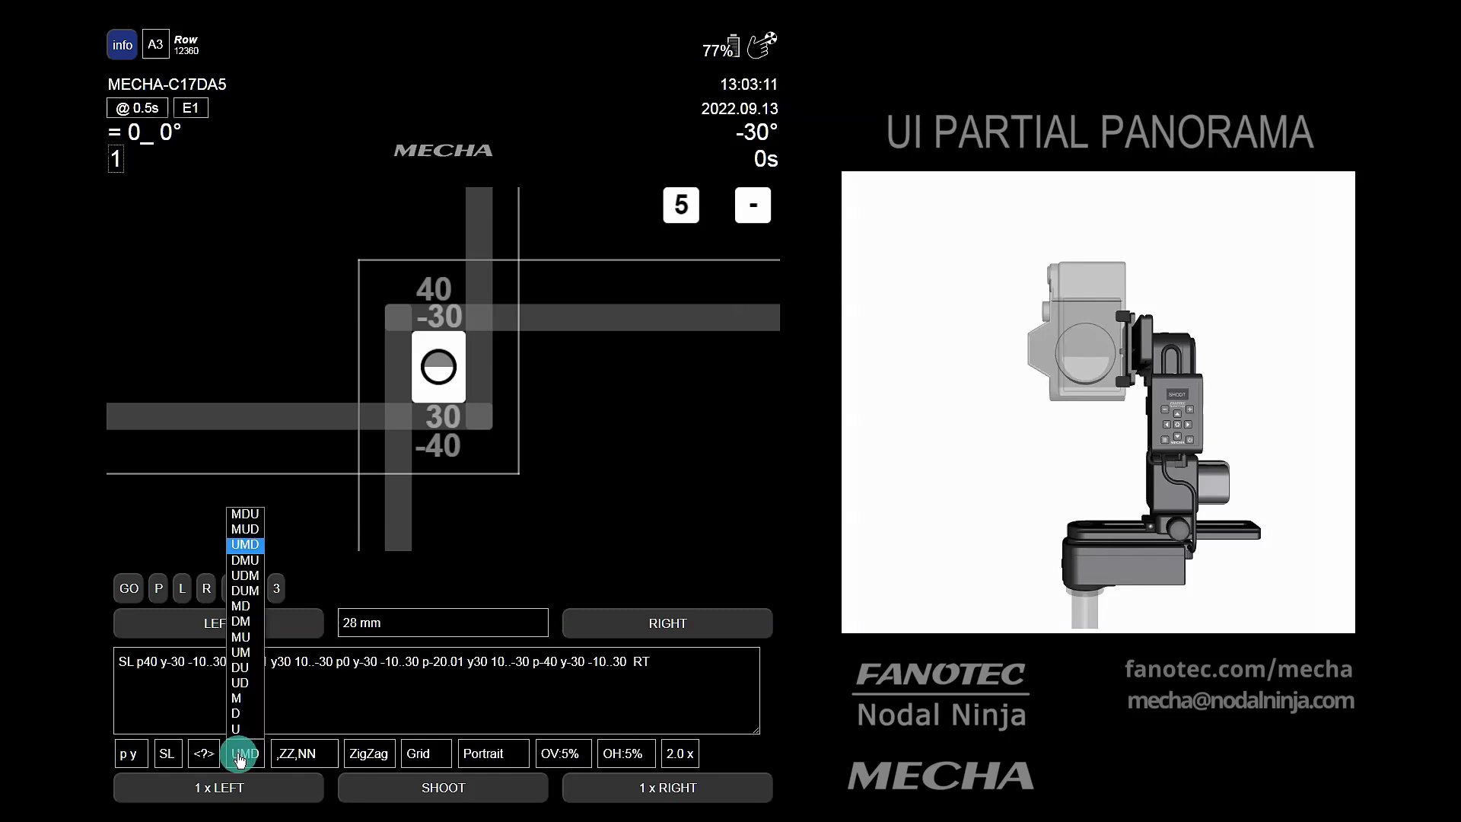
pyautogui.click(244, 560)
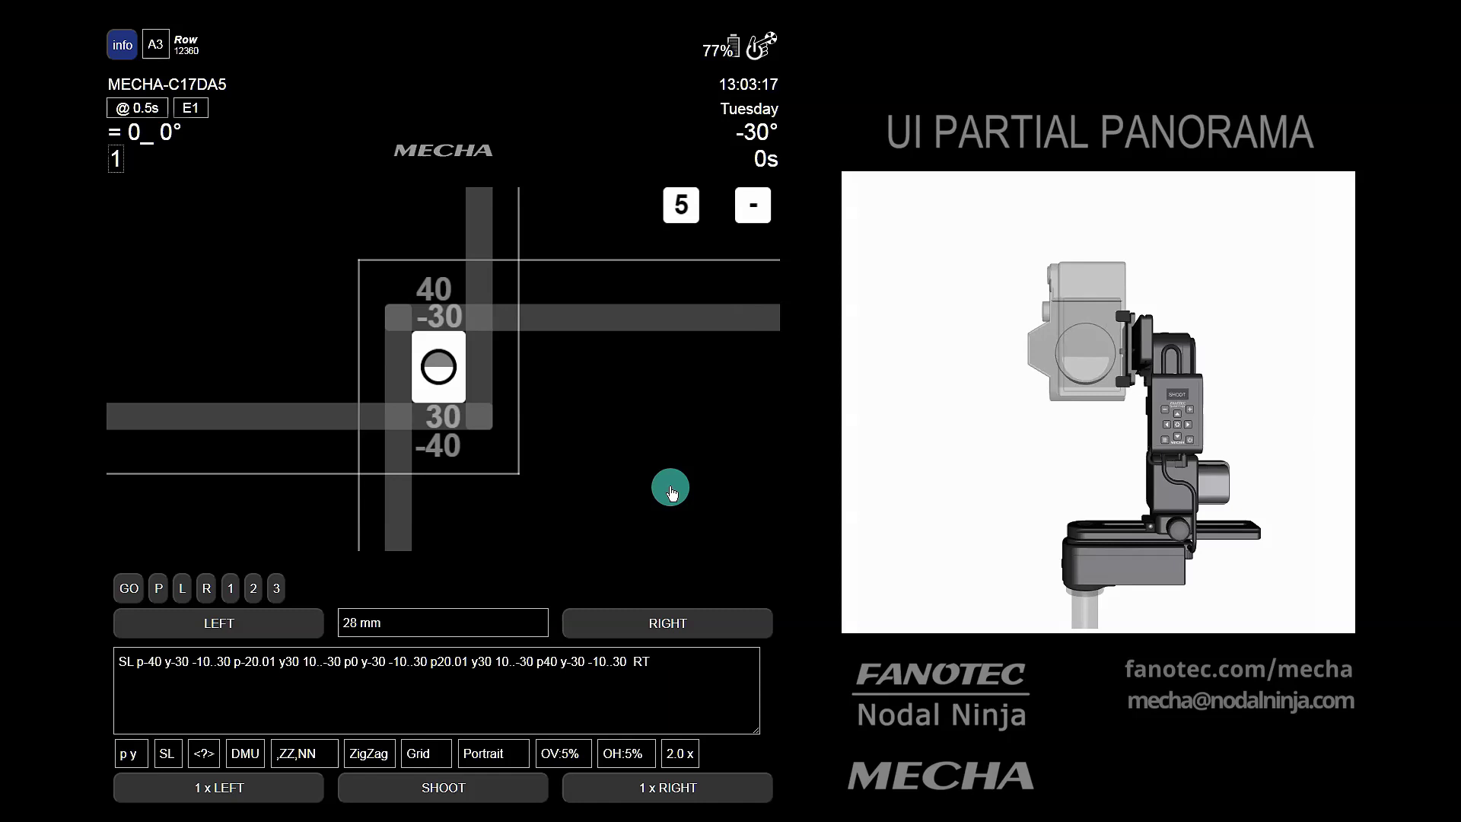
pyautogui.click(664, 624)
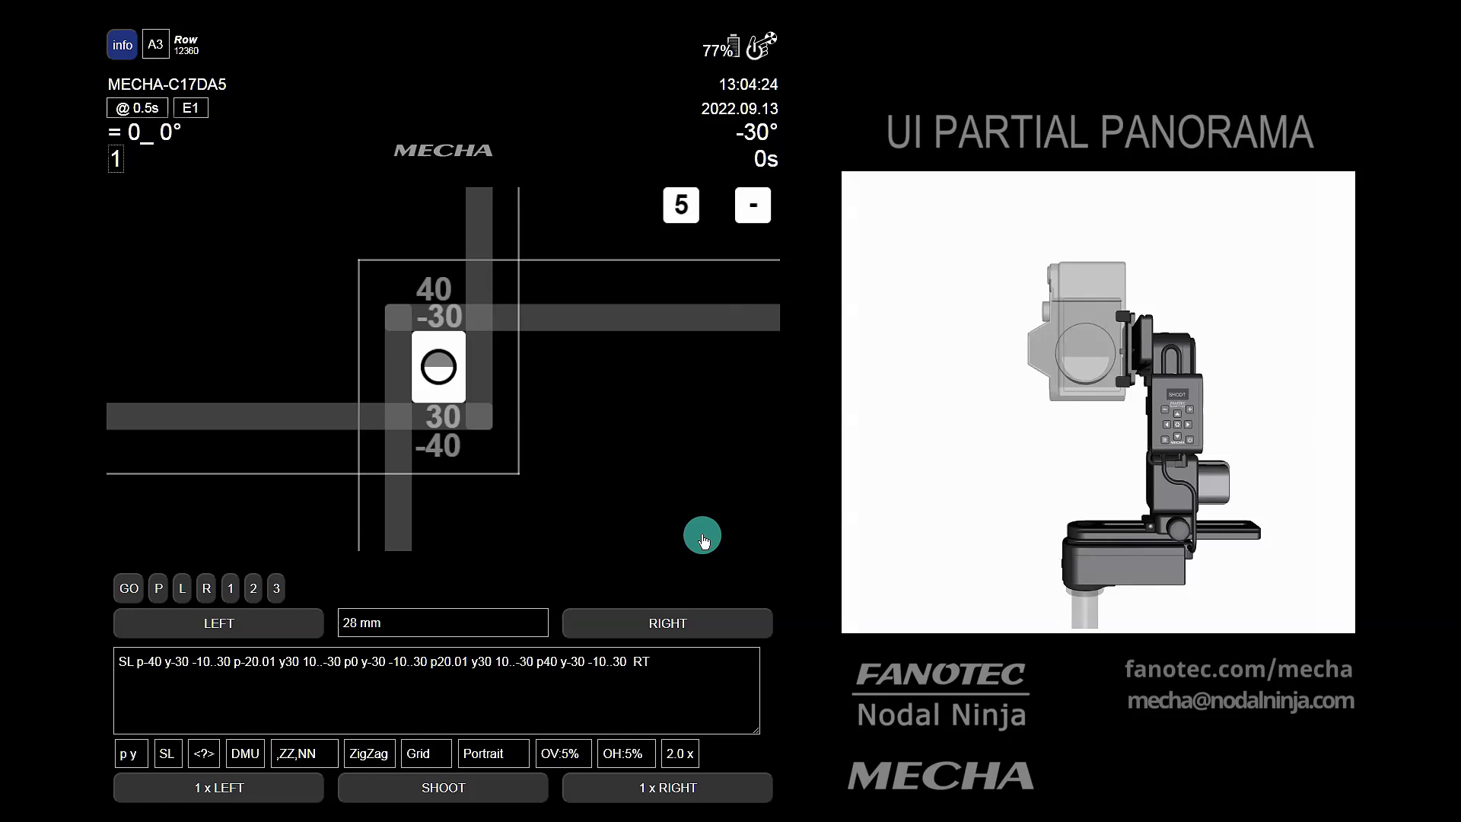
# Step: Set the shooting pattern to Normal and start shooting the 28 mm panorama in the LEFT direction
pyautogui.click(358, 756)
pyautogui.click(366, 776)
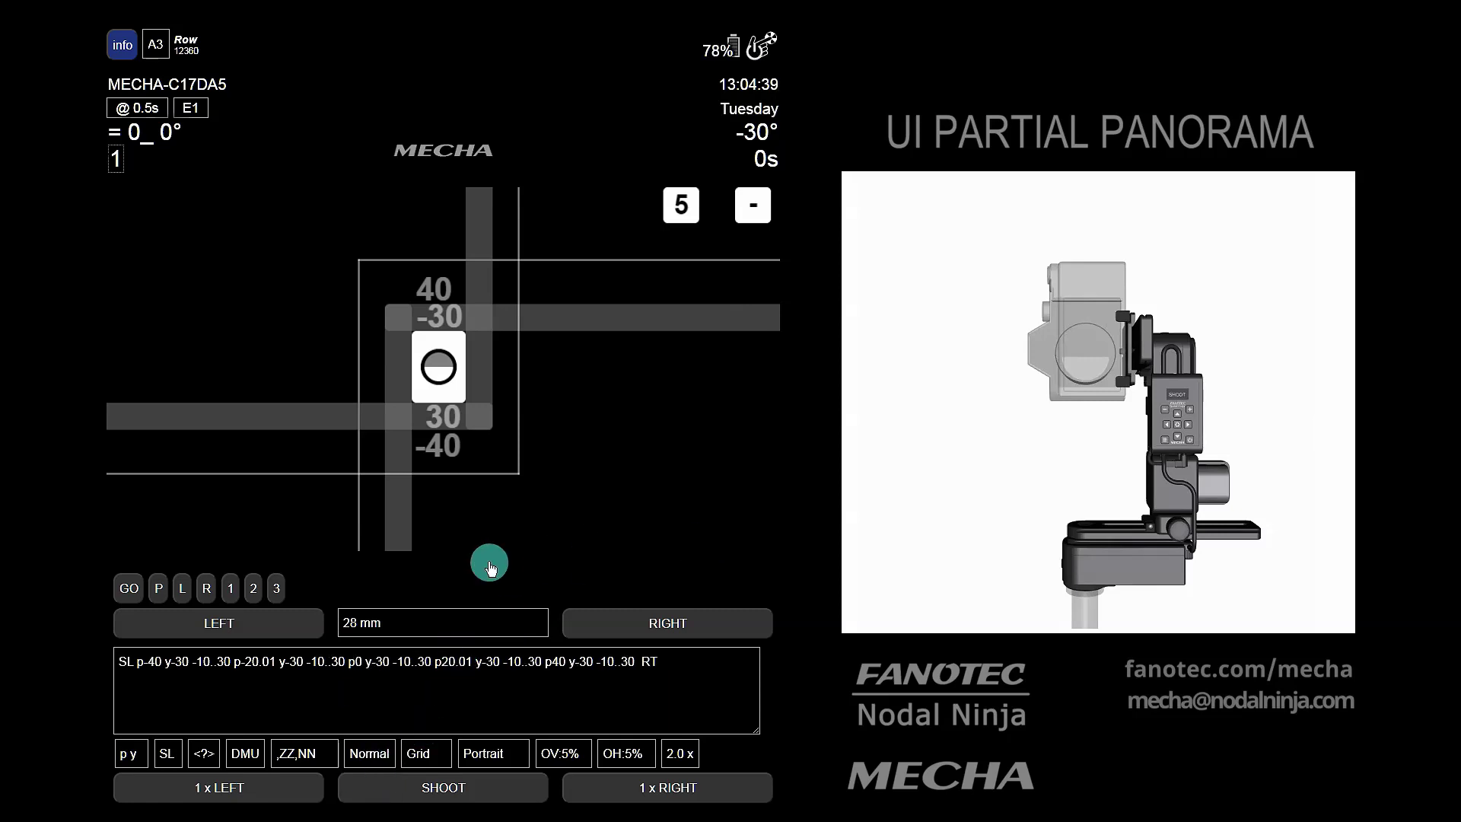
pyautogui.click(239, 631)
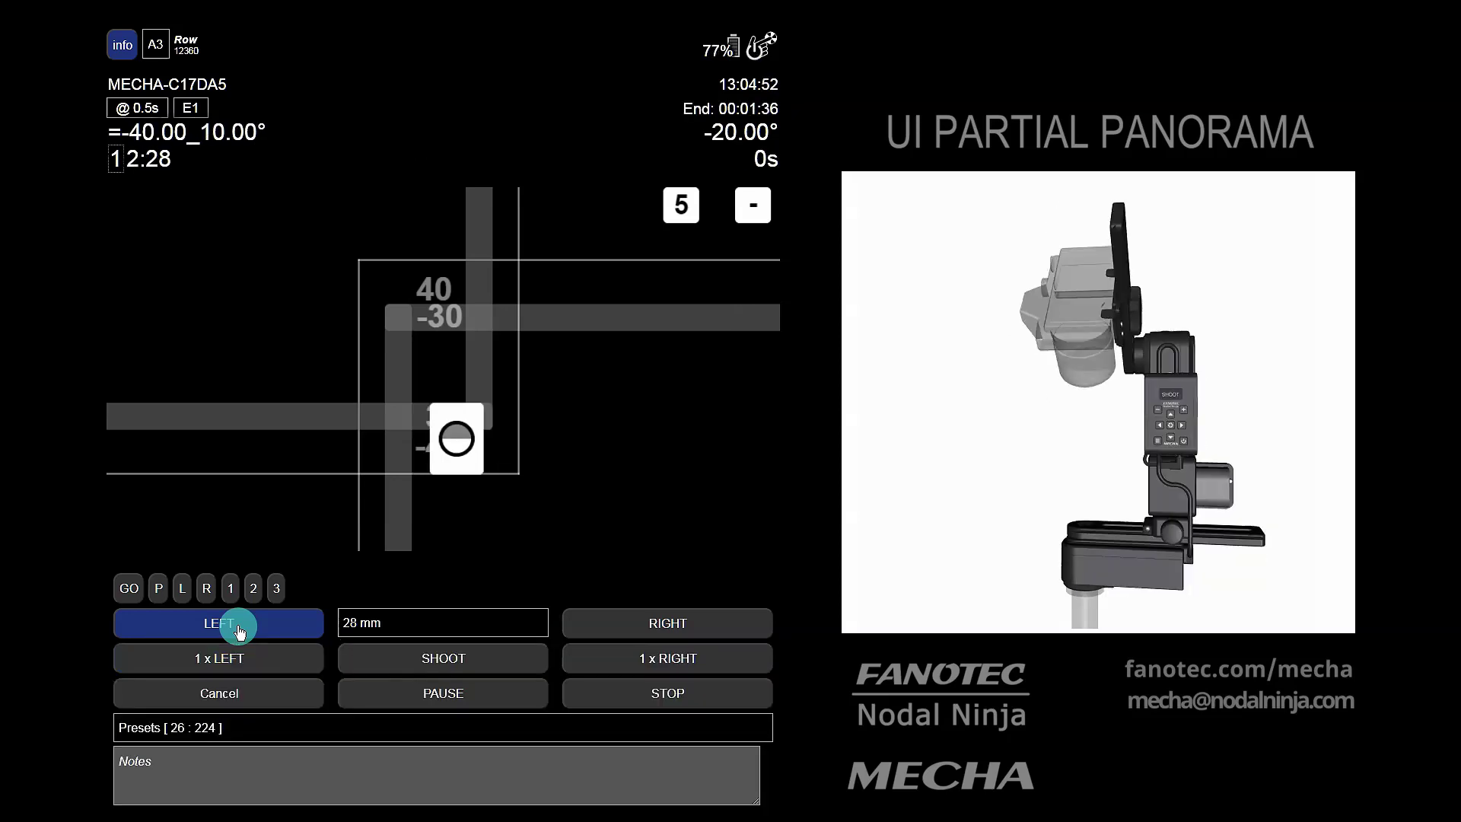